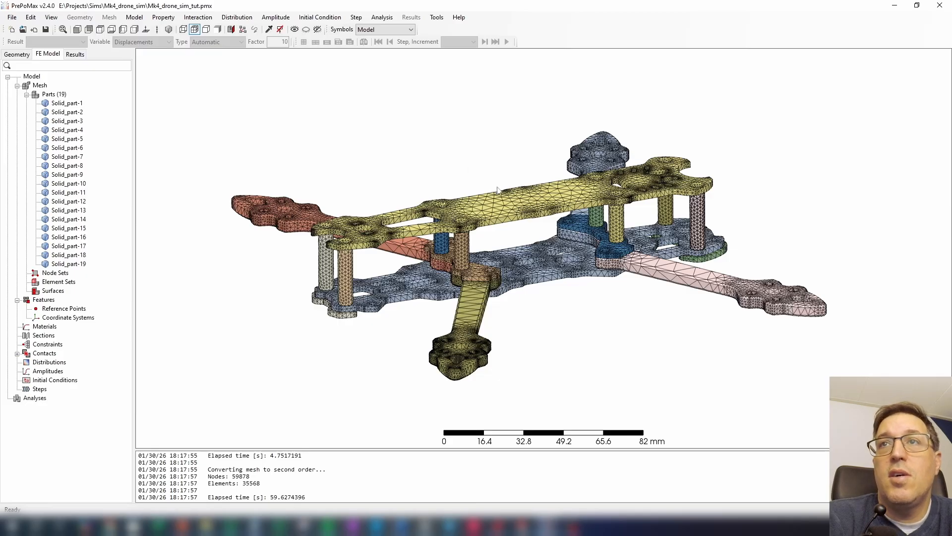
pyautogui.moveTo(530, 258)
pyautogui.mouseDown(button='middle')
pyautogui.moveTo(528, 235)
pyautogui.moveTo(522, 261)
pyautogui.mouseUp(button='middle')
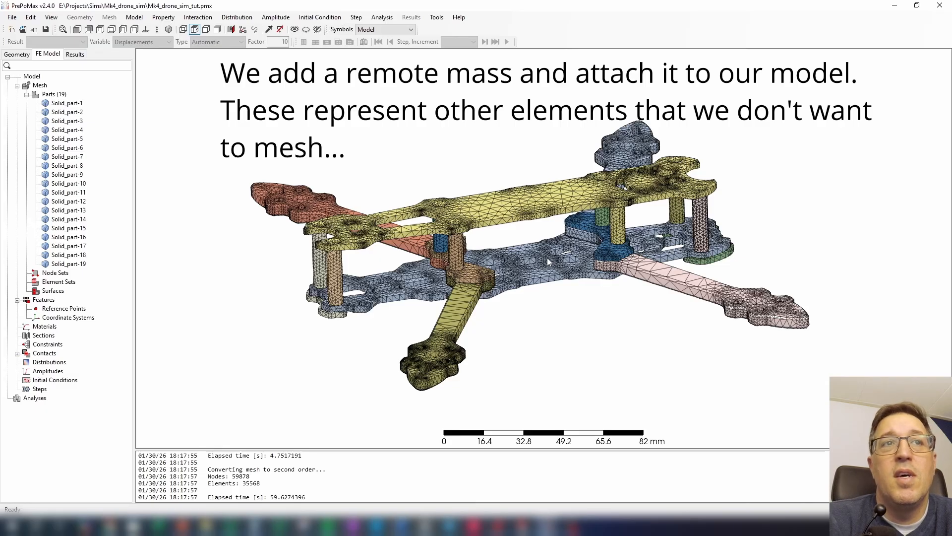
pyautogui.scroll(1, 552, 257)
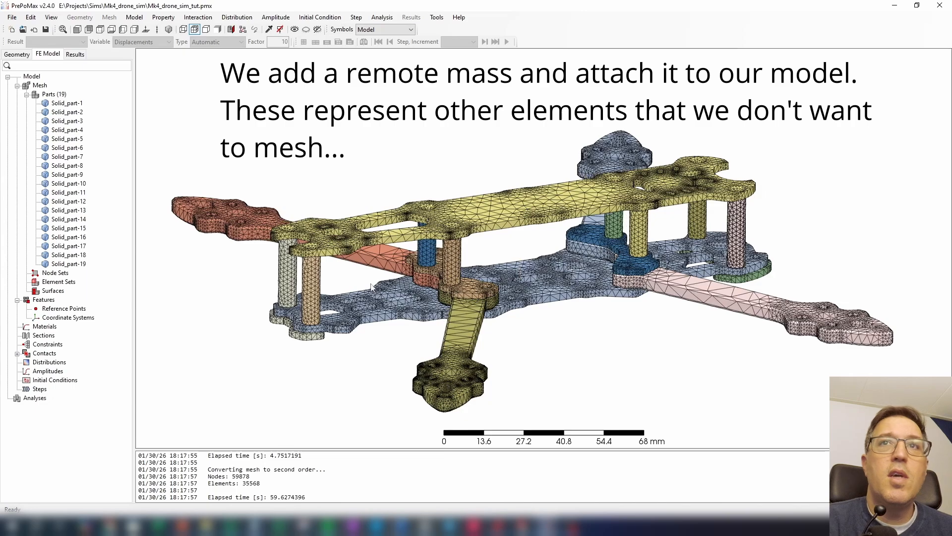
pyautogui.moveTo(536, 220)
pyautogui.mouseDown(button='middle')
pyautogui.moveTo(538, 237)
pyautogui.moveTo(530, 210)
pyautogui.moveTo(533, 236)
pyautogui.mouseUp(button='middle')
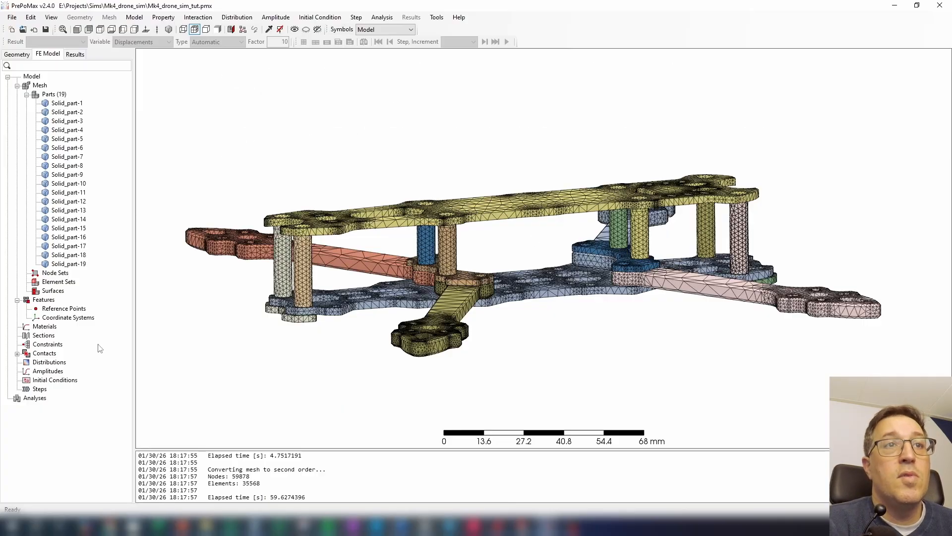
# Step: Start a model reference point defined by coordinates, with X and Y at 0 mm and Z set to -40 mm
pyautogui.doubleClick(64, 309)
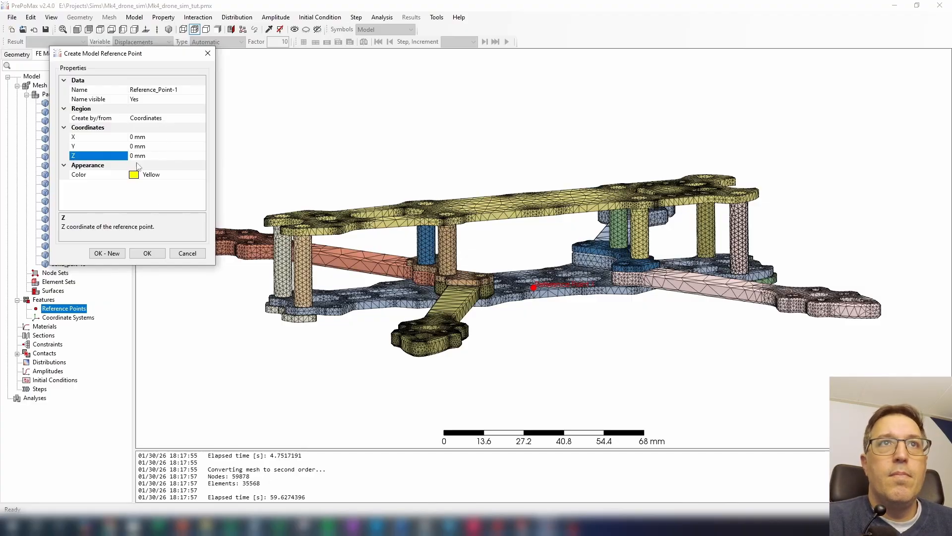
pyautogui.click(189, 117)
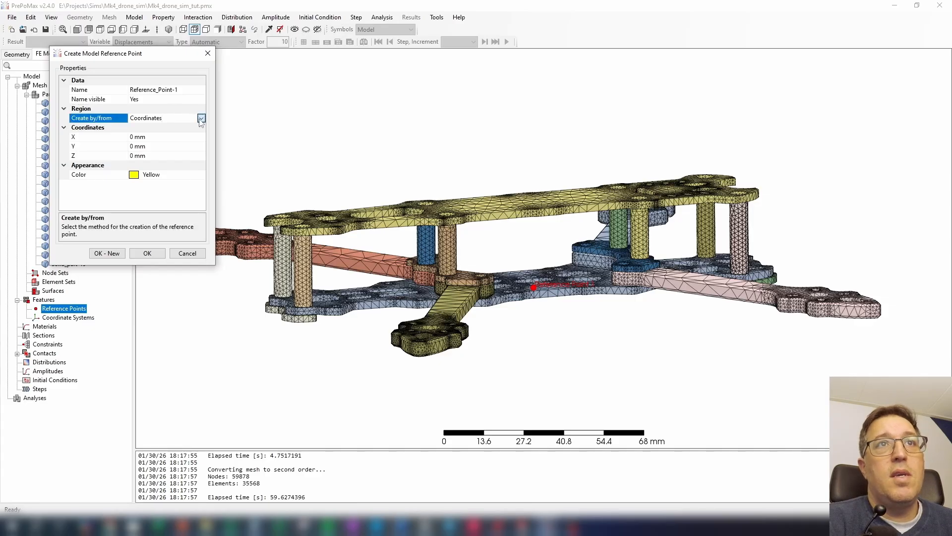
pyautogui.click(201, 118)
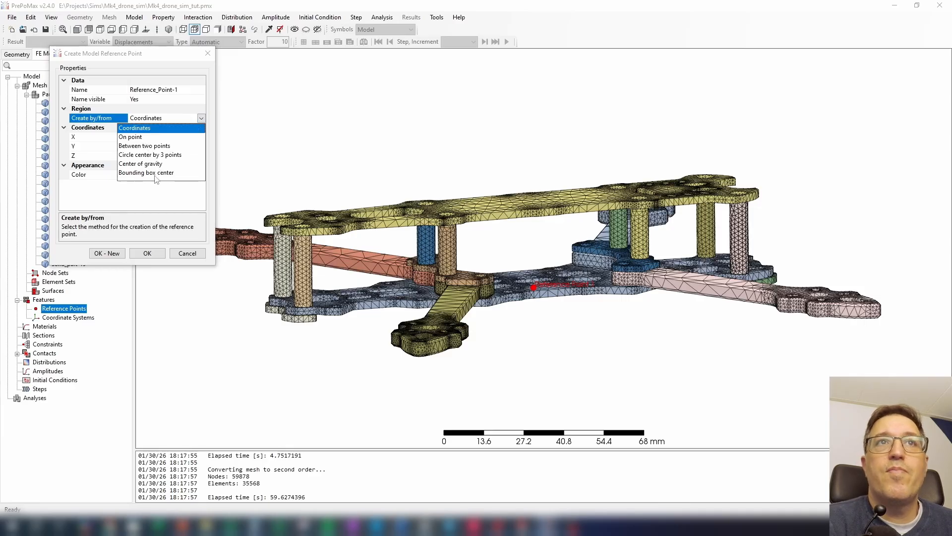
pyautogui.click(142, 214)
pyautogui.click(162, 156)
pyautogui.moveTo(162, 156); pyautogui.dragTo(80, 146)
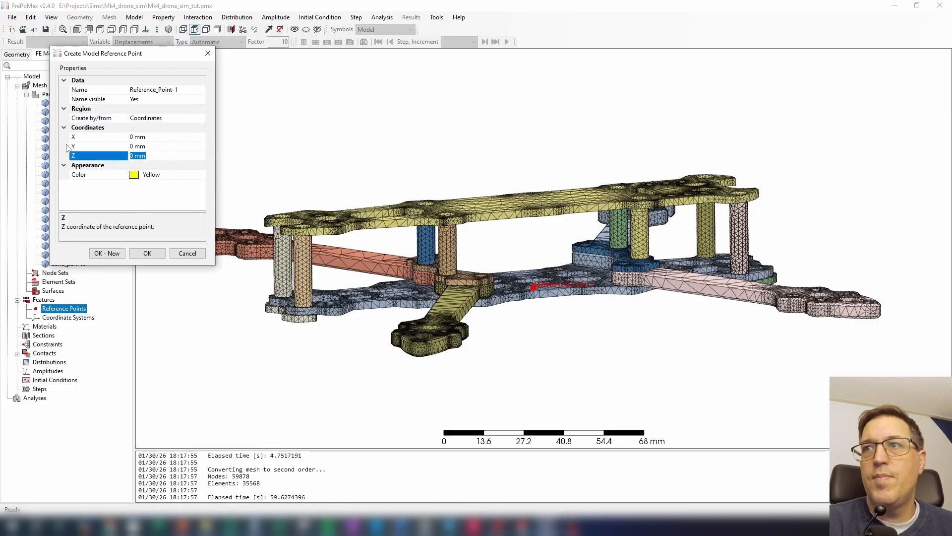
pyautogui.write('-25')
pyautogui.press('BackSpace')
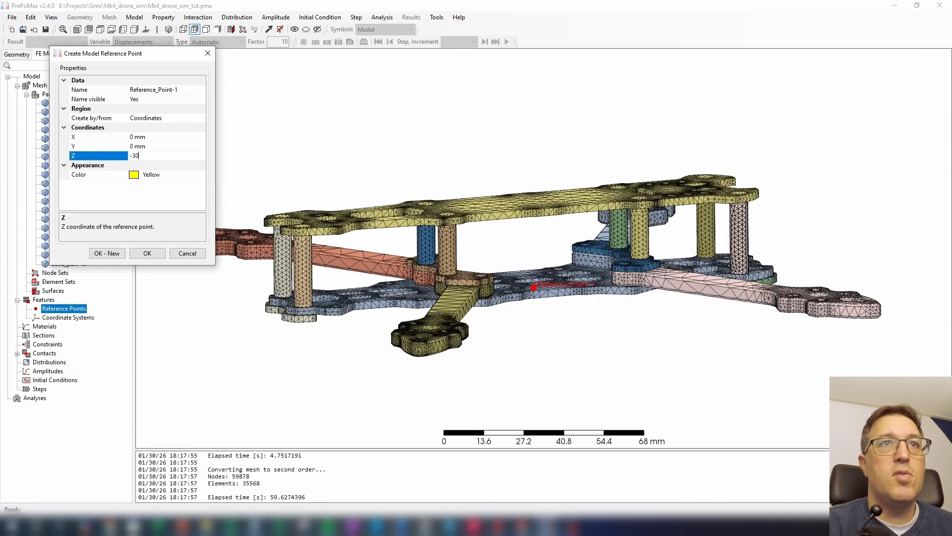
pyautogui.press('BackSpace')
pyautogui.press('BackSpace')
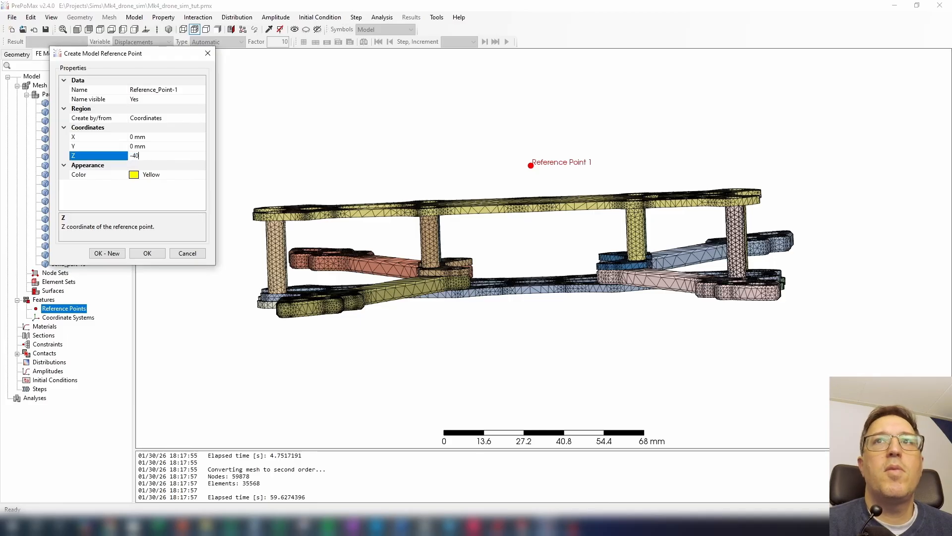
pyautogui.press('Return')
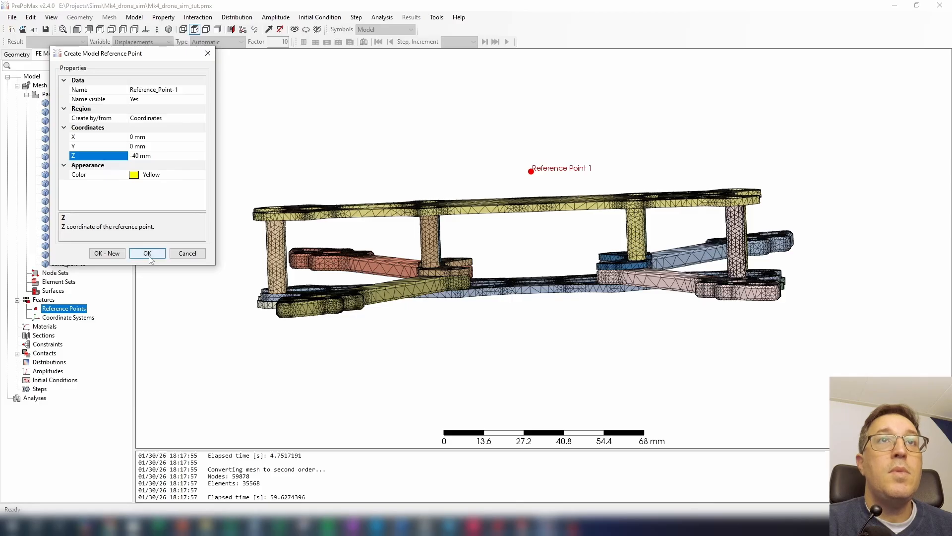
# Step: Name the reference point Battery_massPoint and create it
pyautogui.click(181, 90)
pyautogui.click(181, 89)
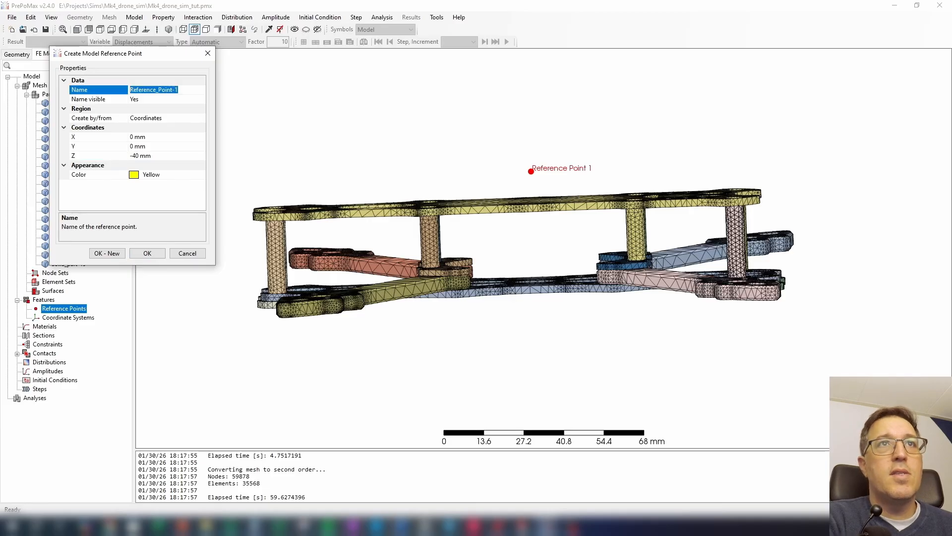
pyautogui.write('Battery')
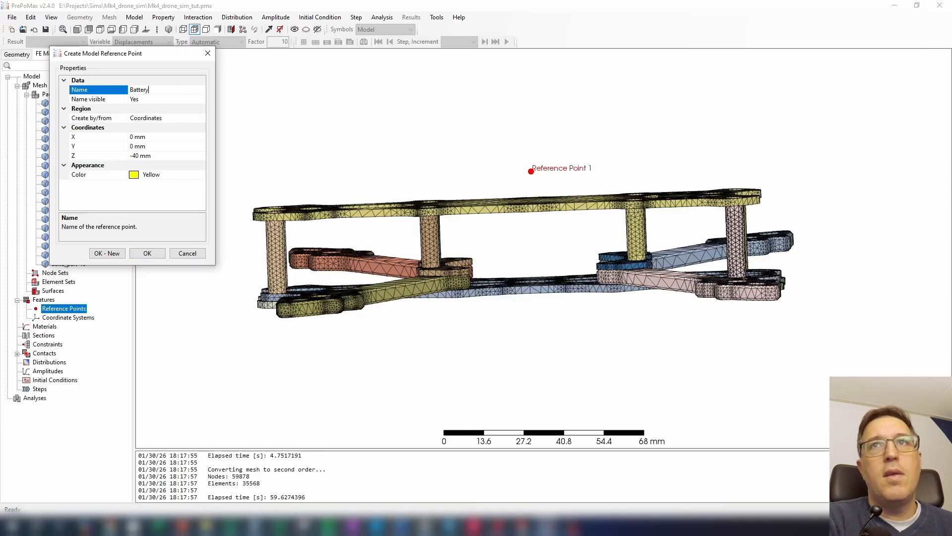
pyautogui.write('_massPoint')
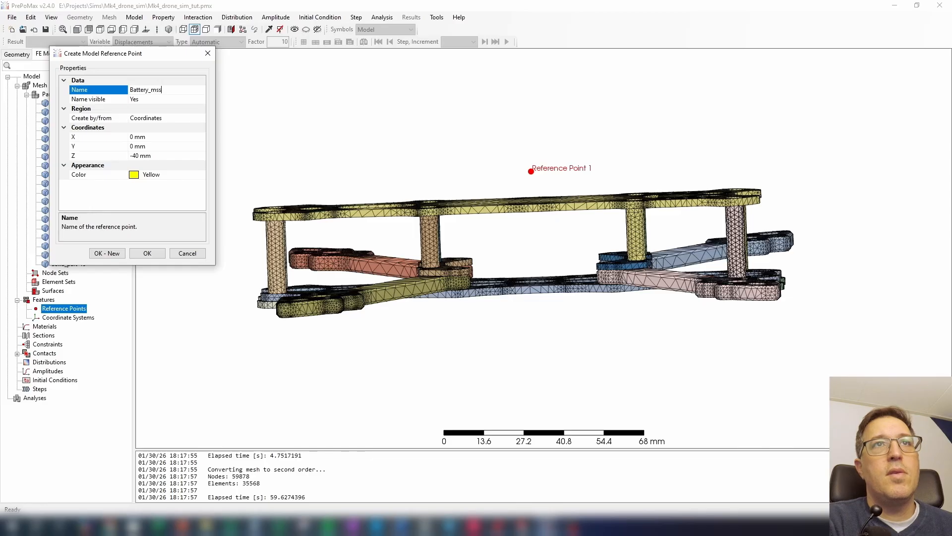
pyautogui.press('Return')
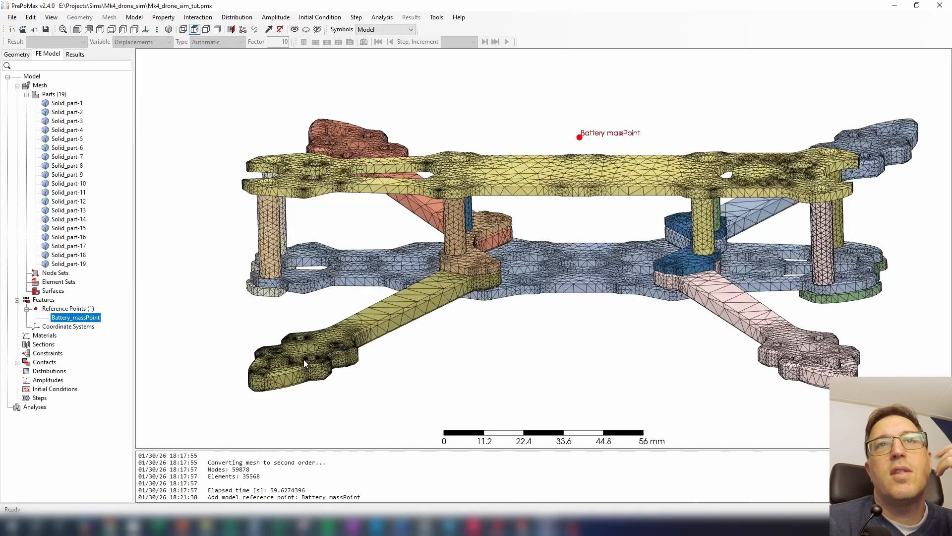
# Step: Examine the battery mass point, the frame plates and the motor arms from several angles
pyautogui.moveTo(287, 346); pyautogui.dragTo(529, 280, button='middle')
pyautogui.scroll(4, 529, 280)
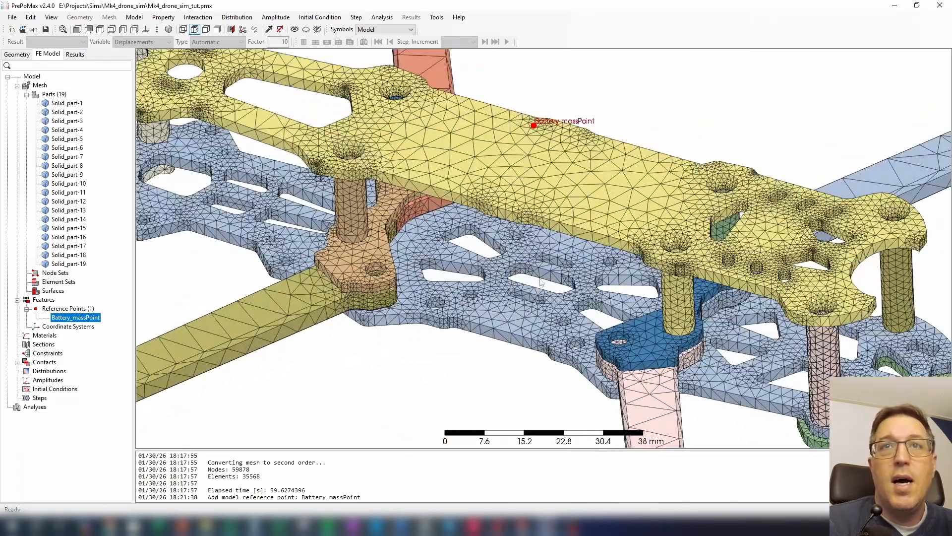
pyautogui.scroll(-1, 549, 281)
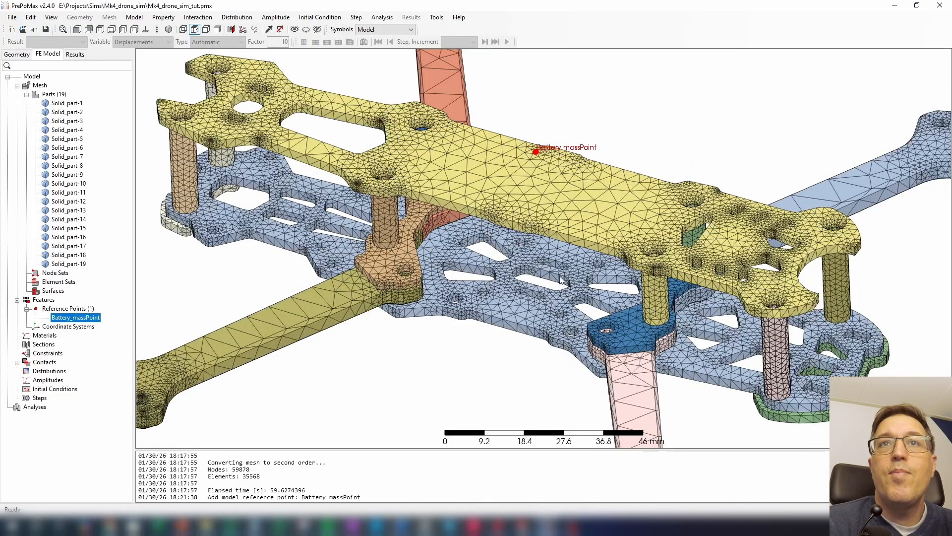
pyautogui.scroll(-5, 541, 280)
pyautogui.moveTo(480, 330); pyautogui.dragTo(373, 346, button='middle')
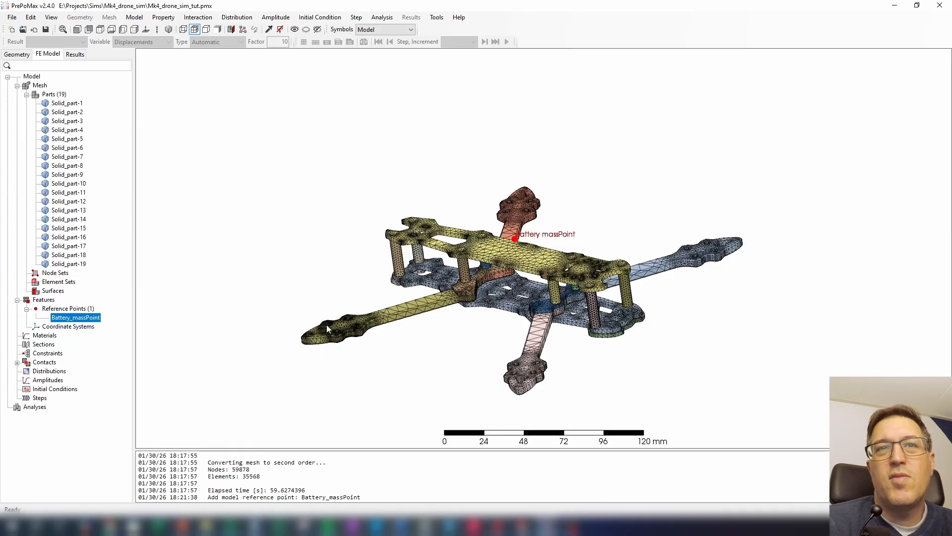
pyautogui.scroll(4, 328, 328)
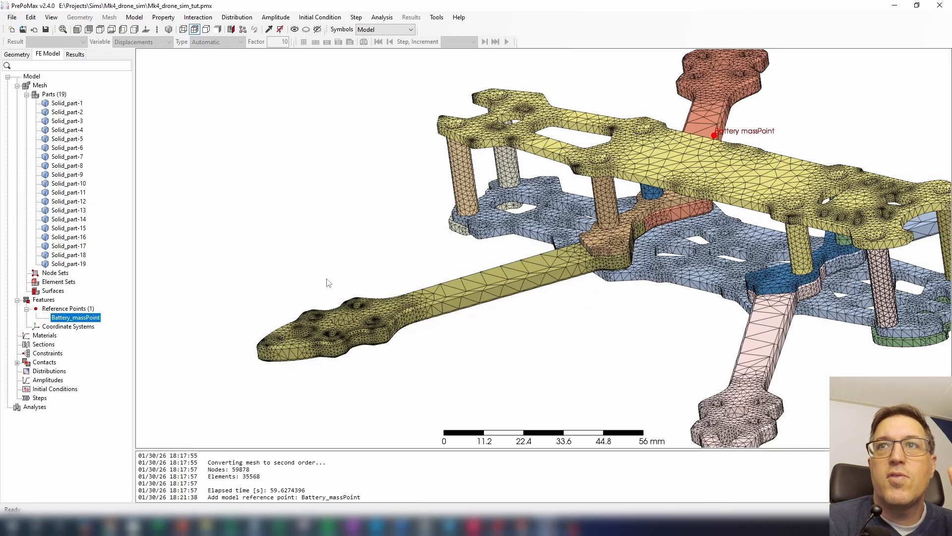
pyautogui.moveTo(719, 270); pyautogui.dragTo(763, 248)
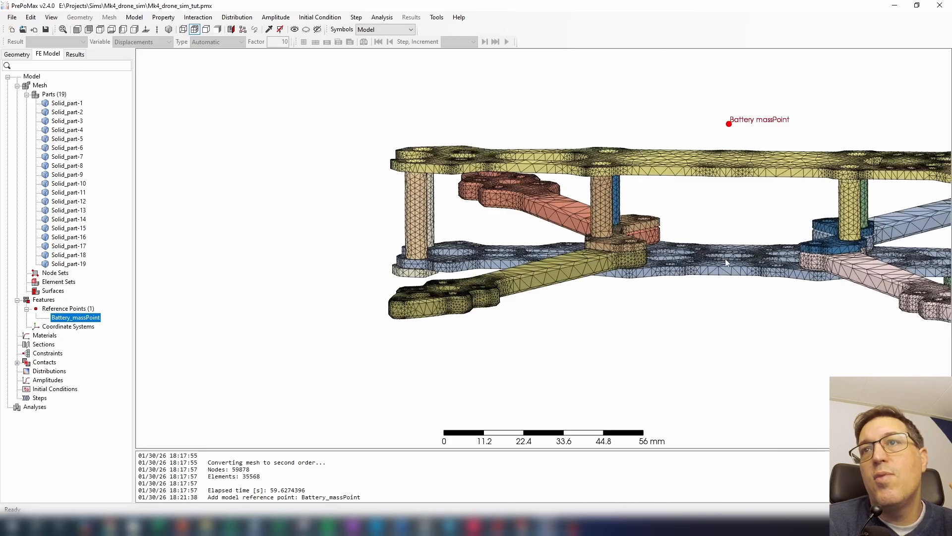
pyautogui.scroll(1, 722, 254)
pyautogui.moveTo(717, 256); pyautogui.dragTo(717, 291, button='middle')
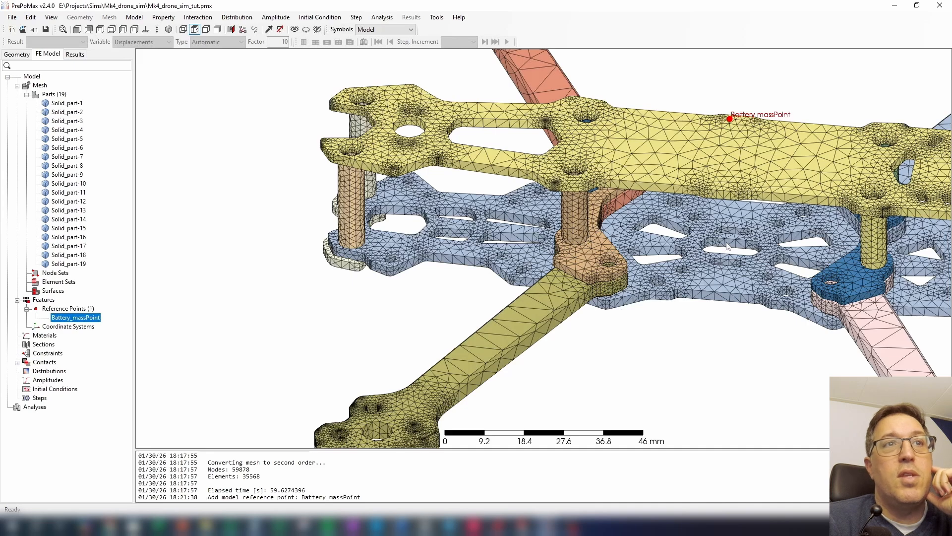
# Step: Start a new element surface in the mesh and name it FixCenter
pyautogui.click(62, 291)
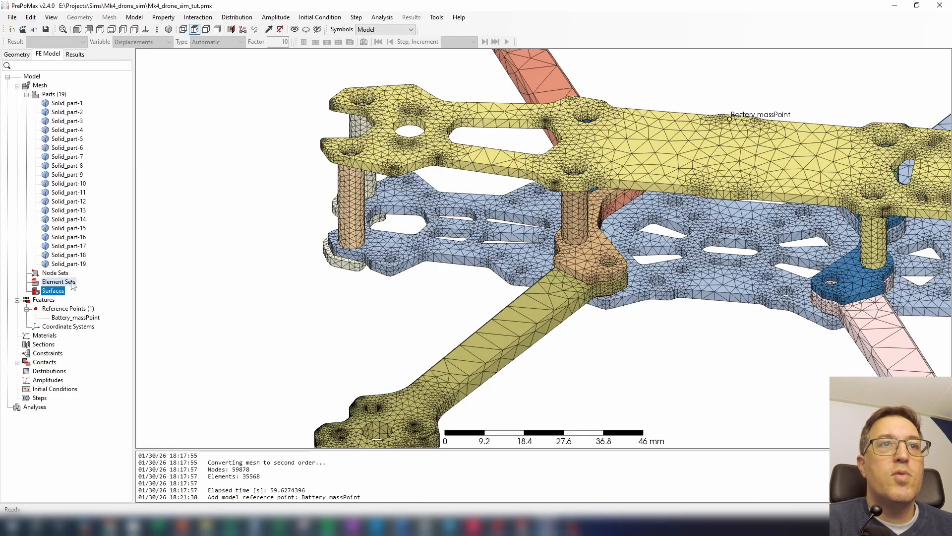
pyautogui.rightClick(53, 290)
pyautogui.click(80, 297)
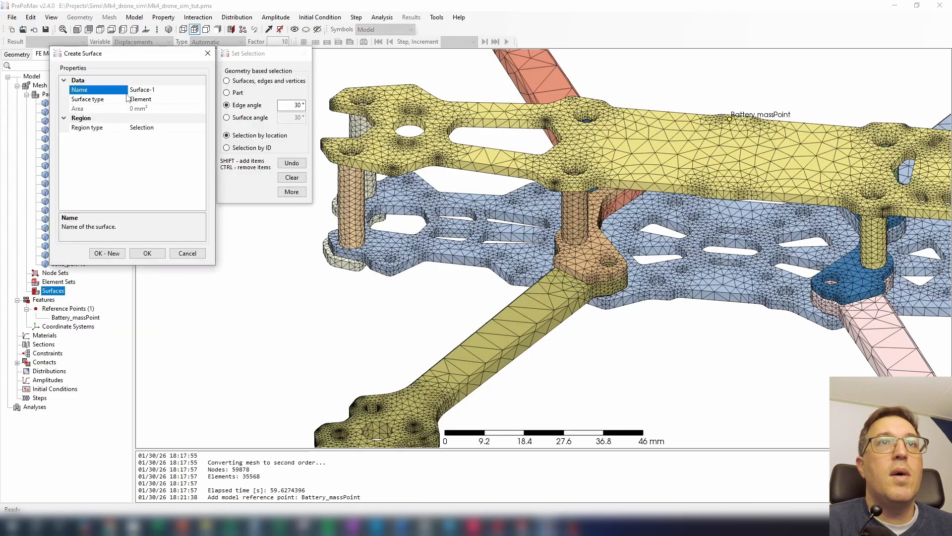
pyautogui.moveTo(198, 90); pyautogui.dragTo(62, 94)
pyautogui.write('FixCenter')
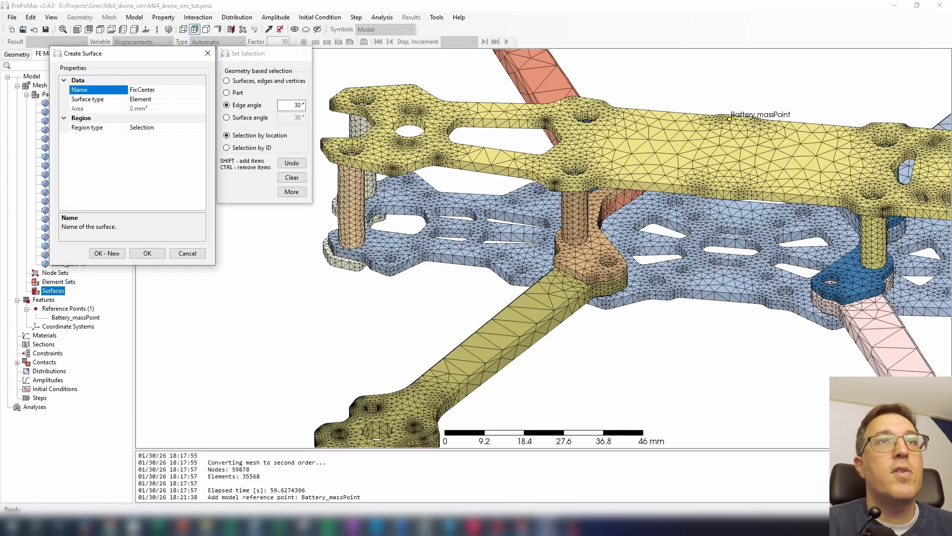
# Step: Assign the inner walls of the lower plate's central slot to the FixCenter surface using a 30° surface angle, and create it
pyautogui.click(159, 128)
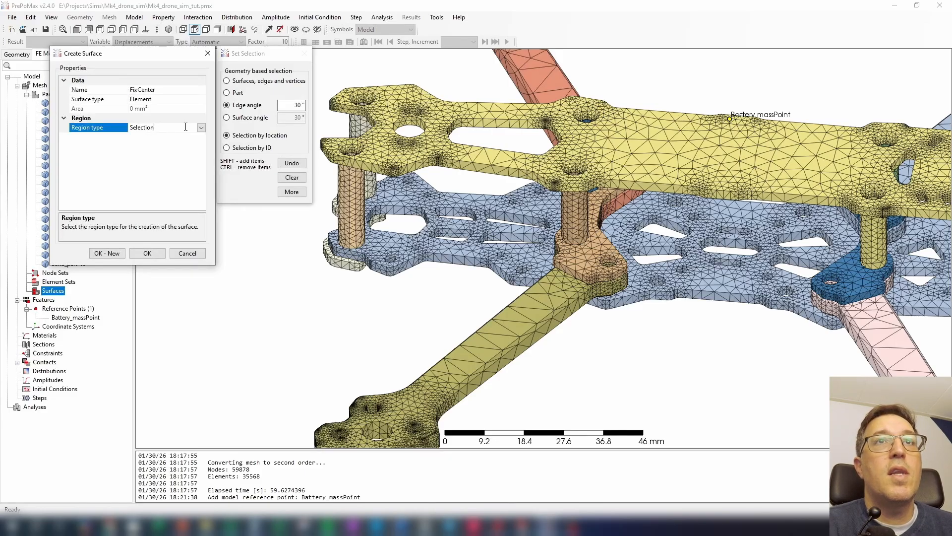
pyautogui.click(230, 118)
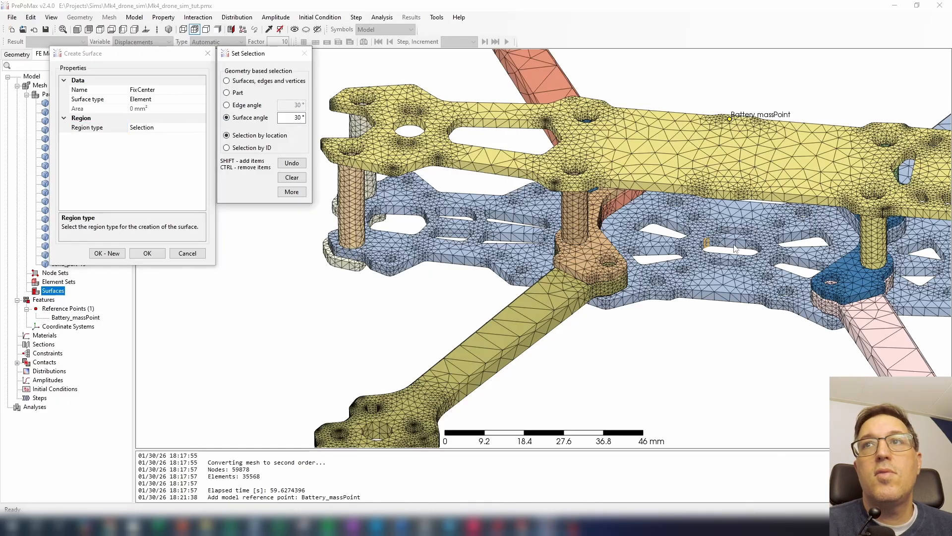
pyautogui.click(705, 242)
pyautogui.moveTo(748, 246); pyautogui.dragTo(667, 321, button='middle')
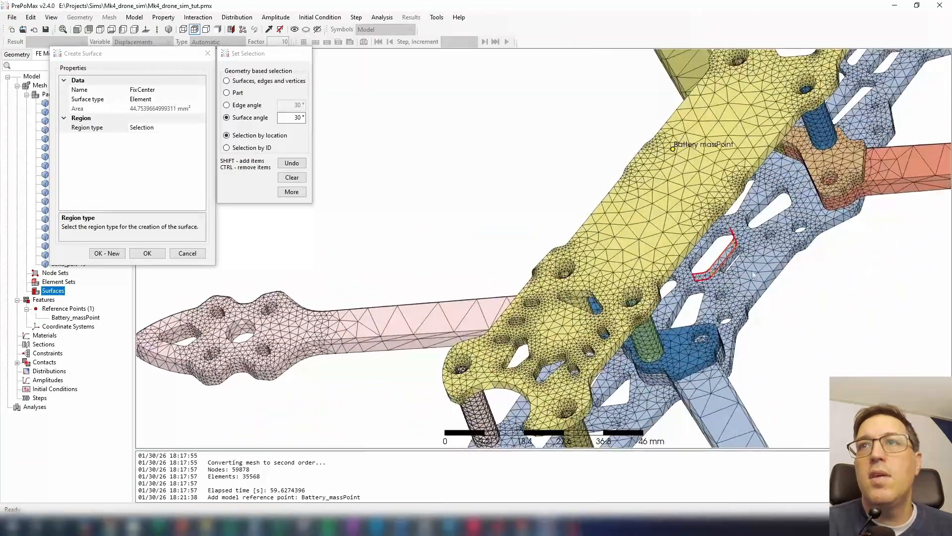
pyautogui.keyDown('shift'); pyautogui.click(713, 242); pyautogui.keyUp('shift')
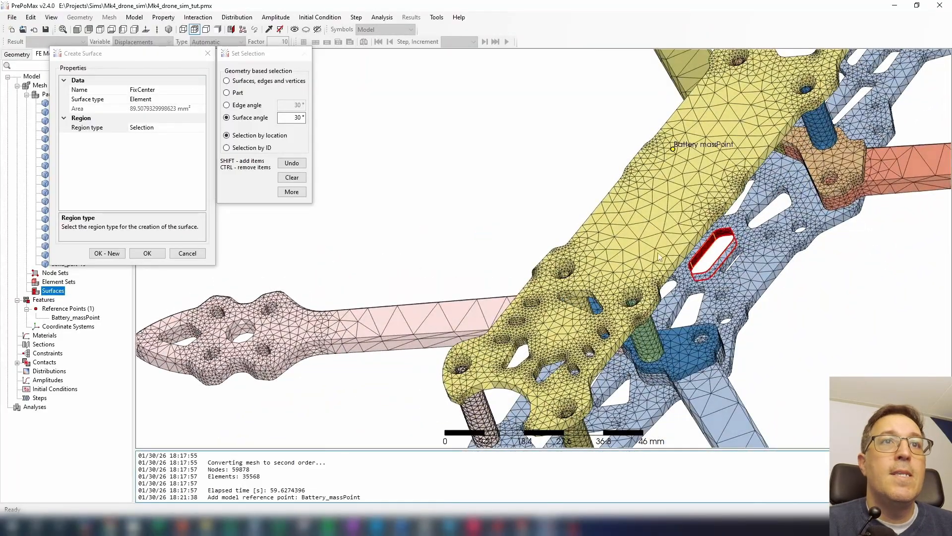
pyautogui.click(147, 253)
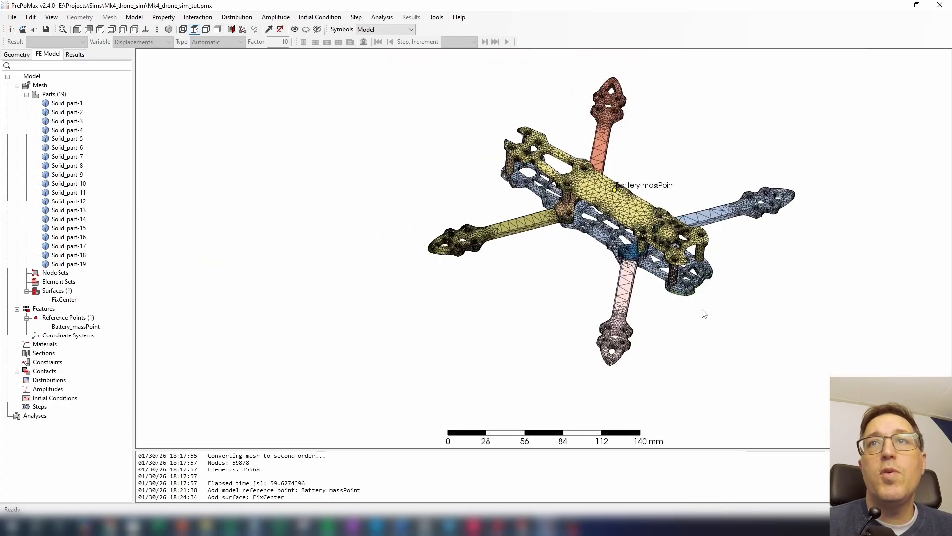
# Step: Start a new surface for the motor mount at the olive arm's outer end and name it Motor1_loadSFC
pyautogui.moveTo(694, 305); pyautogui.dragTo(586, 237, button='middle')
pyautogui.scroll(7, 472, 230)
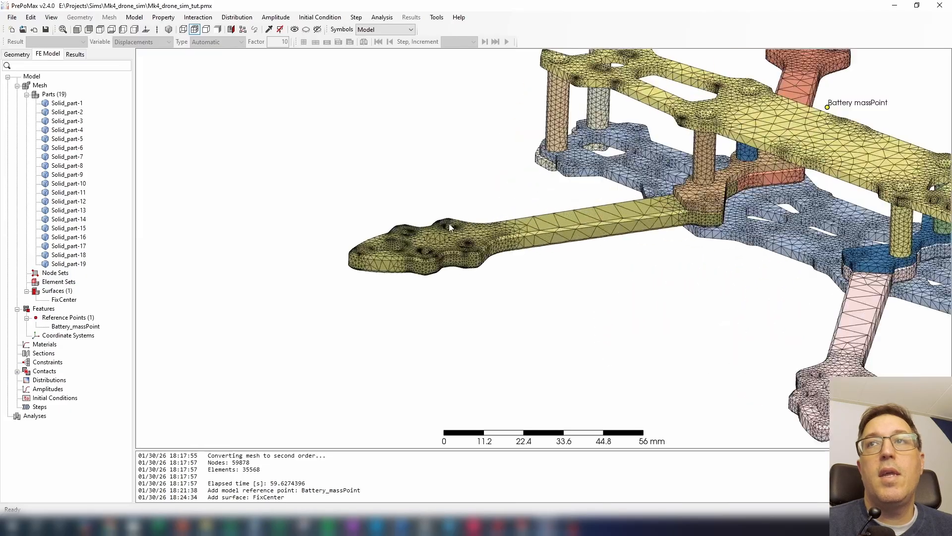
pyautogui.scroll(-3, 585, 255)
pyautogui.scroll(-1, 808, 240)
pyautogui.keyDown('shift'); pyautogui.moveTo(811, 240); pyautogui.dragTo(546, 245, button='middle'); pyautogui.keyUp('shift')
pyautogui.scroll(2, 279, 253)
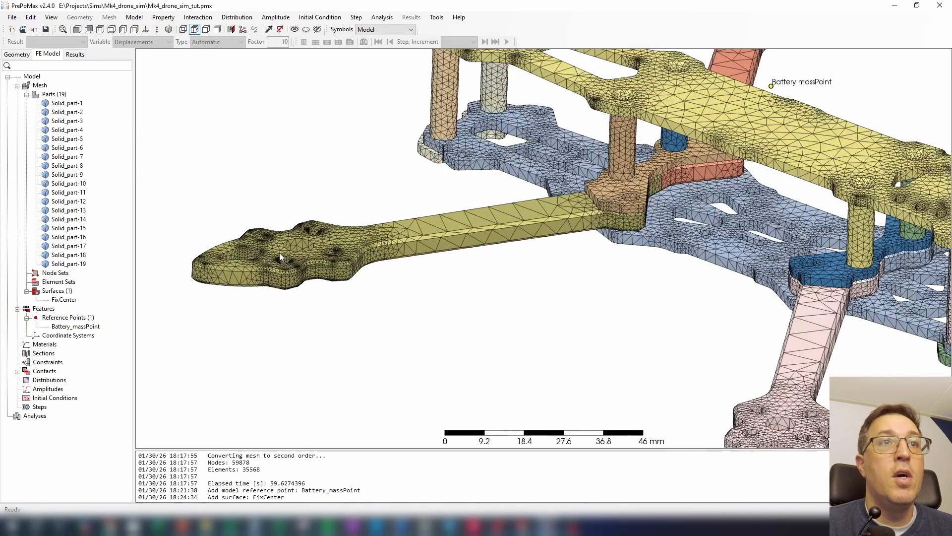
pyautogui.scroll(2, 270, 269)
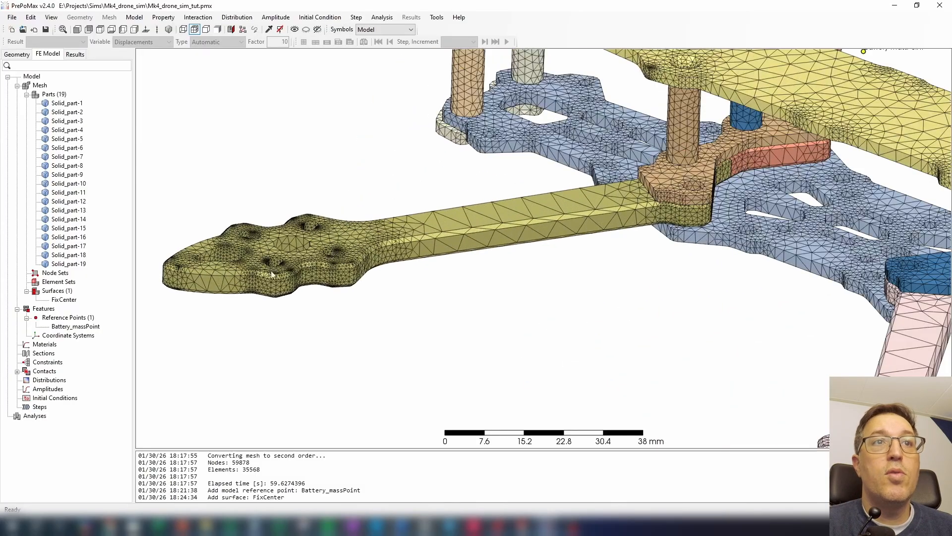
pyautogui.rightClick(57, 291)
pyautogui.click(75, 299)
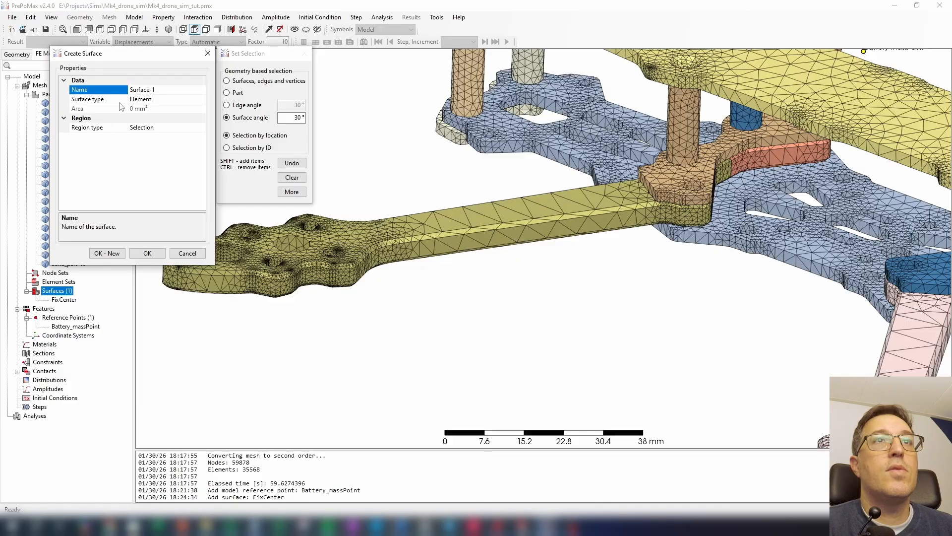
pyautogui.moveTo(180, 88); pyautogui.dragTo(30, 117)
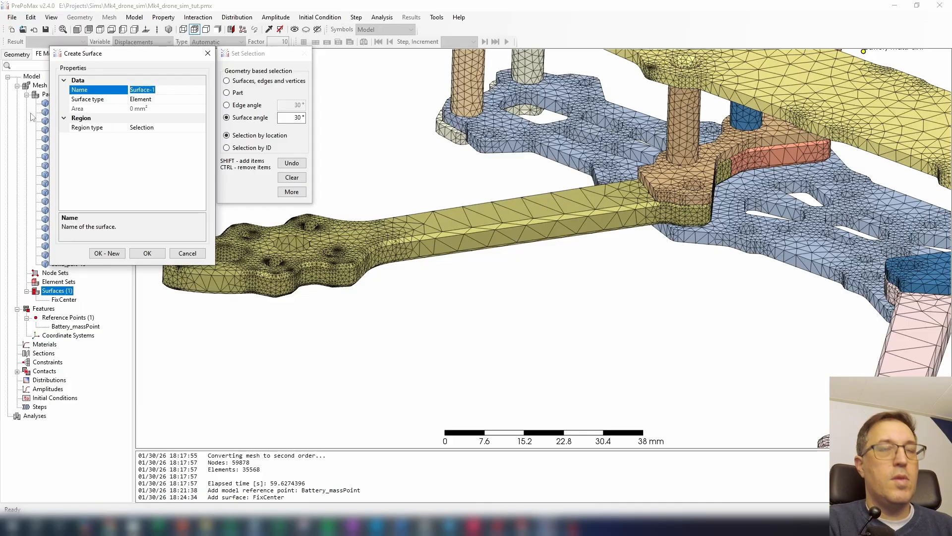
pyautogui.write('Motor1')
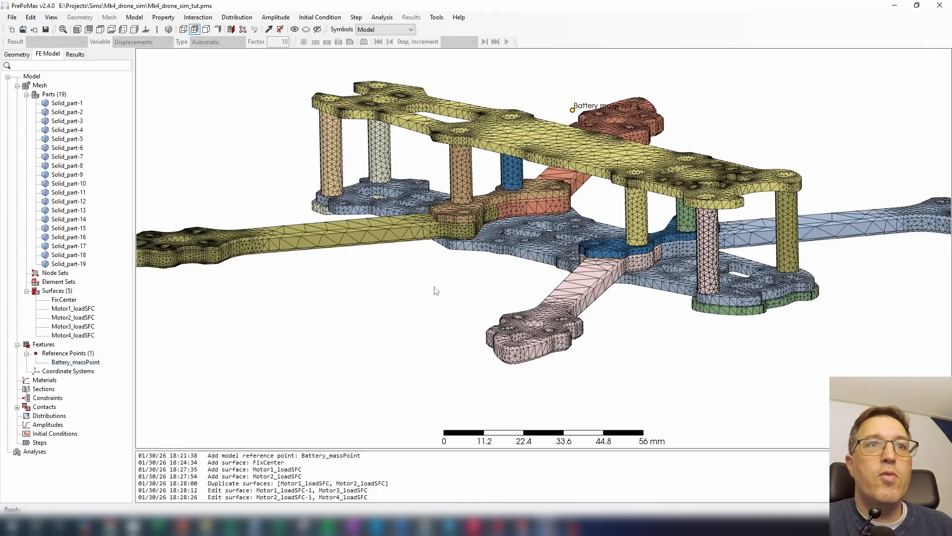
pyautogui.click(87, 363)
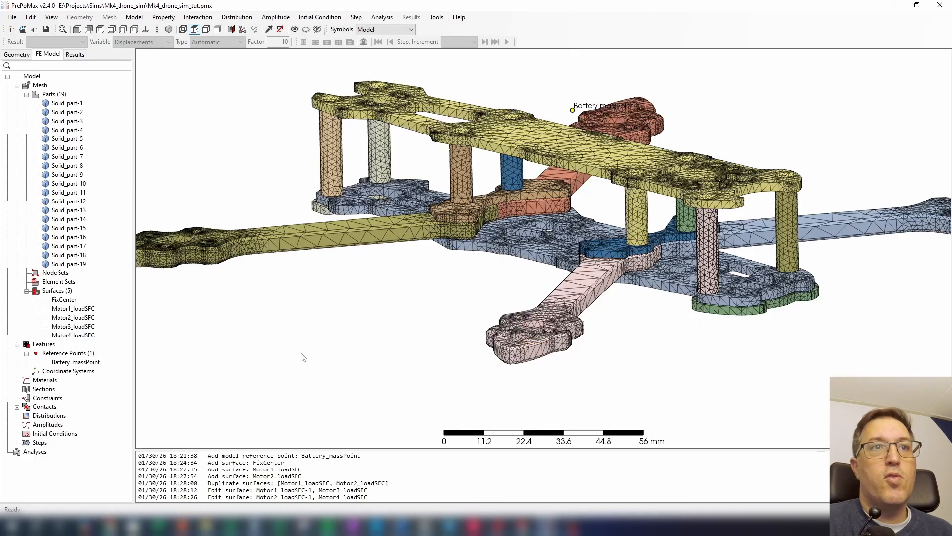
# Step: Add the CarbonFiber_Plate composite from the material library to the FE model materials
pyautogui.rightClick(49, 385)
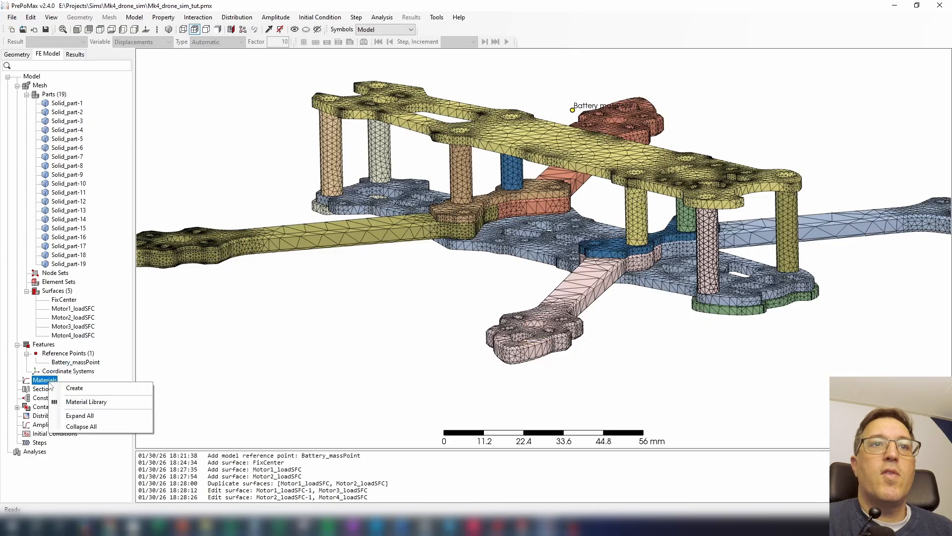
pyautogui.click(85, 402)
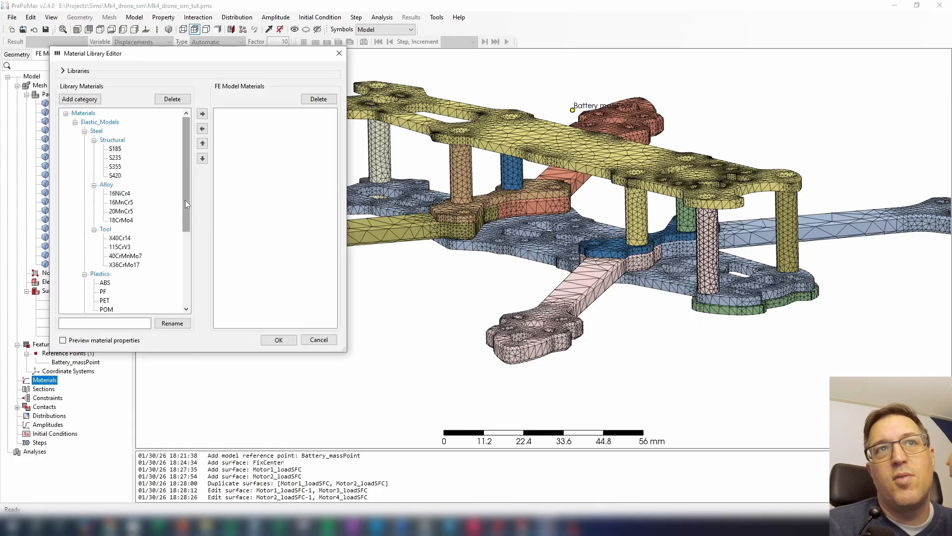
pyautogui.moveTo(185, 201); pyautogui.dragTo(192, 280)
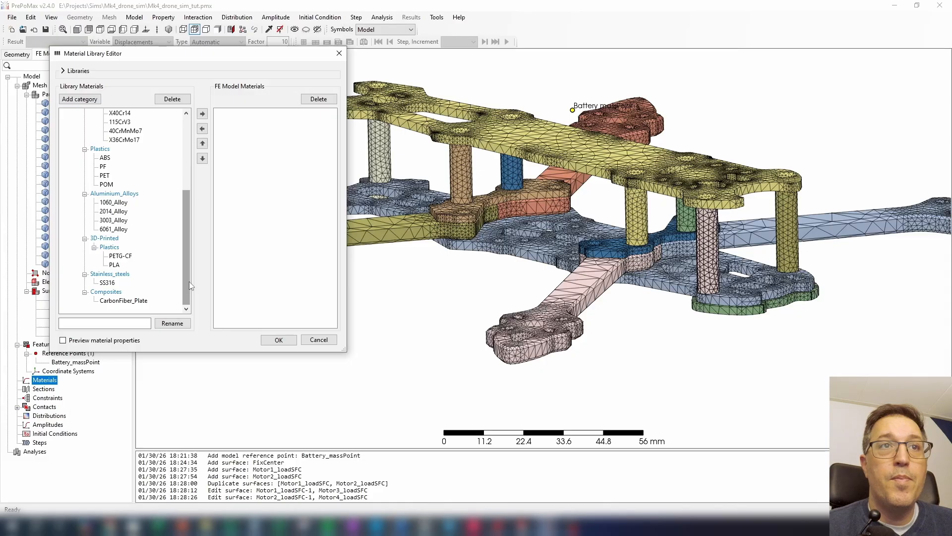
pyautogui.click(141, 301)
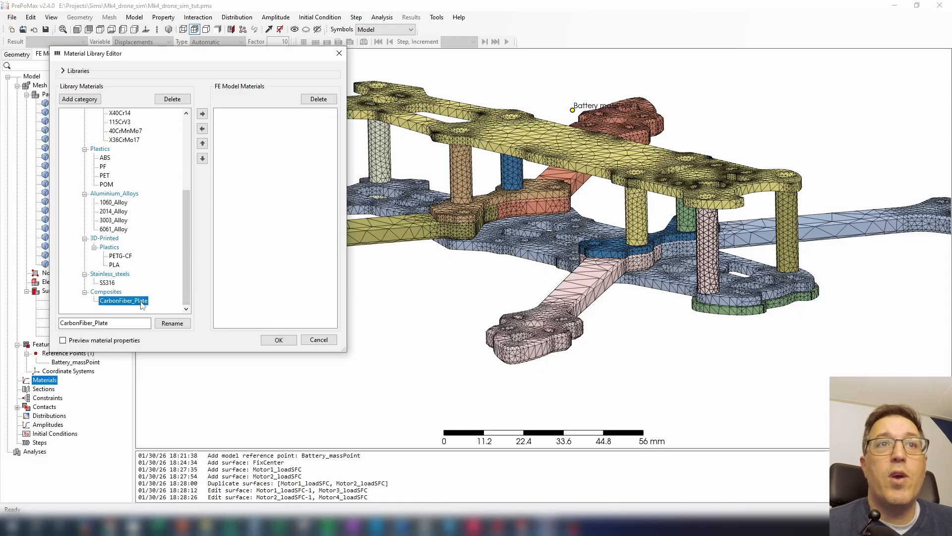
pyautogui.click(202, 113)
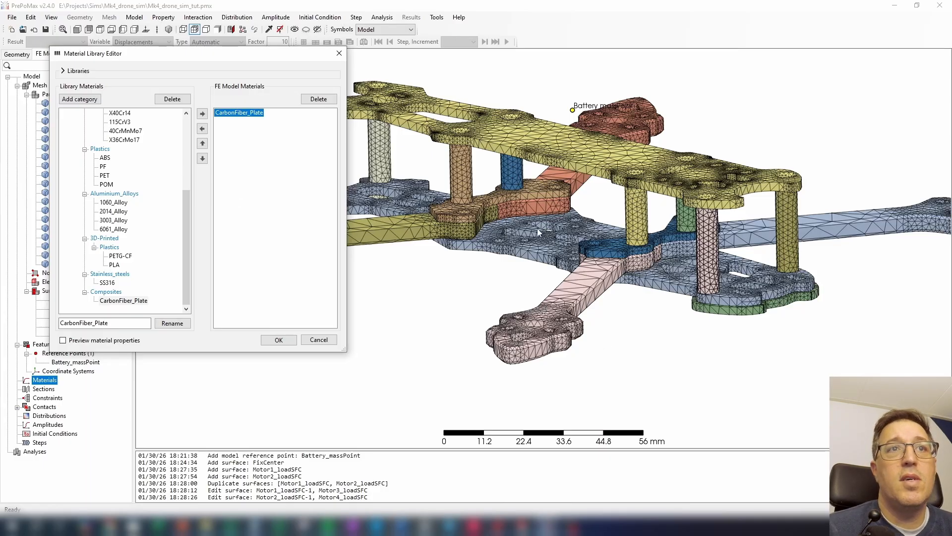
# Step: Add the 6061_Alloy aluminium to the FE model materials as well and confirm the material selection
pyautogui.moveTo(190, 253); pyautogui.dragTo(186, 231)
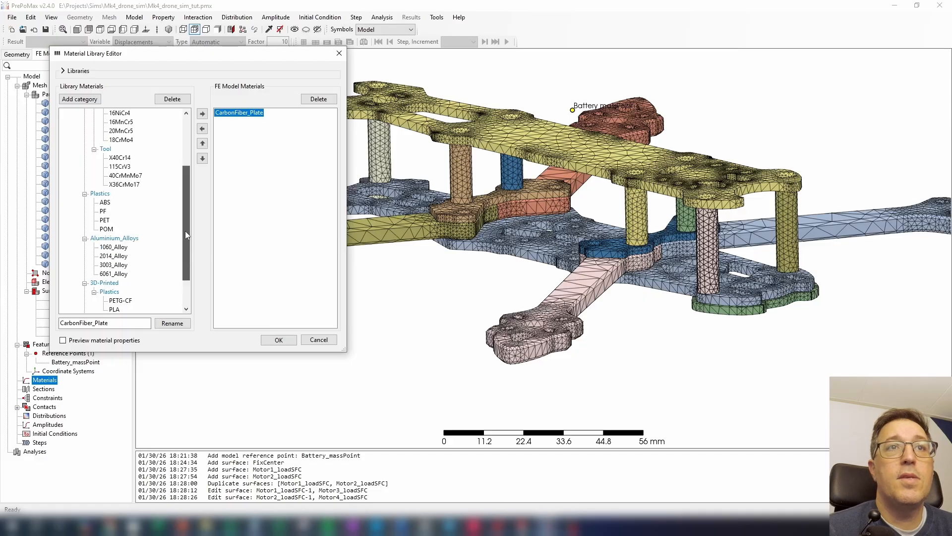
pyautogui.click(113, 274)
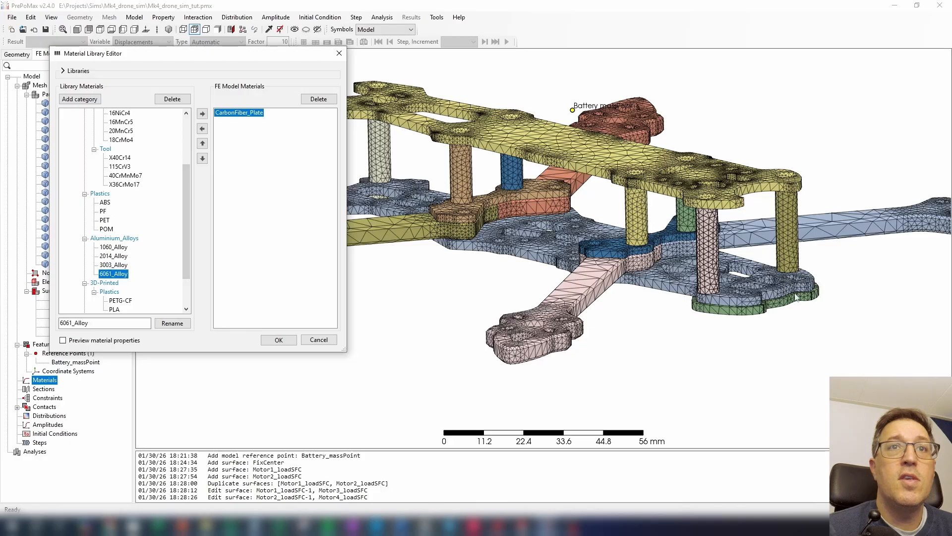
pyautogui.click(201, 114)
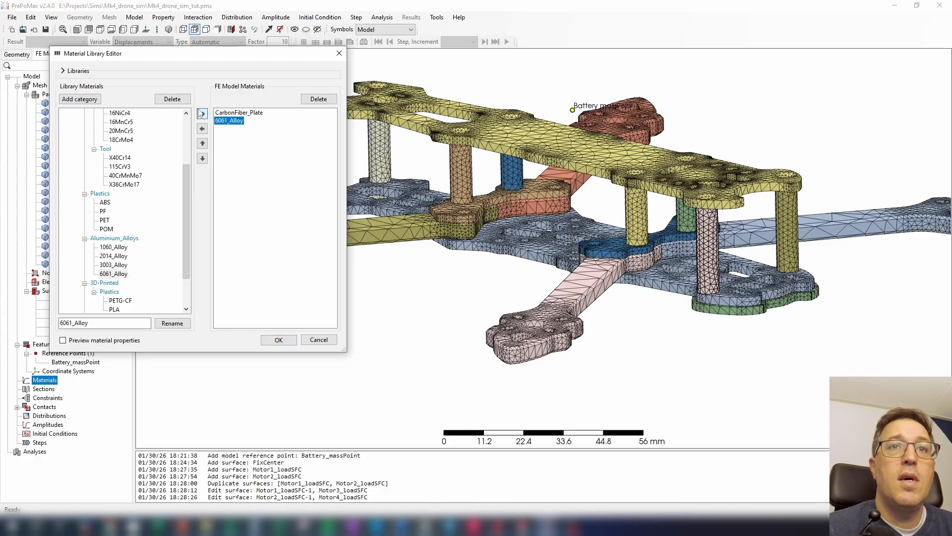
pyautogui.click(279, 340)
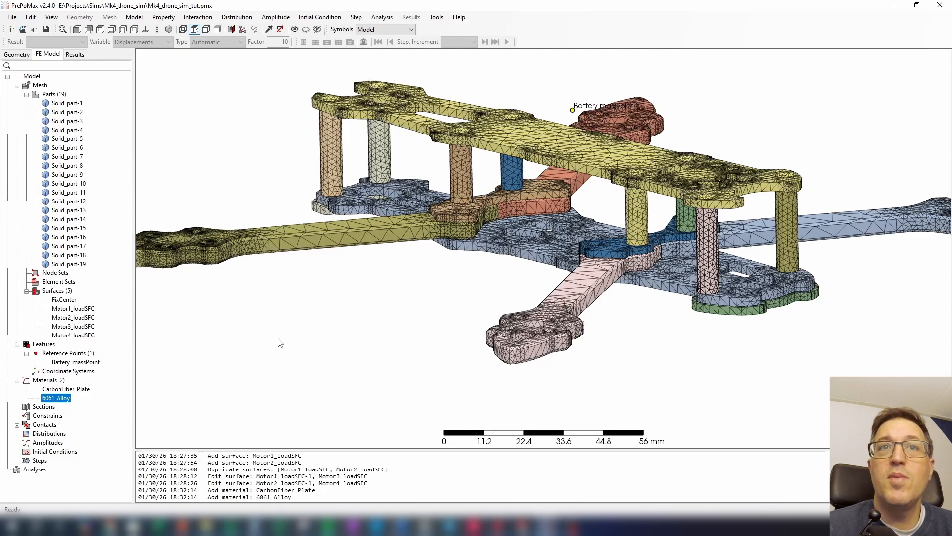
# Step: Create a solid section that assigns CarbonFiber_Plate to the drone frame's top plate
pyautogui.scroll(-3, 342, 335)
pyautogui.moveTo(387, 324); pyautogui.dragTo(342, 268, button='middle')
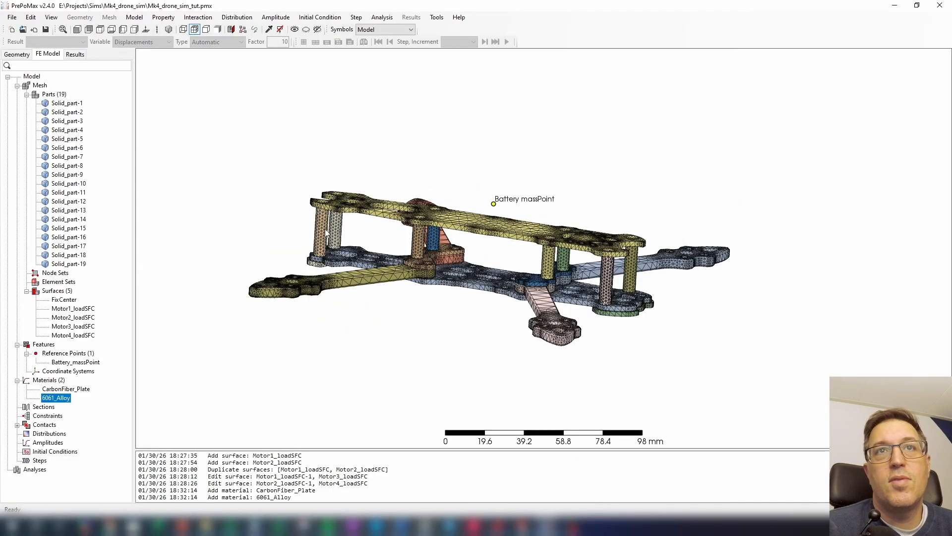
pyautogui.moveTo(275, 263); pyautogui.dragTo(273, 265, button='middle')
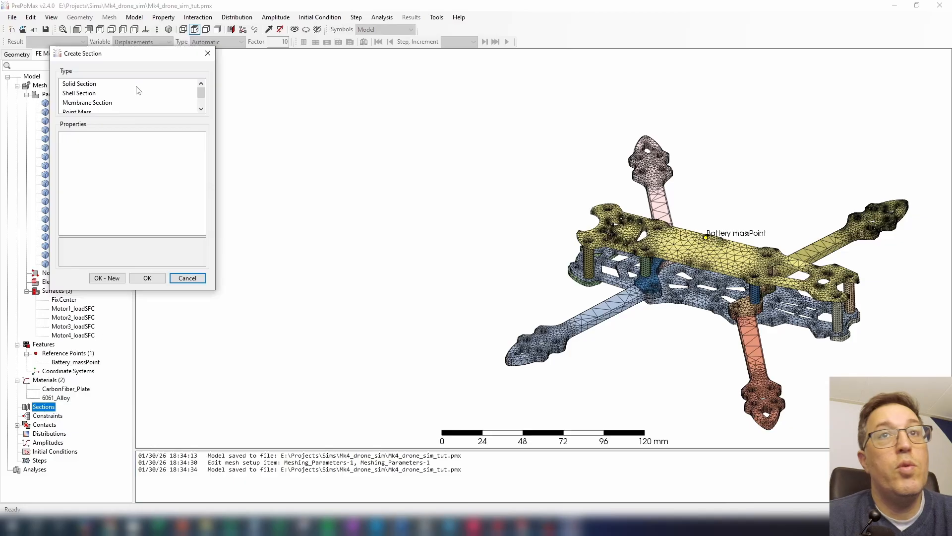
pyautogui.click(96, 86)
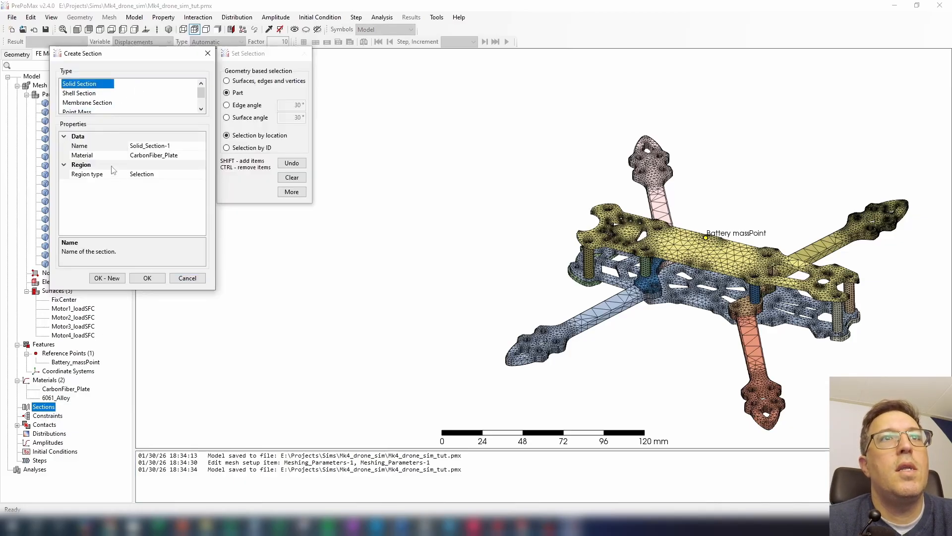
pyautogui.click(721, 258)
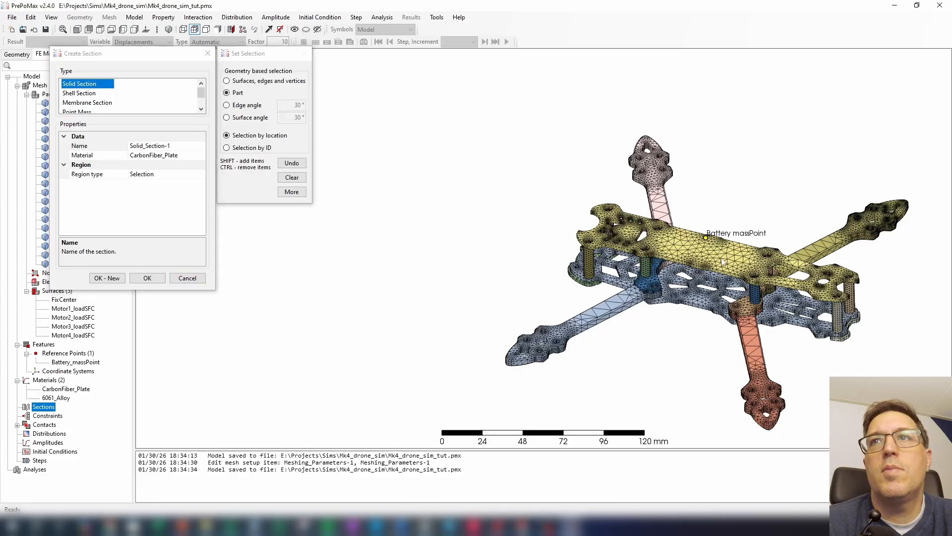
pyautogui.click(721, 261)
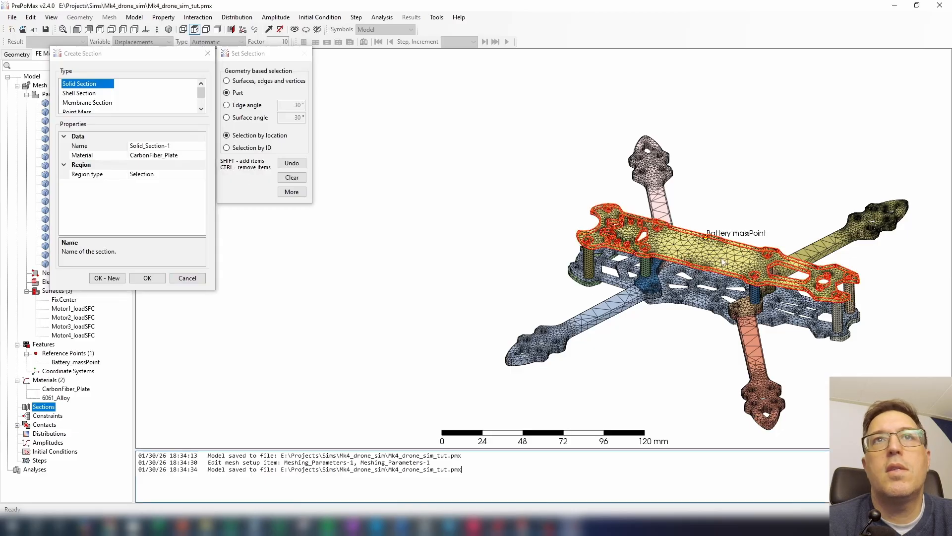
pyautogui.click(169, 155)
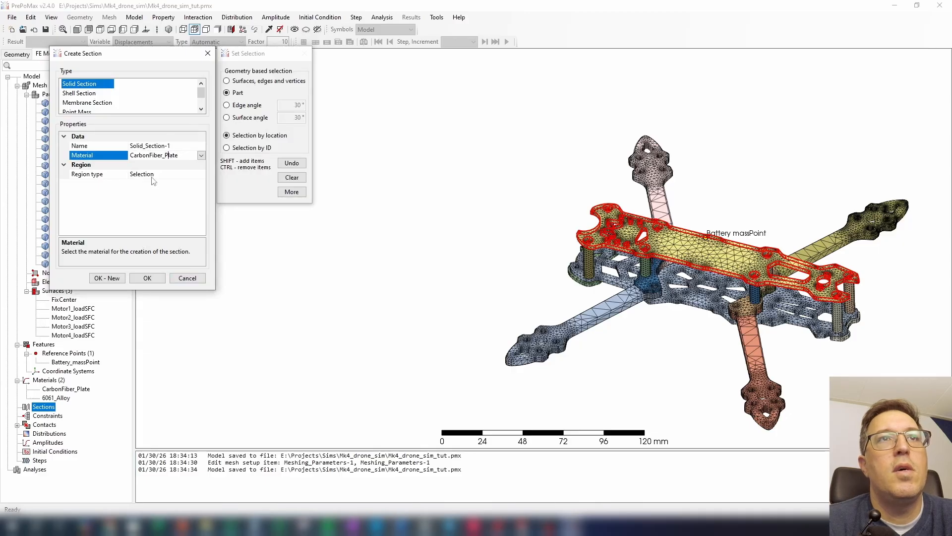
pyautogui.click(147, 278)
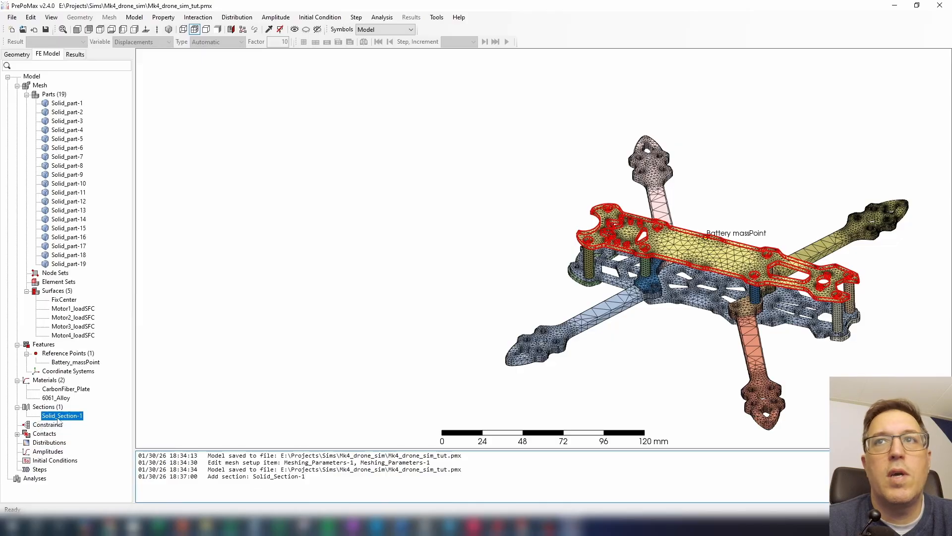
# Step: Hide the frame's top plate
pyautogui.click(747, 215)
pyautogui.rightClick(720, 260)
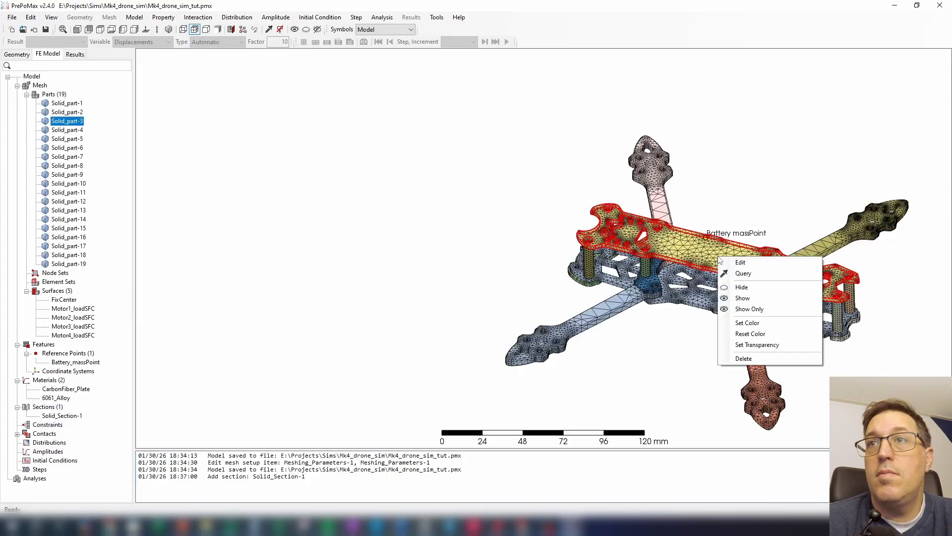
pyautogui.click(742, 288)
# Step: Create a solid section assigning 6061_Alloy to all the vertical standoffs, and hide the standoffs
pyautogui.moveTo(627, 329); pyautogui.dragTo(727, 303, button='middle')
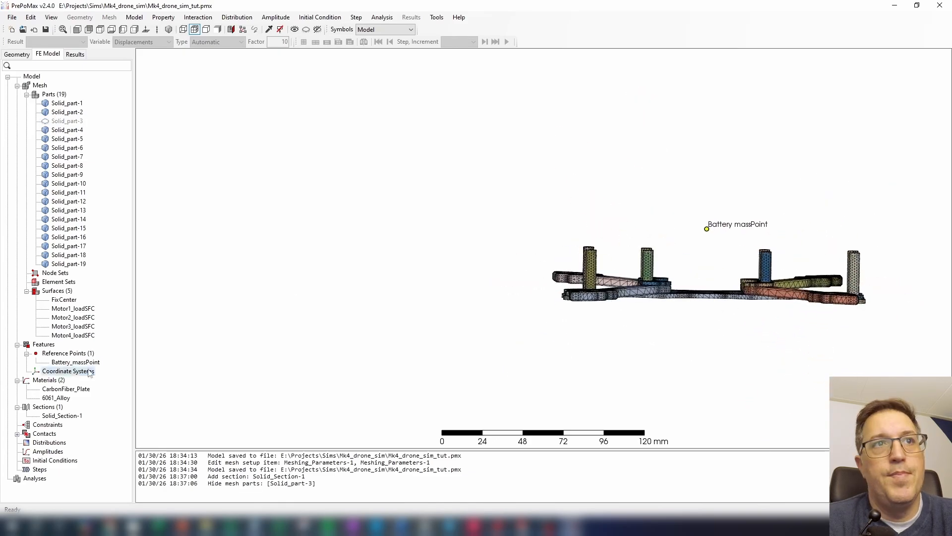
pyautogui.rightClick(48, 407)
pyautogui.click(57, 415)
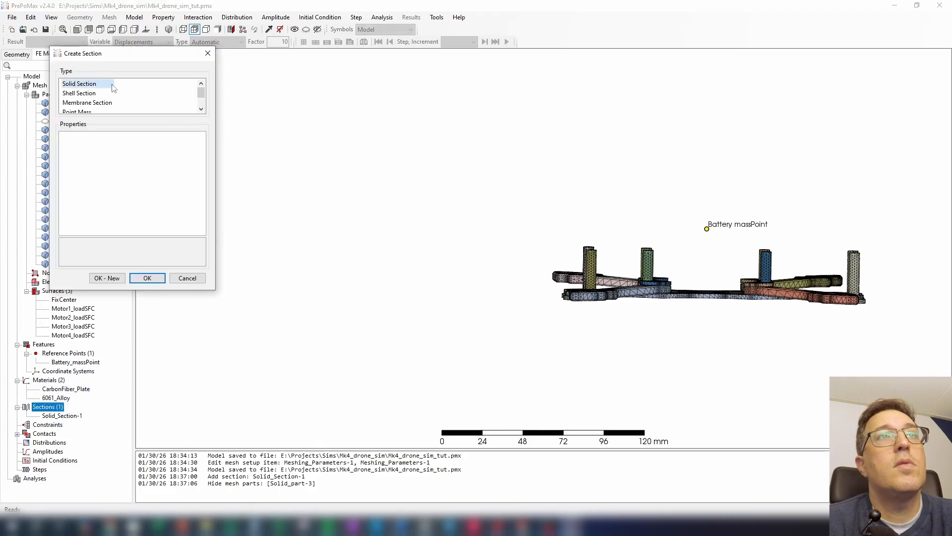
pyautogui.click(112, 84)
pyautogui.moveTo(543, 183); pyautogui.dragTo(878, 278)
pyautogui.moveTo(879, 278); pyautogui.dragTo(712, 424, button='middle')
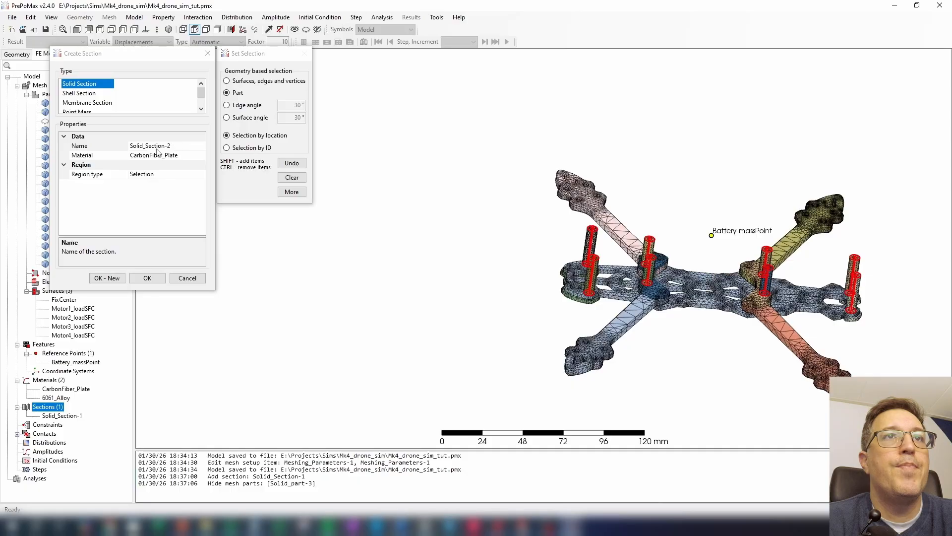
pyautogui.click(180, 155)
pyautogui.click(202, 155)
pyautogui.click(151, 175)
pyautogui.click(153, 280)
pyautogui.moveTo(430, 296); pyautogui.dragTo(543, 208, button='middle')
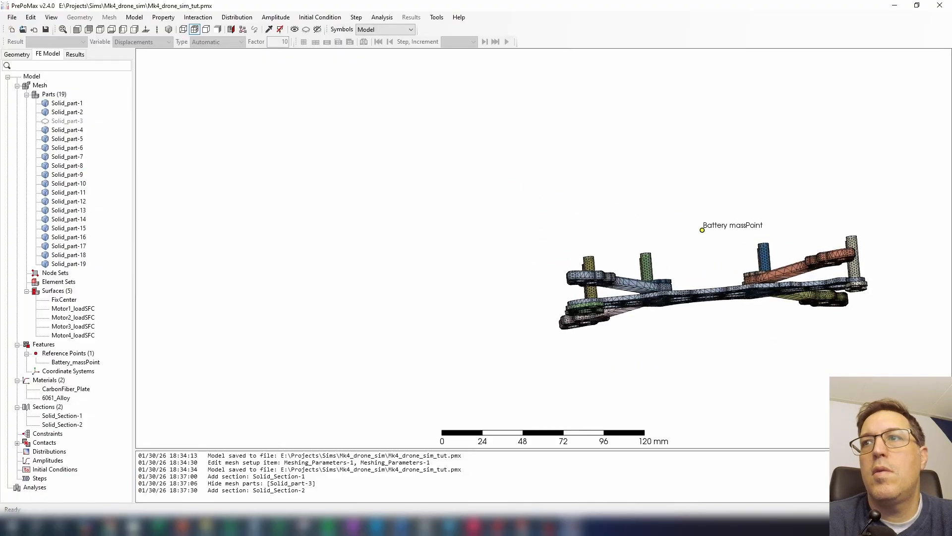
pyautogui.moveTo(478, 171); pyautogui.dragTo(890, 275)
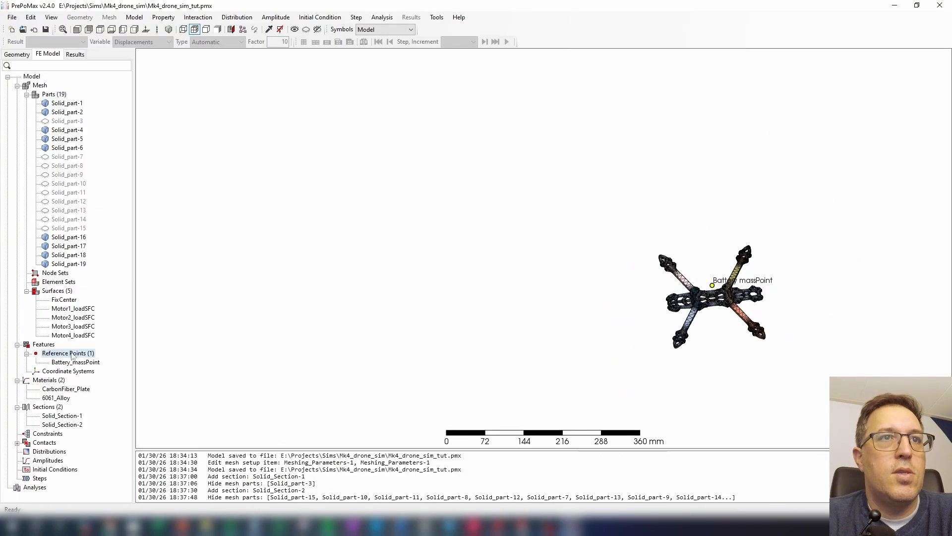
# Step: Start a Point Mass section and set its mass to 0.0003 t
pyautogui.doubleClick(45, 379)
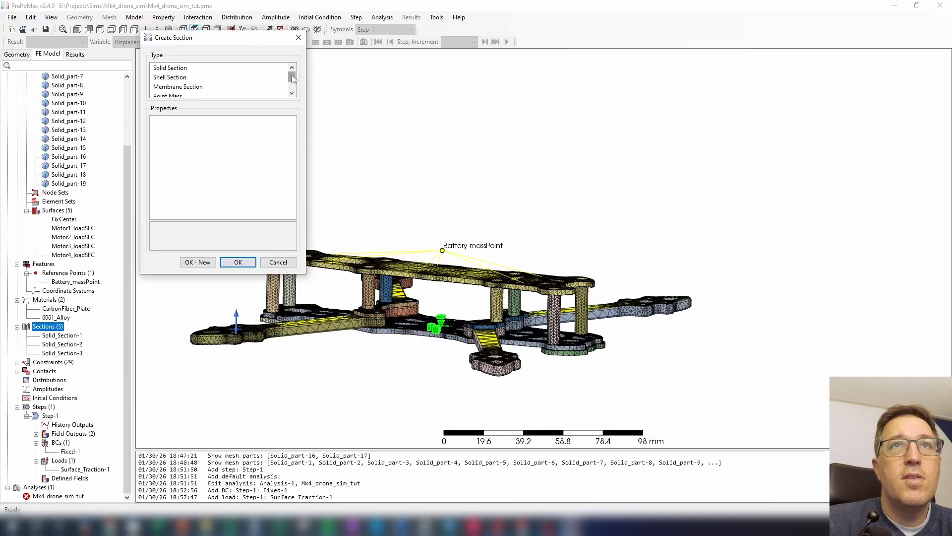
pyautogui.moveTo(292, 78); pyautogui.dragTo(293, 82)
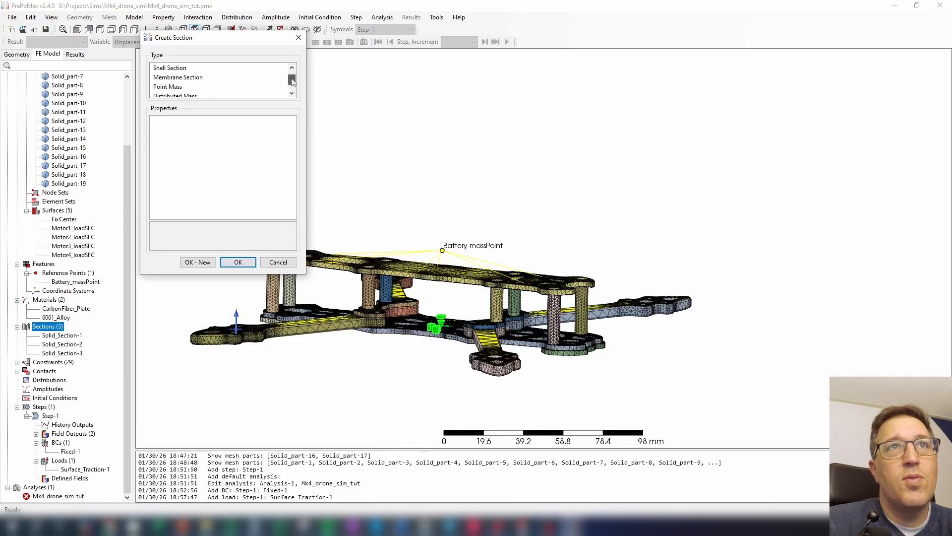
pyautogui.click(202, 86)
pyautogui.click(229, 141)
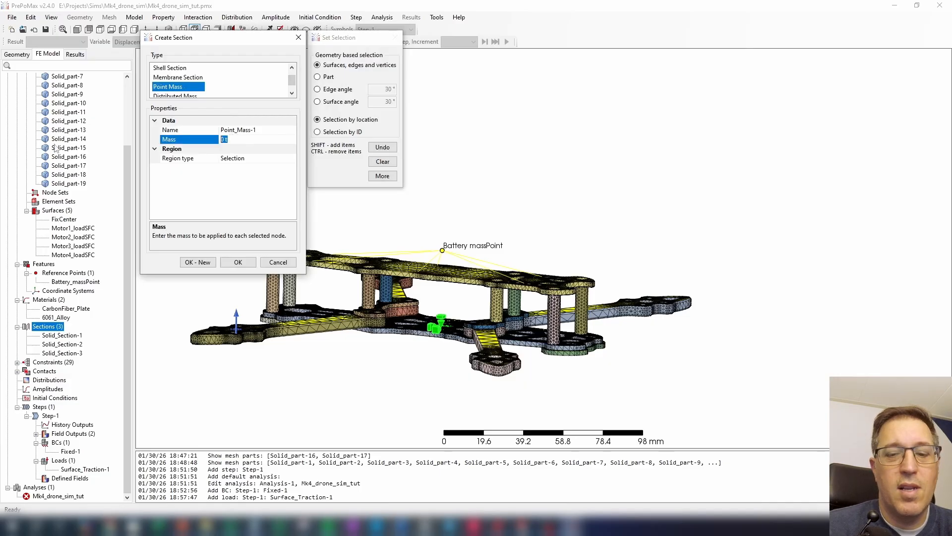
pyautogui.write('0')
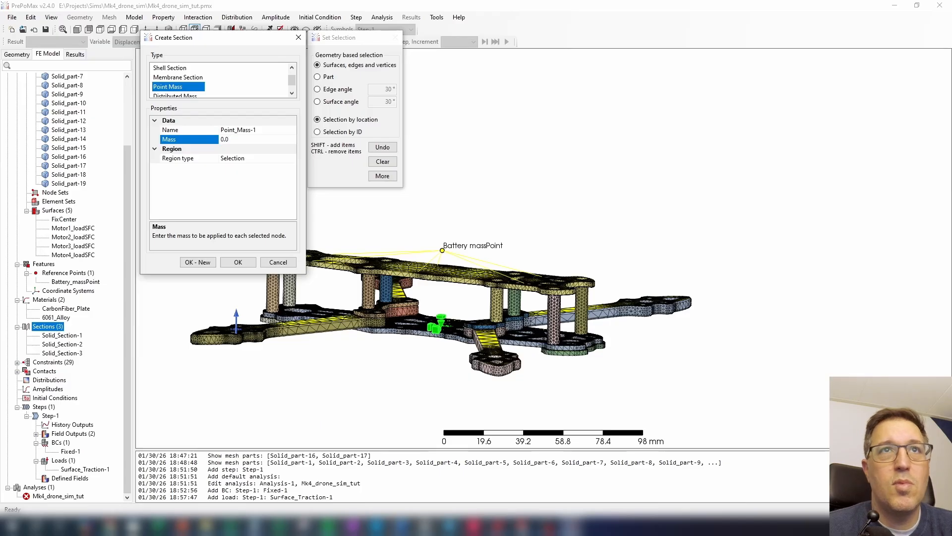
pyautogui.press('BackSpace')
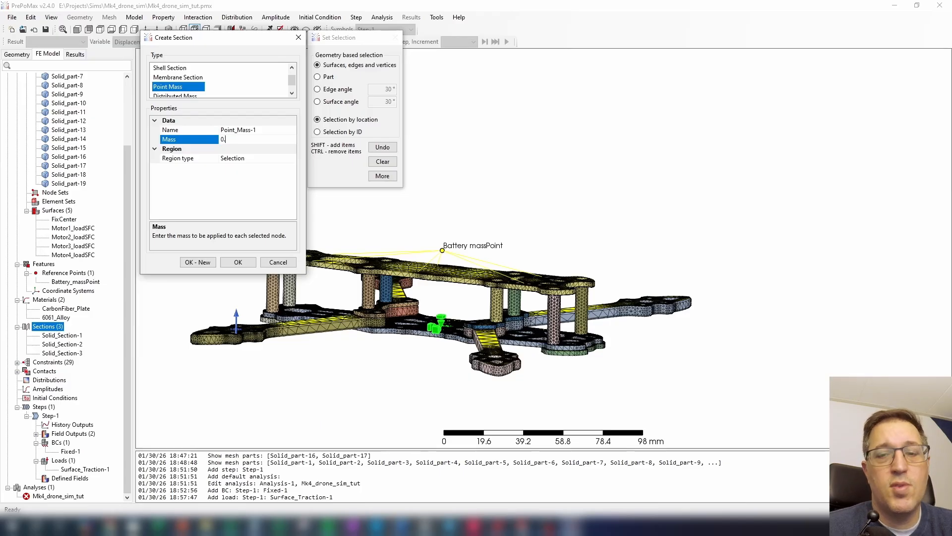
pyautogui.write('3')
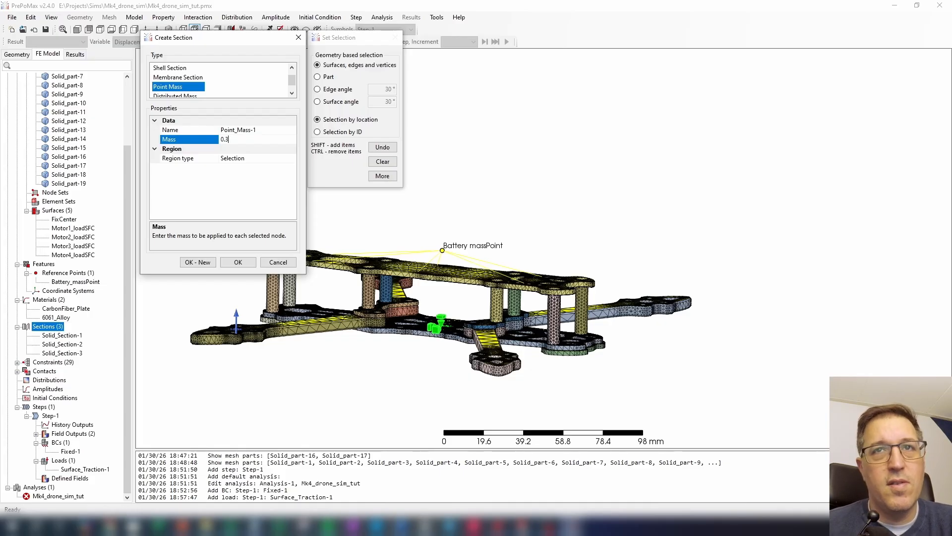
pyautogui.press('Tab')
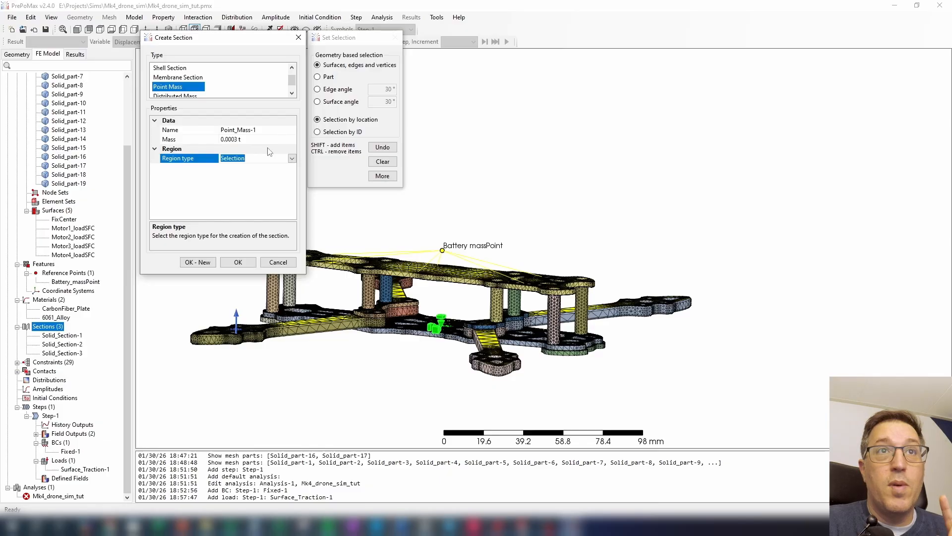
# Step: Apply the point mass section to the Battery_massPoint reference point by name and create it
pyautogui.click(292, 158)
pyautogui.click(251, 175)
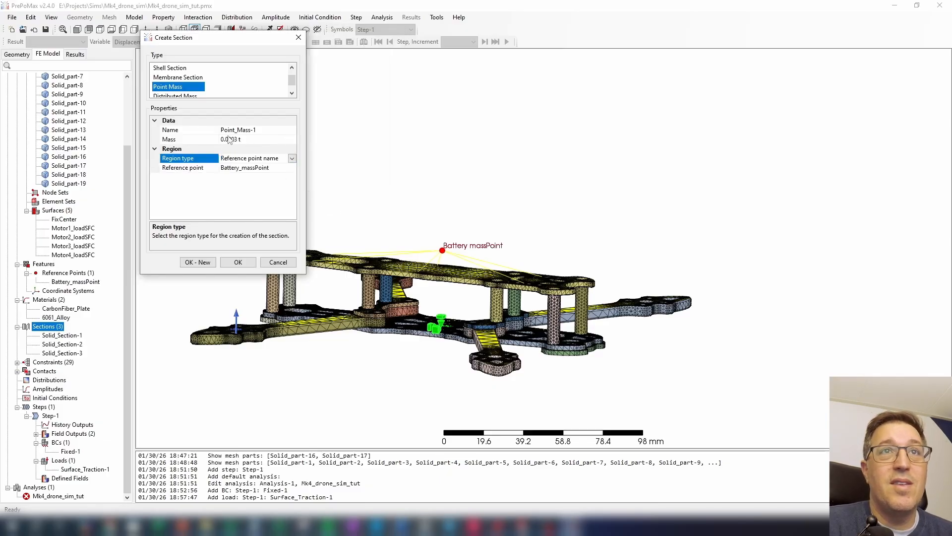
pyautogui.click(250, 266)
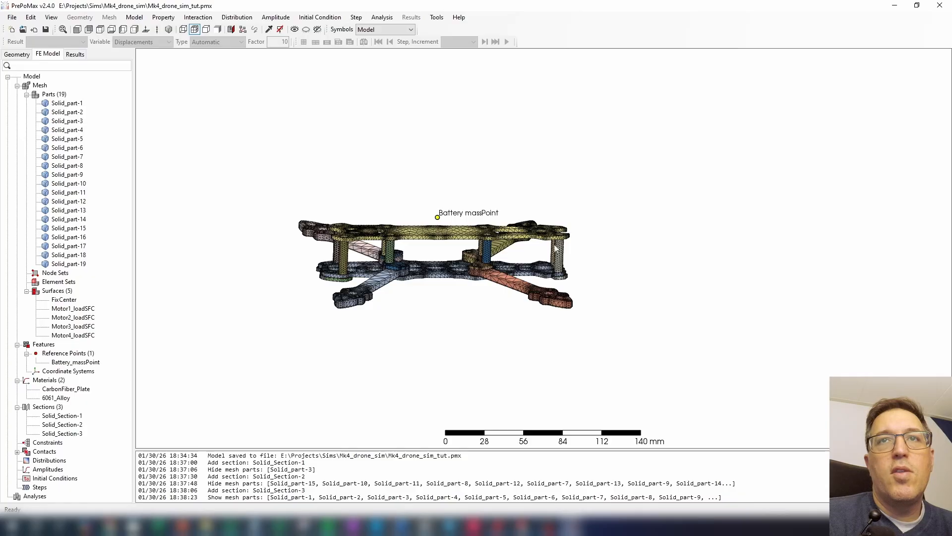
# Step: Start a Rigid Body constraint named Battery_RB with Battery_massPoint as its reference point
pyautogui.rightClick(47, 442)
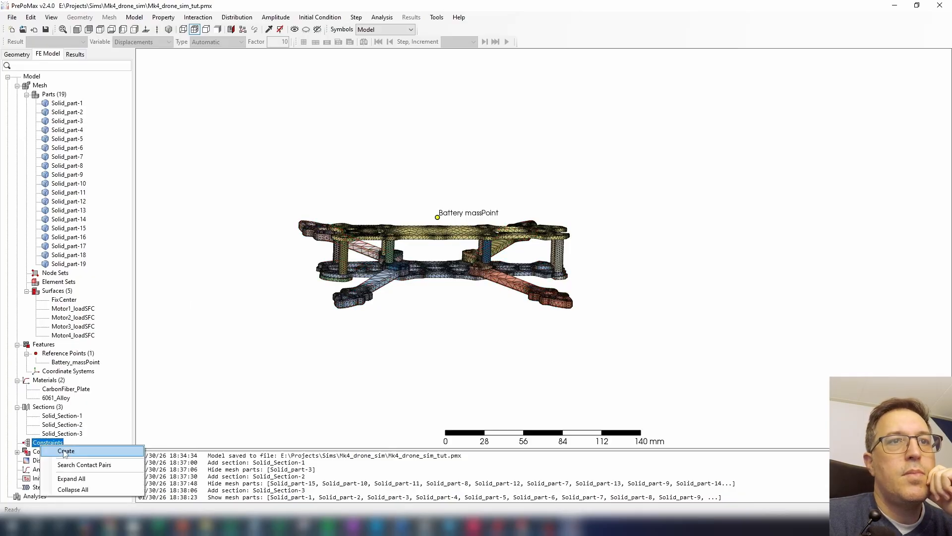
pyautogui.click(65, 451)
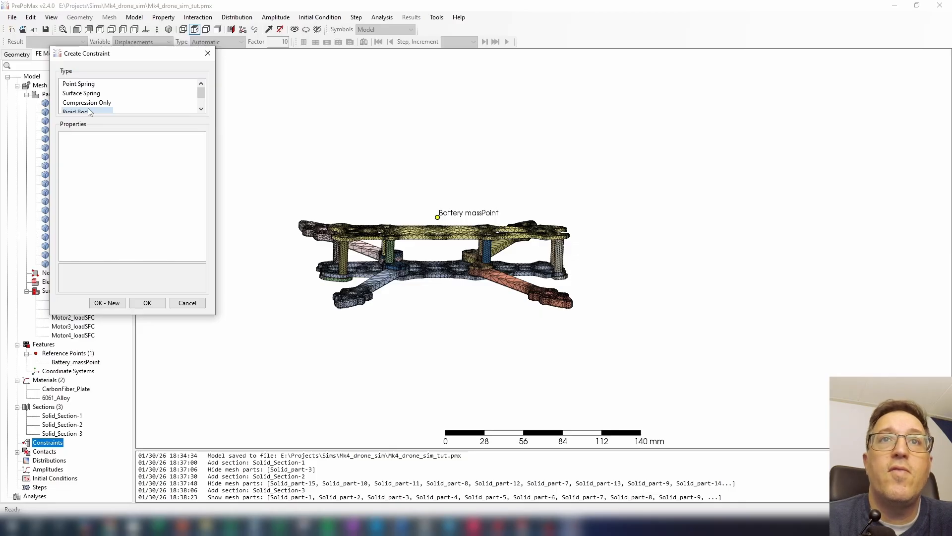
pyautogui.click(89, 111)
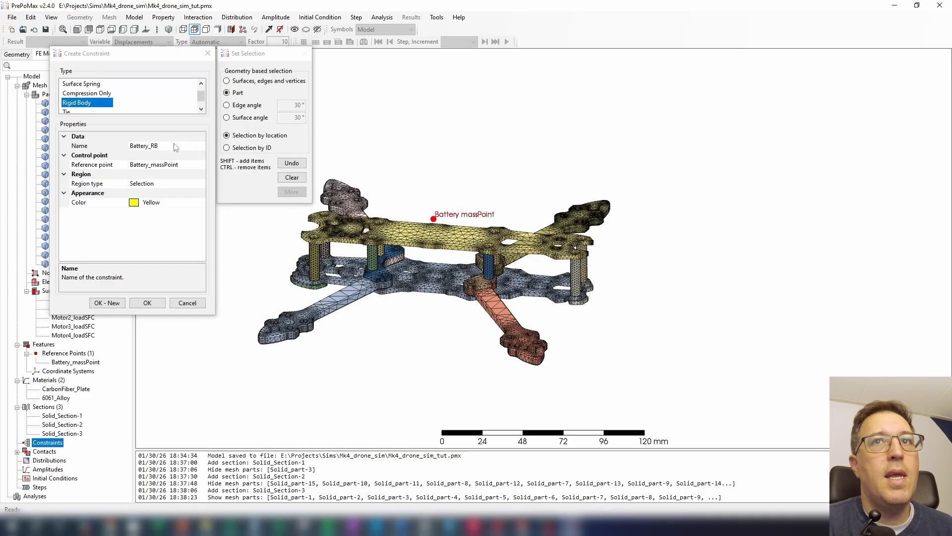
# Step: Pick the top plate's upper surface as the rigid body's region and create the constraint
pyautogui.scroll(3, 459, 237)
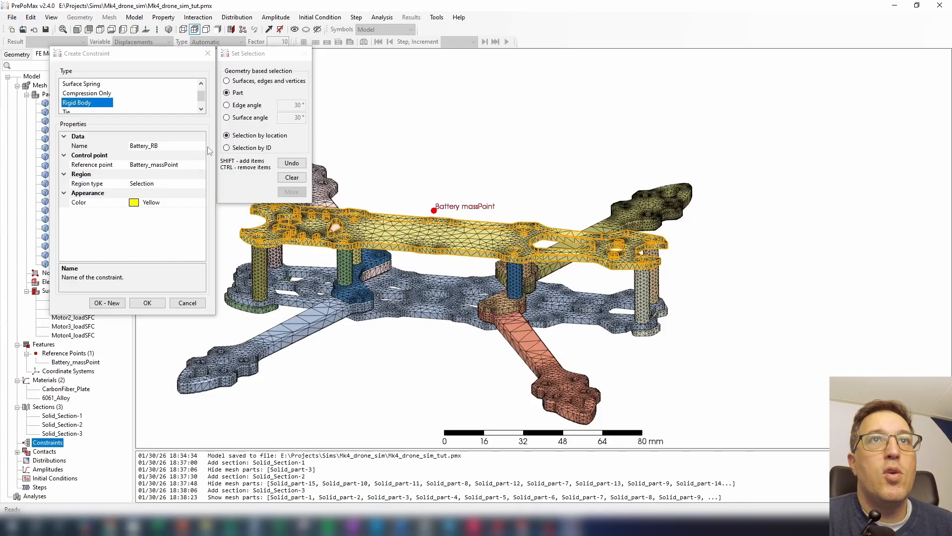
pyautogui.click(236, 82)
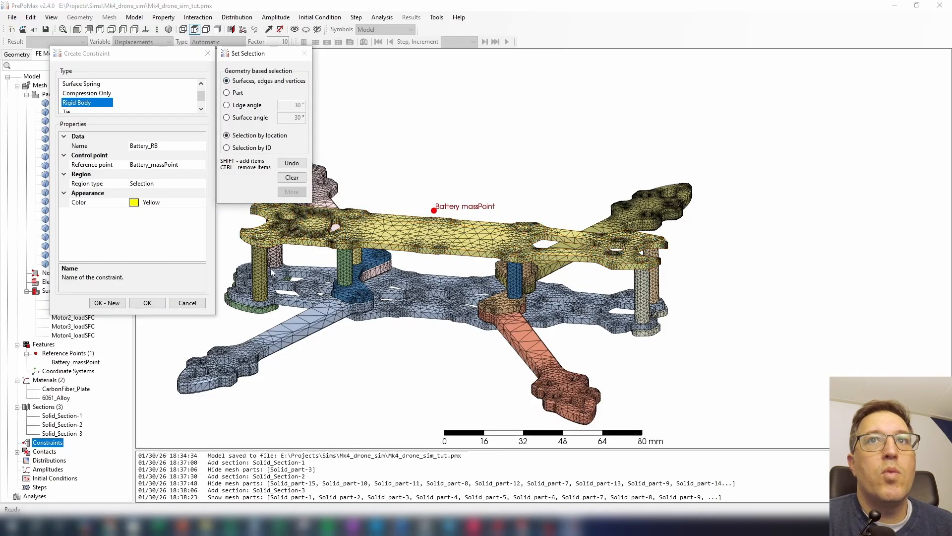
pyautogui.click(402, 229)
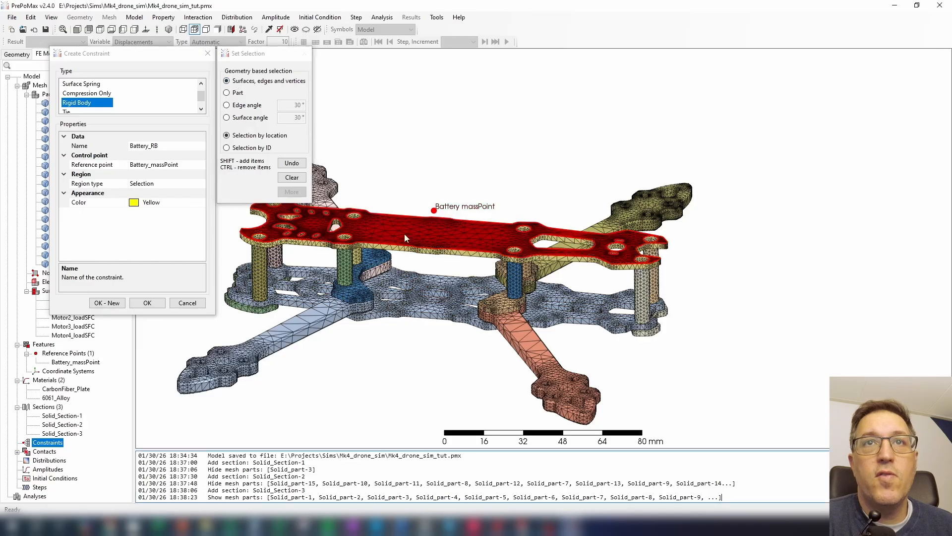
pyautogui.moveTo(414, 312); pyautogui.dragTo(415, 287, button='middle')
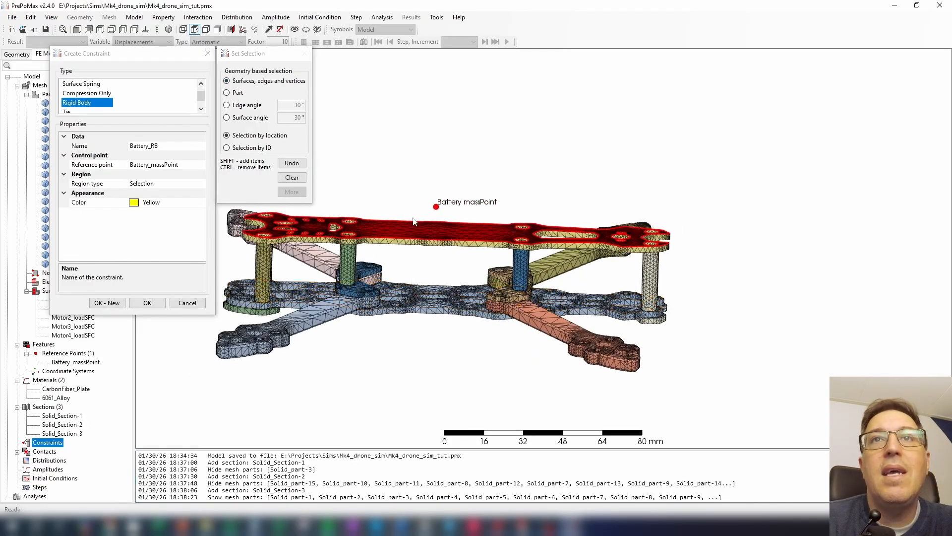
pyautogui.scroll(5, 427, 218)
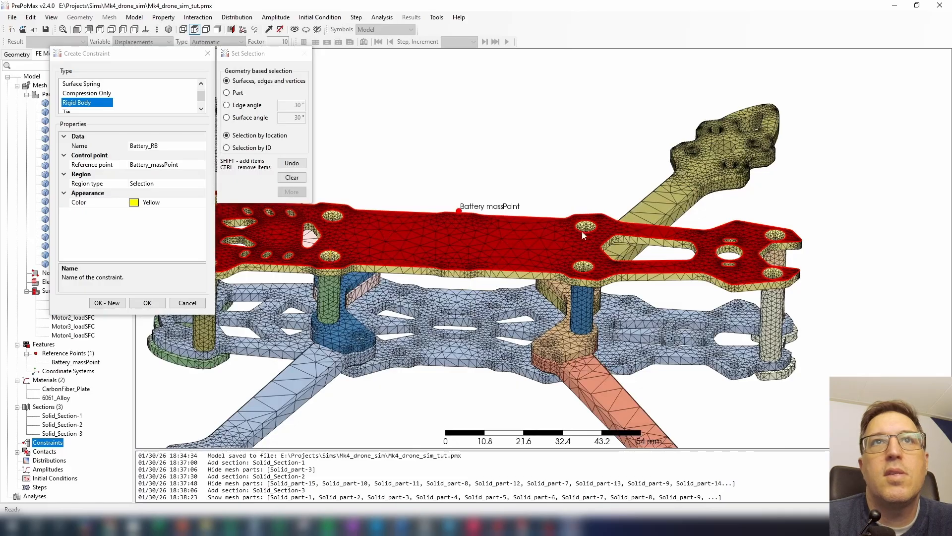
pyautogui.click(567, 227)
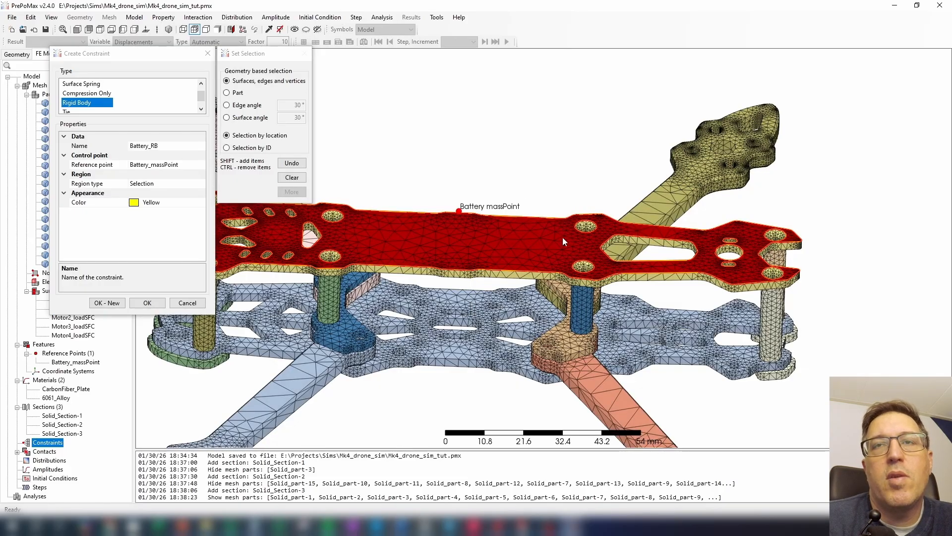
pyautogui.scroll(-1, 562, 245)
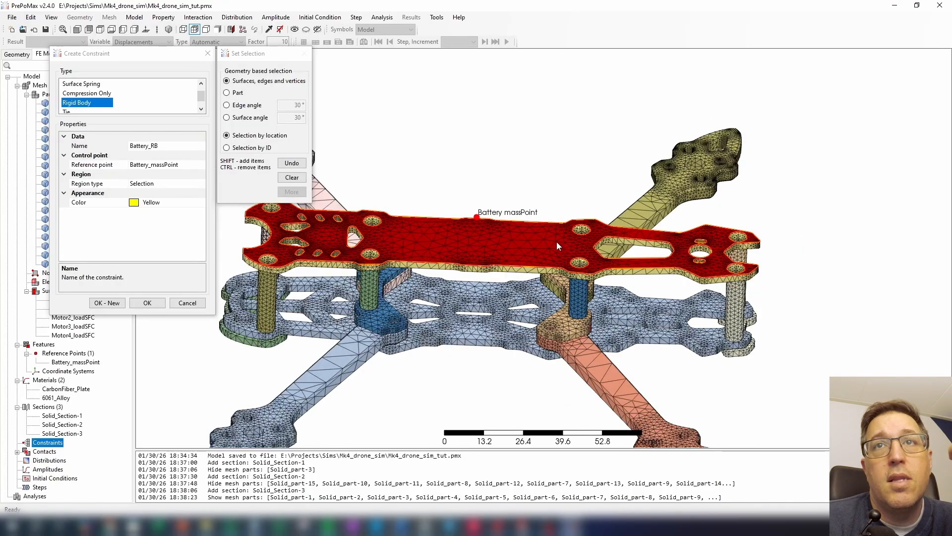
pyautogui.moveTo(481, 222); pyautogui.dragTo(478, 198, button='middle')
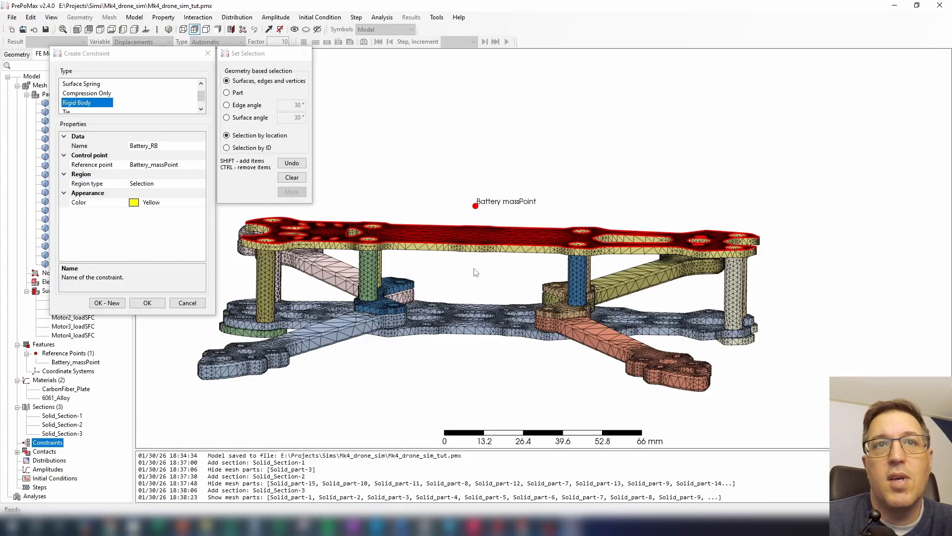
pyautogui.click(145, 303)
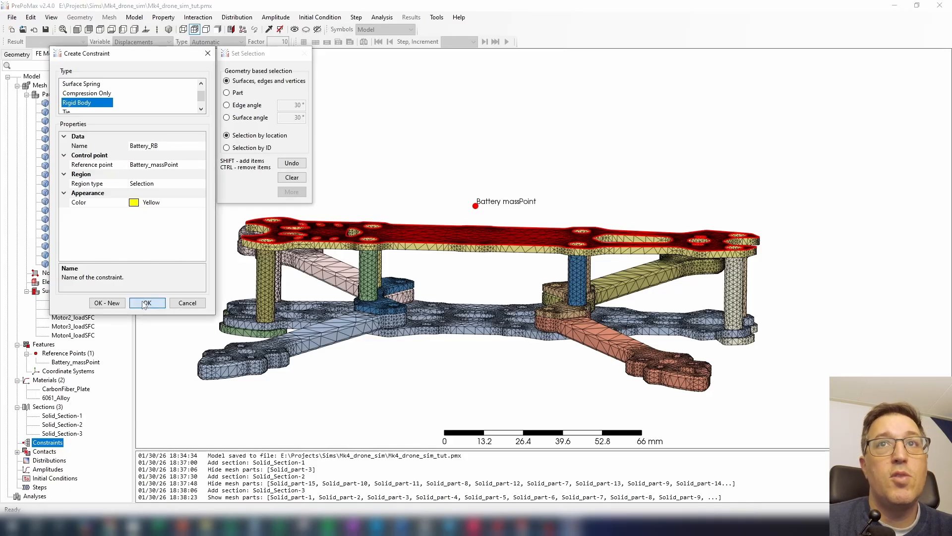
pyautogui.moveTo(485, 280); pyautogui.dragTo(452, 289)
pyautogui.click(50, 442)
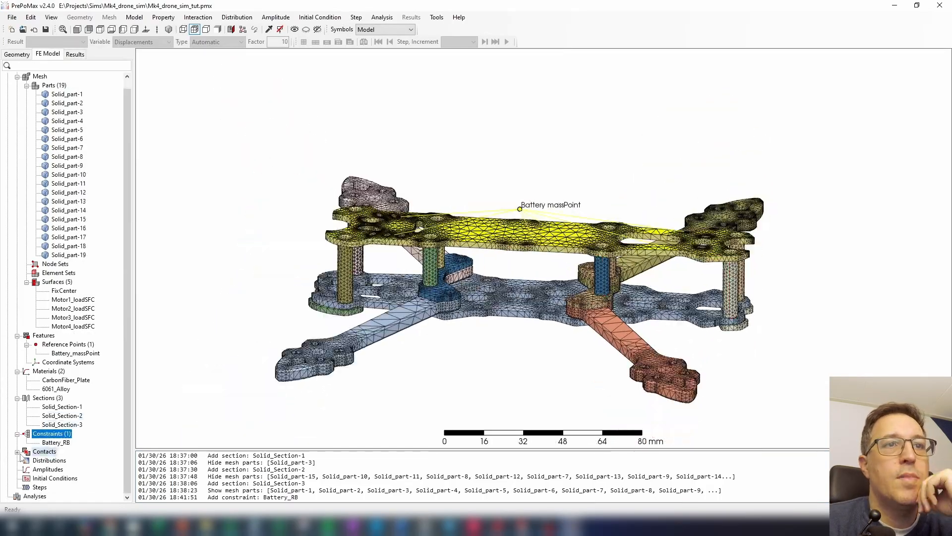
# Step: Create a surface interaction named Surface_Interaction-1 containing a Surface Behavior model of the Hard type
pyautogui.click(16, 451)
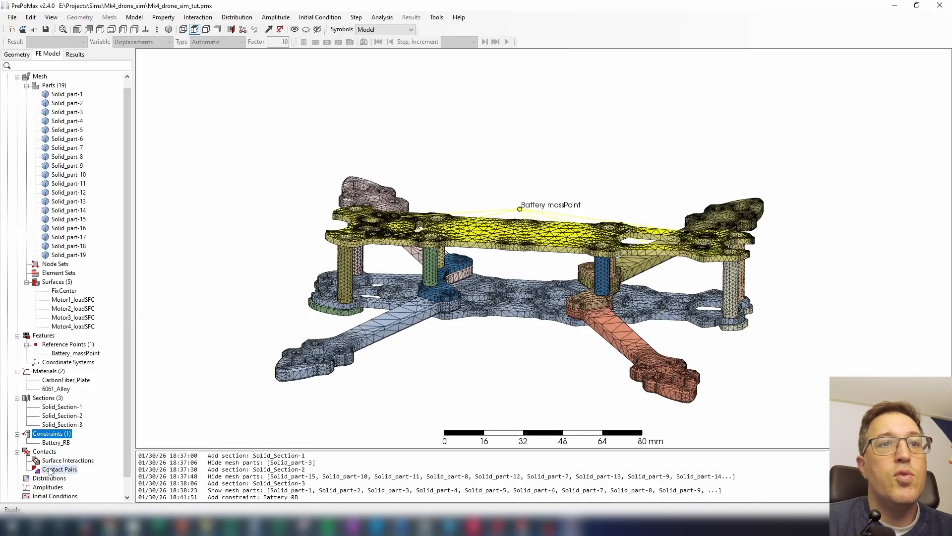
pyautogui.rightClick(50, 470)
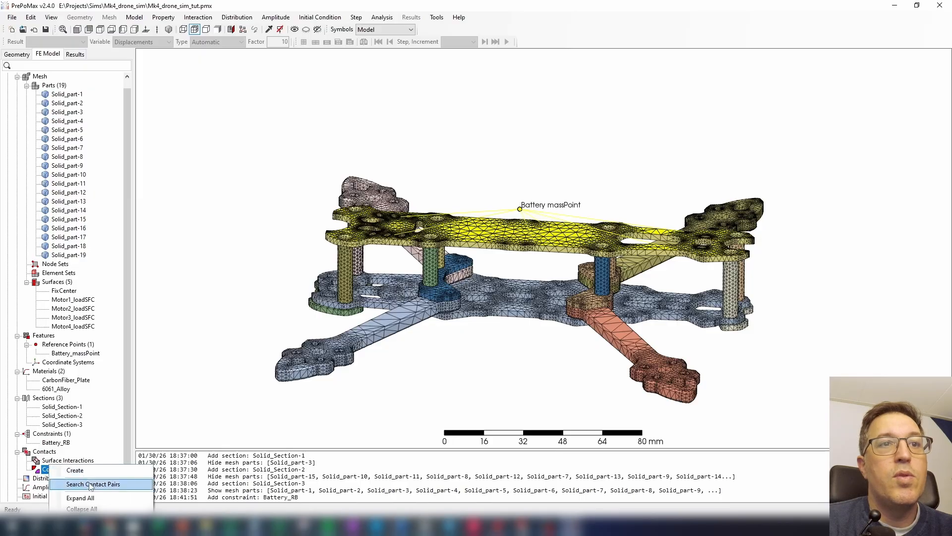
pyautogui.click(64, 461)
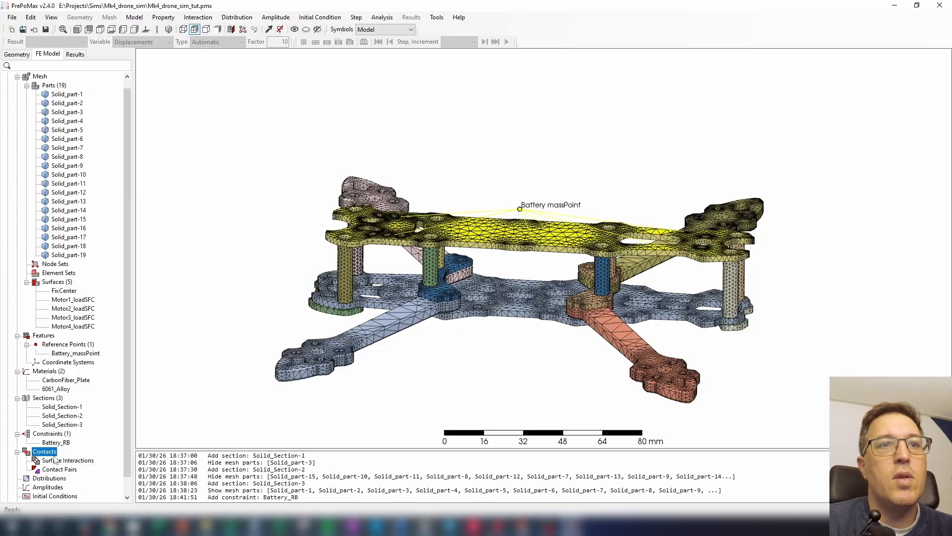
pyautogui.rightClick(69, 463)
pyautogui.click(99, 467)
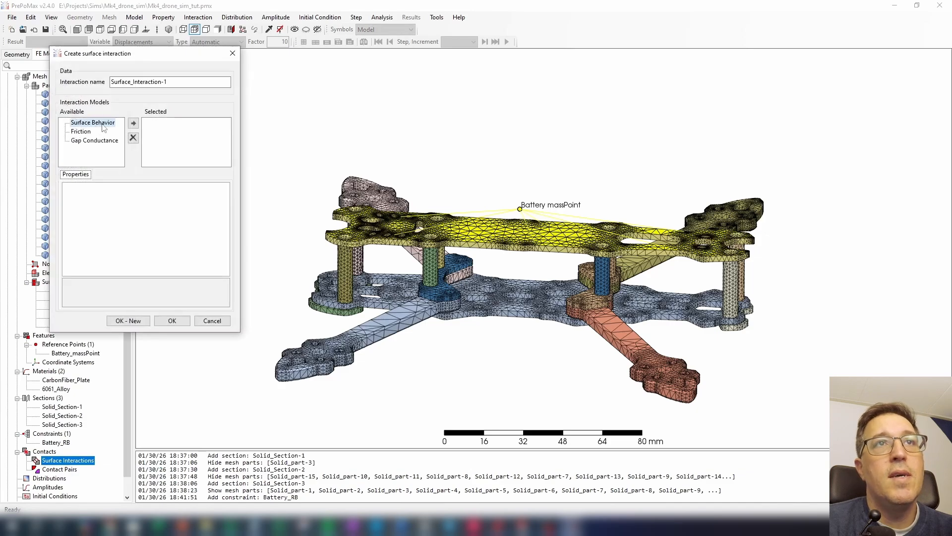
pyautogui.doubleClick(103, 127)
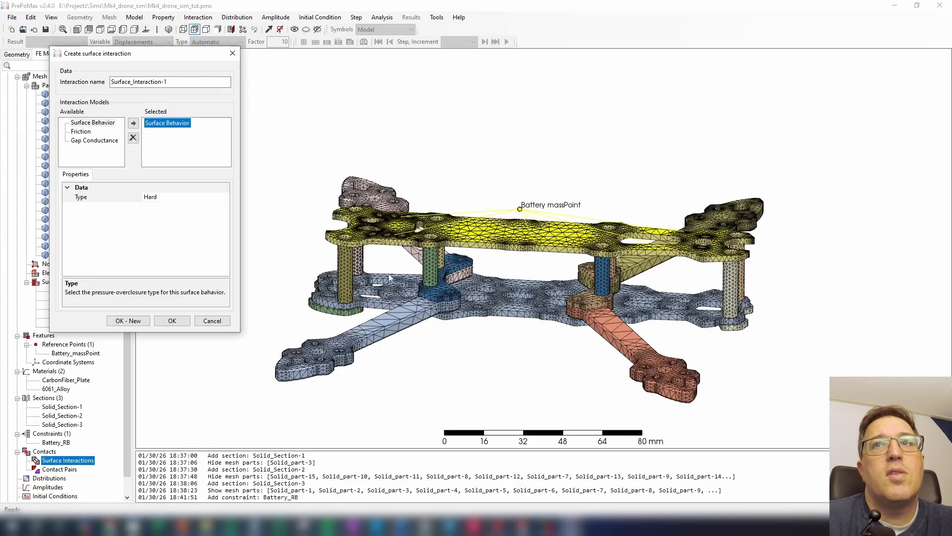
pyautogui.click(163, 197)
pyautogui.click(225, 197)
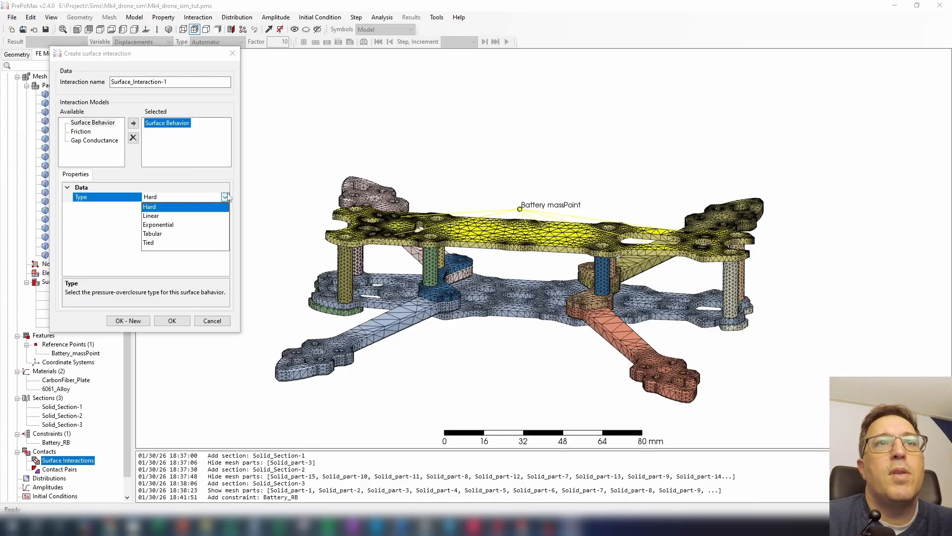
pyautogui.click(106, 225)
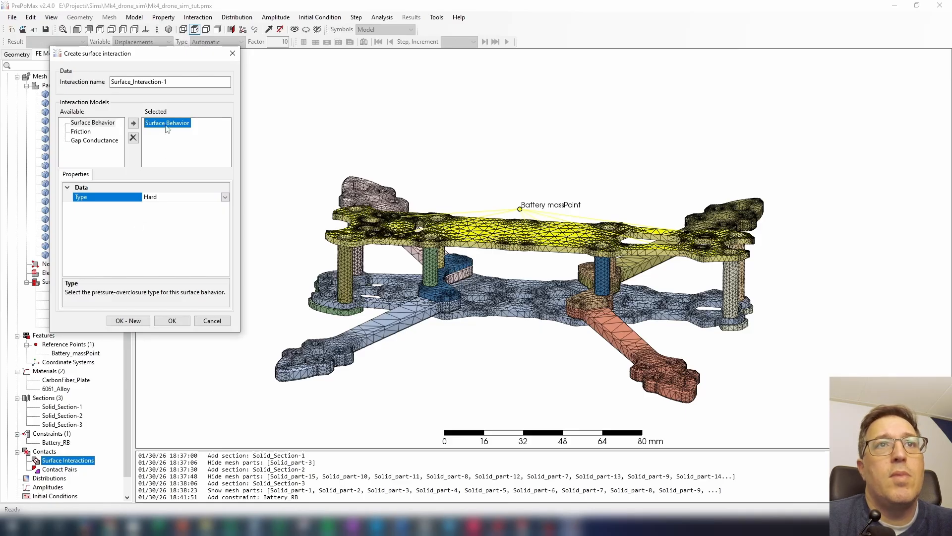
pyautogui.click(225, 198)
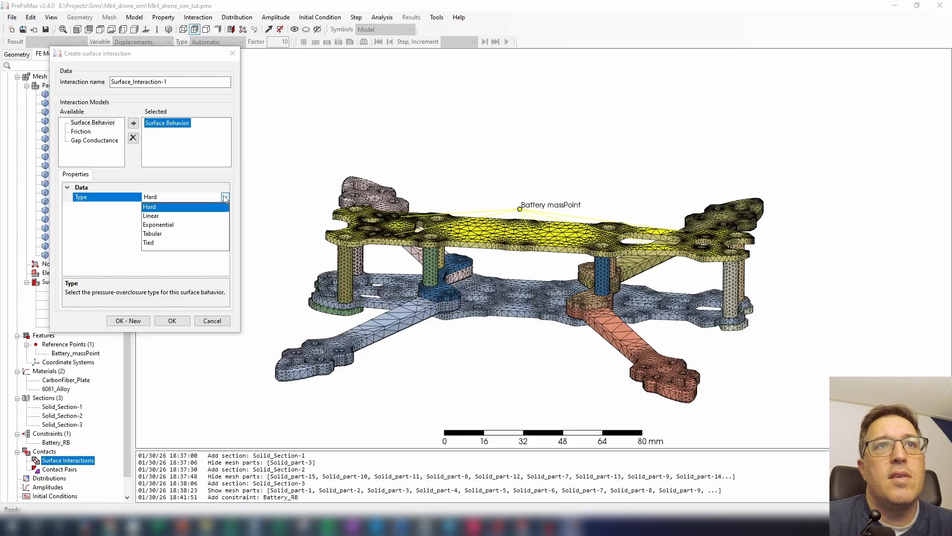
pyautogui.click(170, 209)
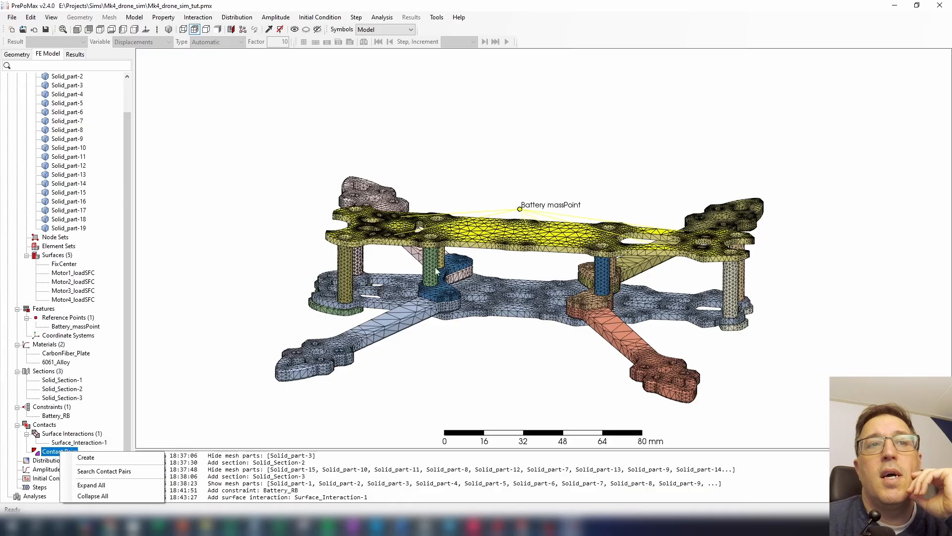
# Step: Search for contact pairs of type Tie with a distance of 0.01 mm and an angle of 35°, grouped by parts
pyautogui.click(104, 471)
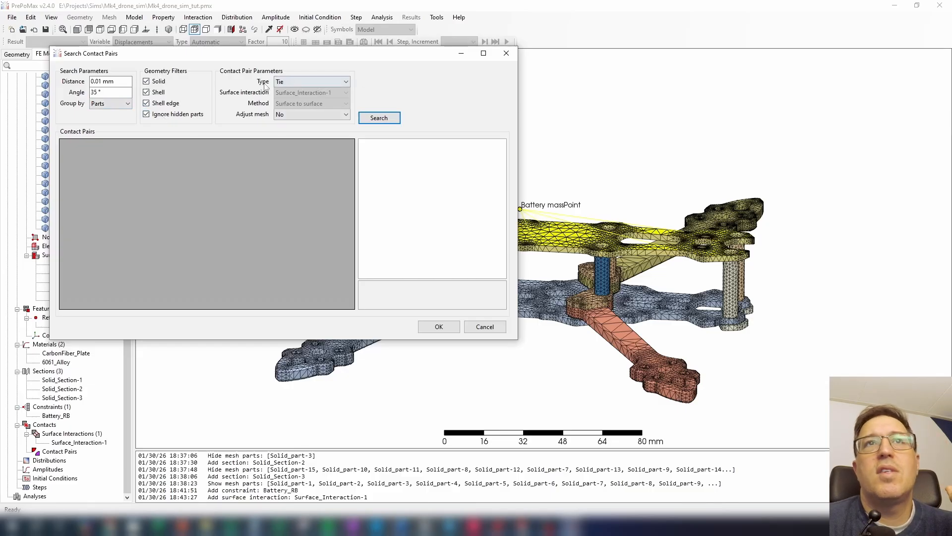
pyautogui.click(326, 82)
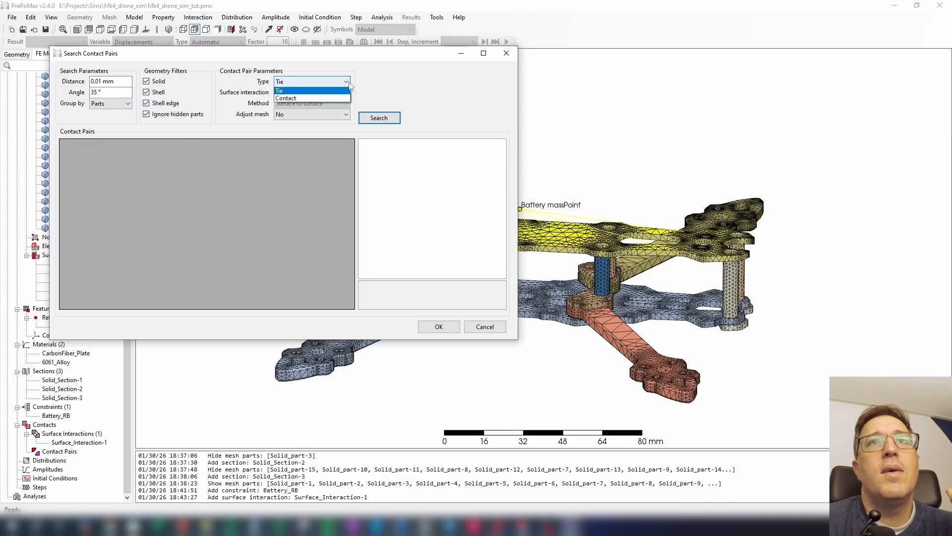
pyautogui.click(320, 84)
pyautogui.click(317, 82)
pyautogui.click(305, 99)
pyautogui.click(312, 84)
pyautogui.click(312, 92)
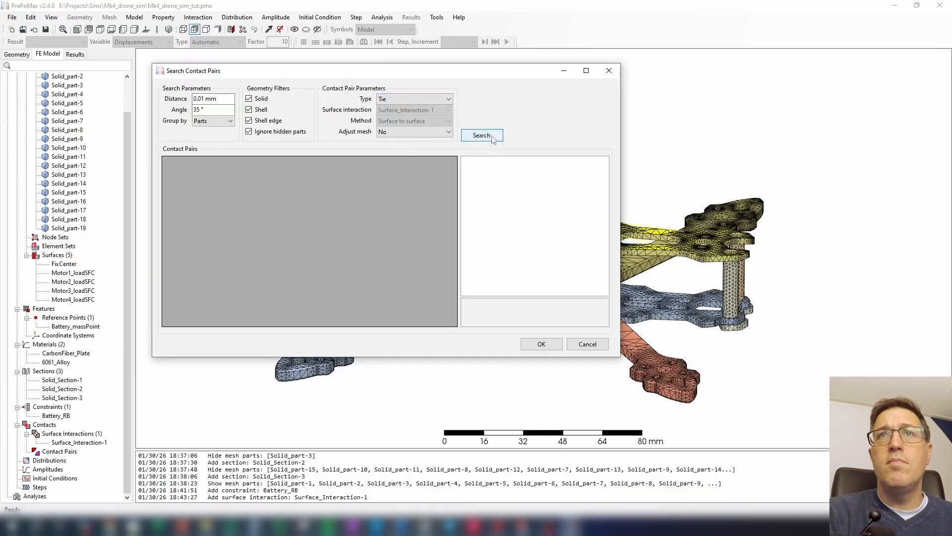
pyautogui.click(482, 135)
pyautogui.moveTo(441, 77); pyautogui.dragTo(307, 87)
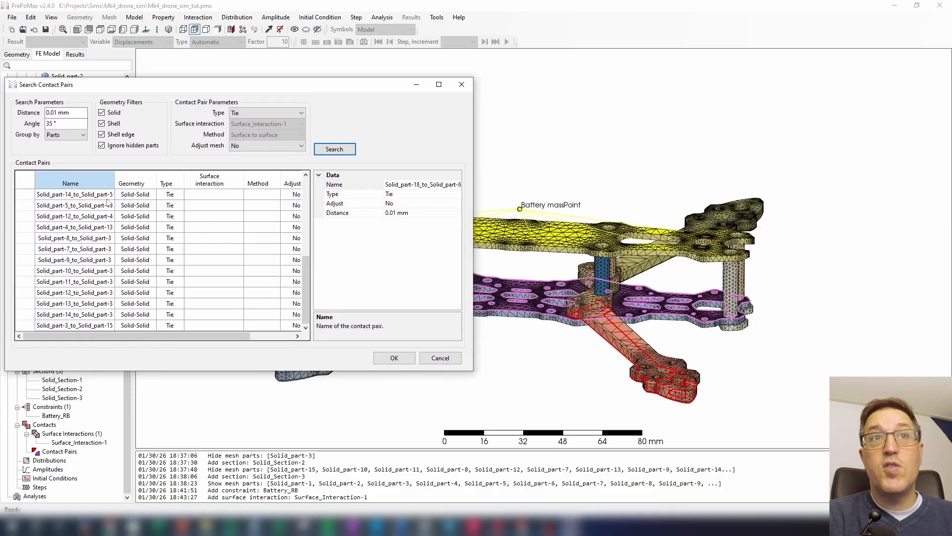
# Step: Examine the found tie pairs one by one, from Solid_part-14_to_Solid_part-5 down to Solid_part-3_to_Solid_part-15
pyautogui.click(107, 198)
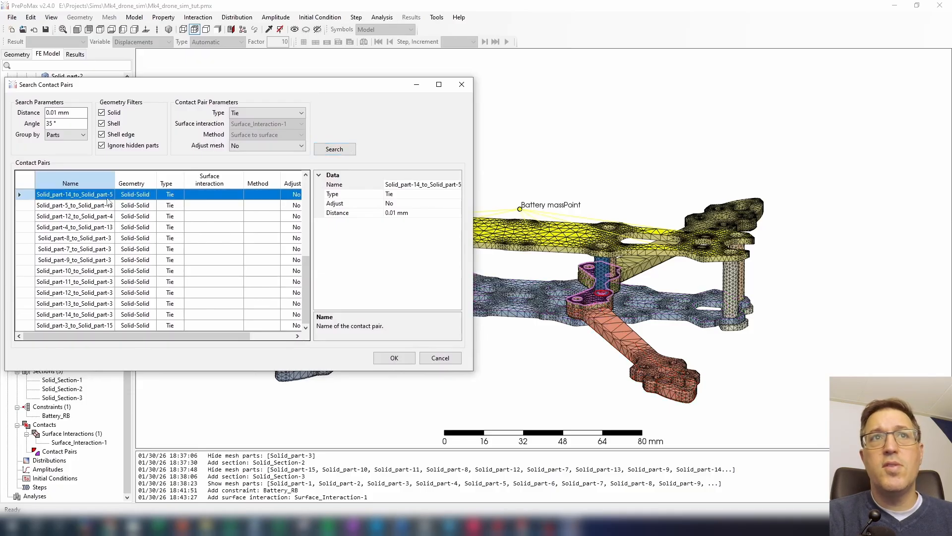
pyautogui.click(104, 208)
pyautogui.click(105, 226)
pyautogui.click(104, 249)
pyautogui.click(105, 271)
pyautogui.click(109, 294)
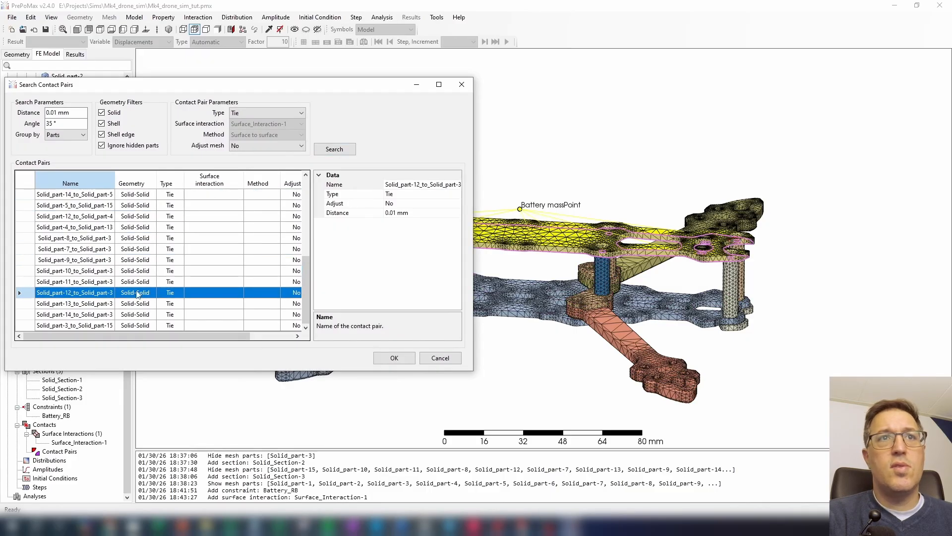
pyautogui.click(86, 305)
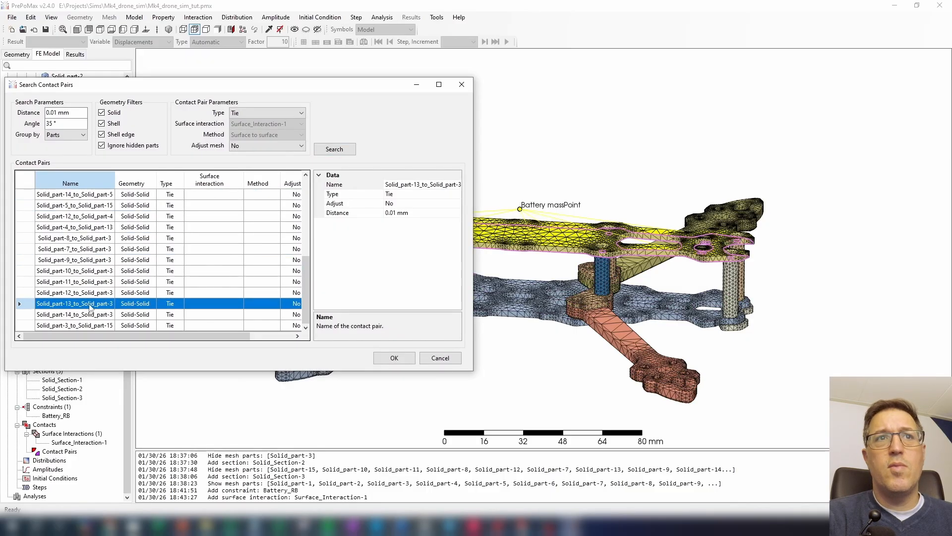
pyautogui.click(90, 316)
pyautogui.click(90, 326)
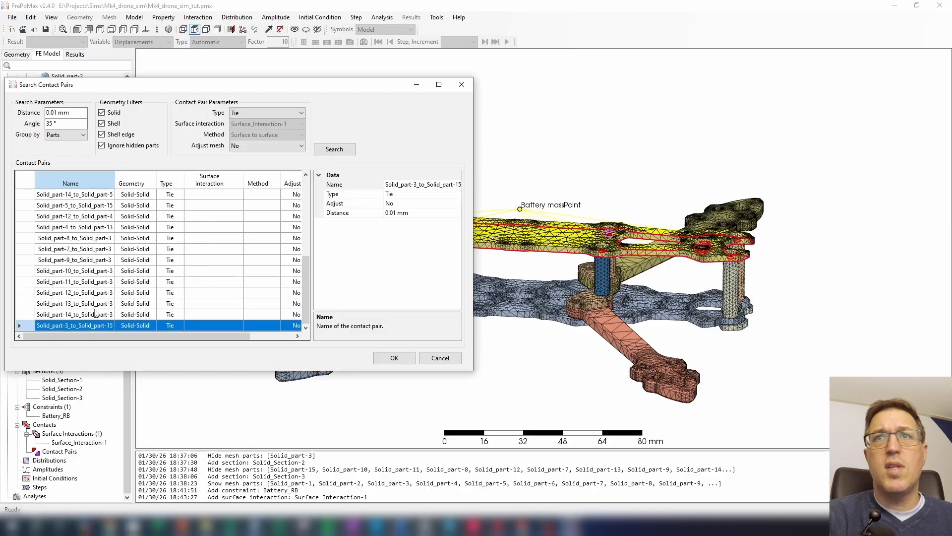
# Step: Inspect the whole tied frame, highlighting Solid_part-1 and the Motor2_loadSFC surface in the model
pyautogui.scroll(-1, 96, 314)
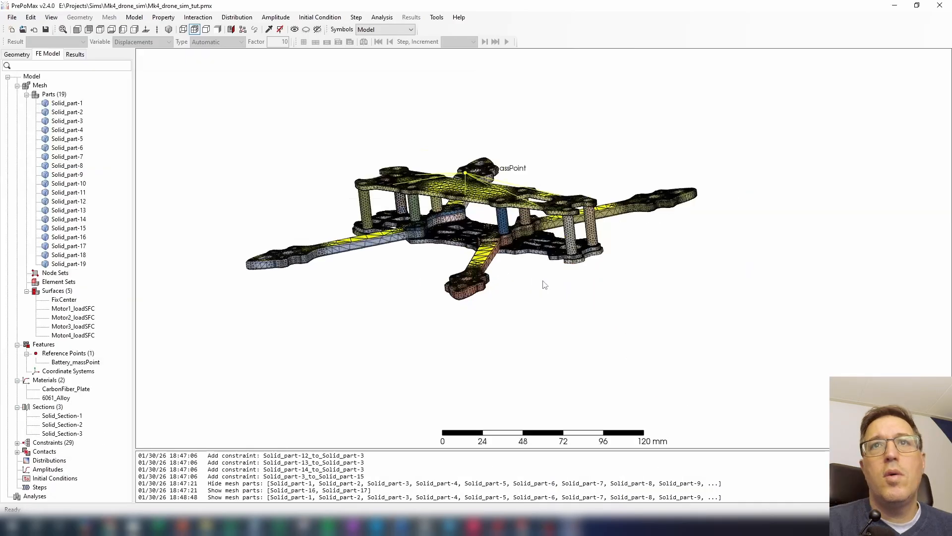
pyautogui.scroll(10, 539, 274)
pyautogui.scroll(-12, 489, 213)
pyautogui.scroll(6, 444, 149)
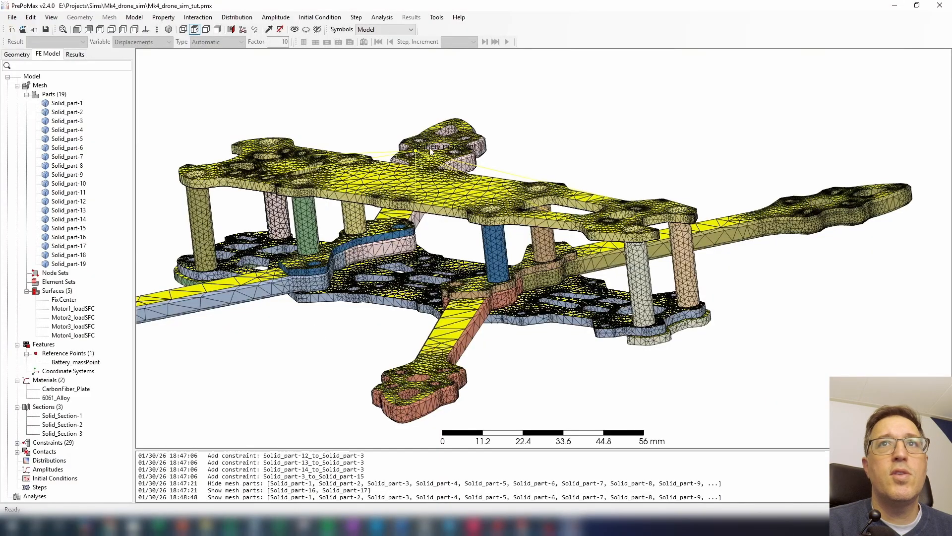
pyautogui.click(55, 103)
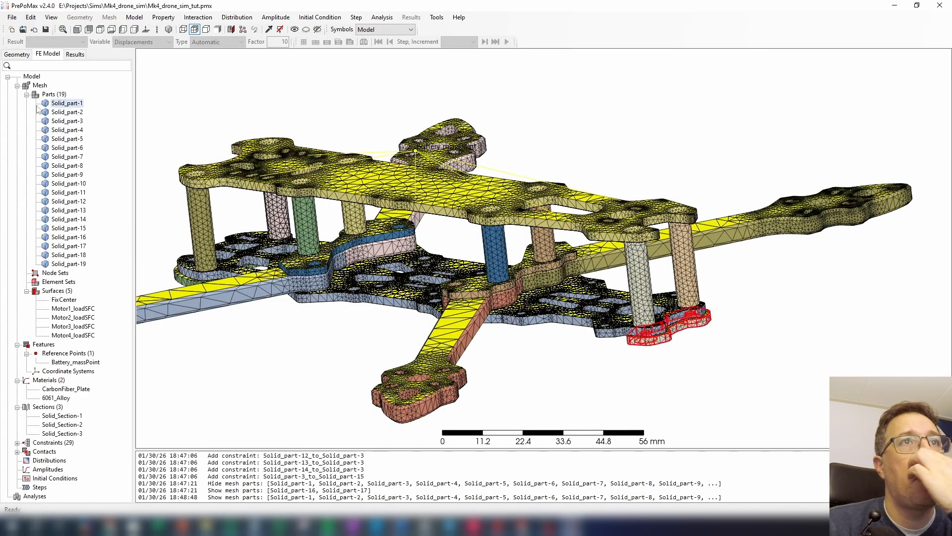
pyautogui.click(72, 318)
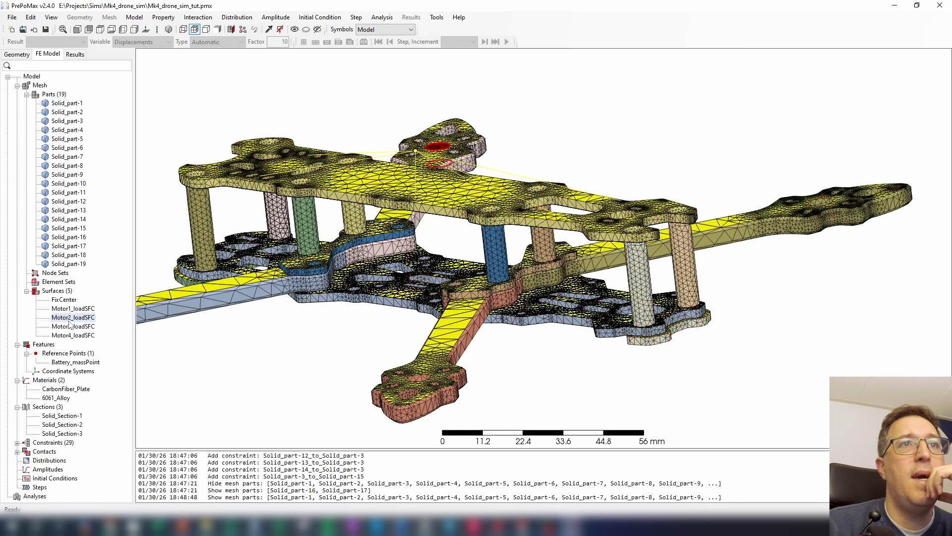
pyautogui.scroll(-3, 441, 326)
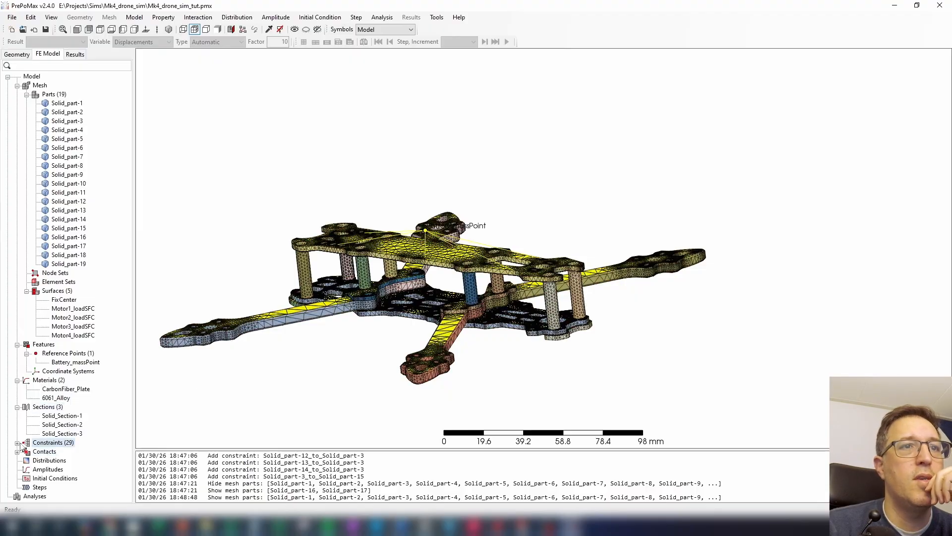
# Step: Create a static analysis step named Step-1 with the Pardiso solver, Nlgeom off and default incrementation
pyautogui.rightClick(36, 488)
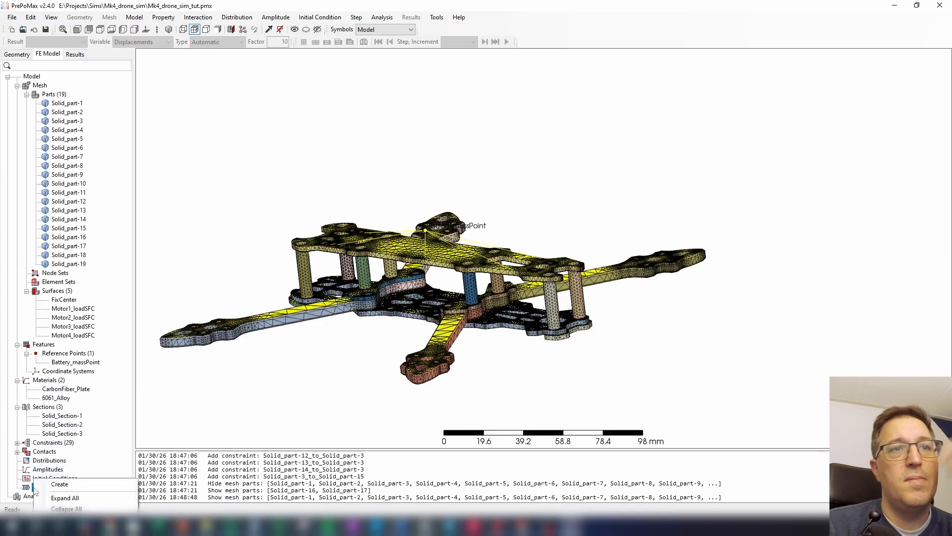
pyautogui.click(60, 485)
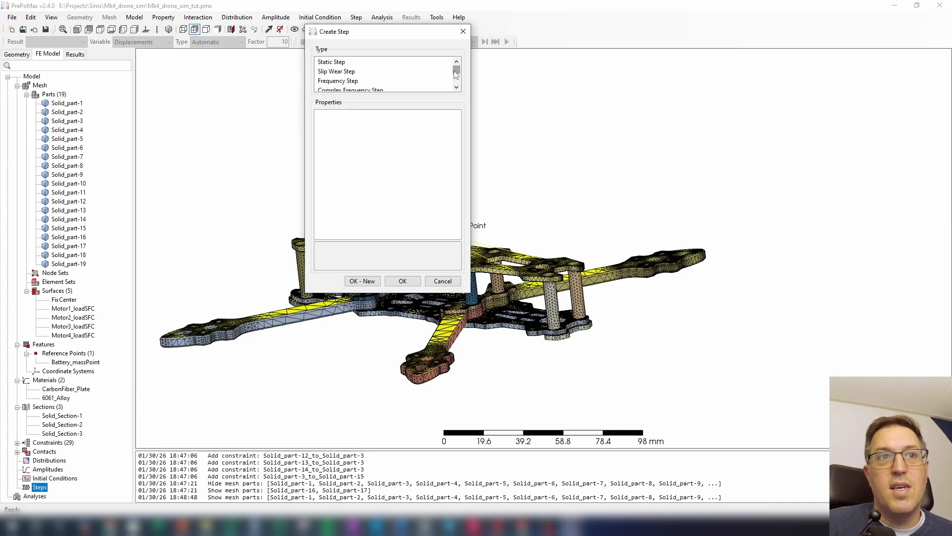
pyautogui.click(426, 64)
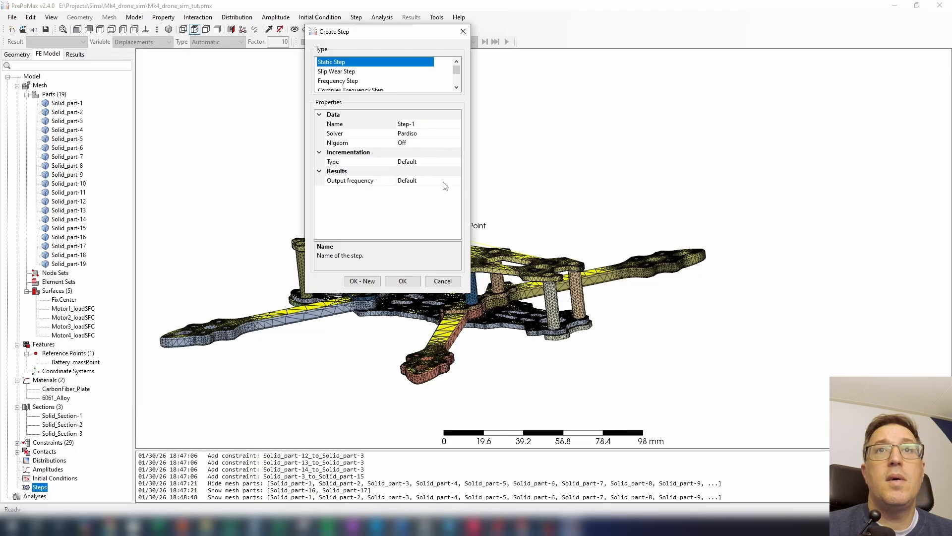
pyautogui.click(402, 281)
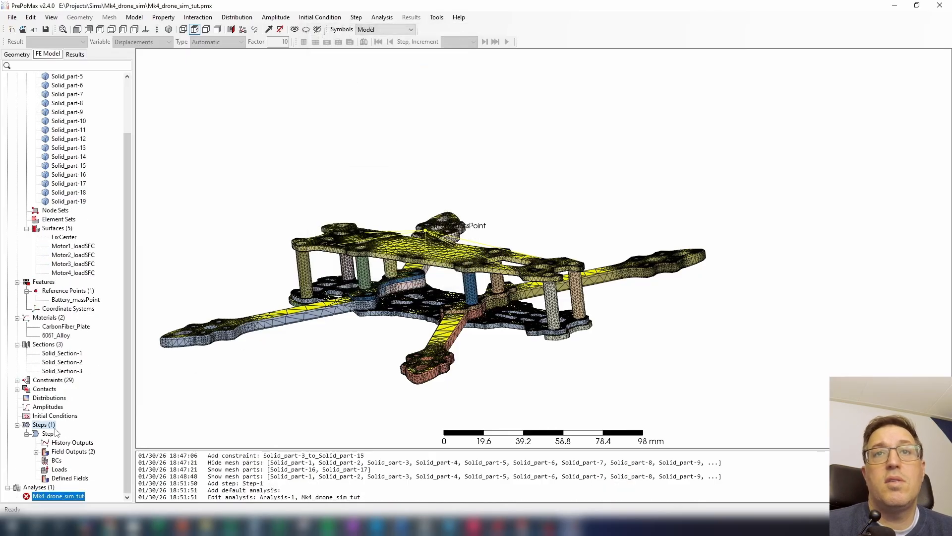
# Step: Add a Fixed boundary condition to Step-1, applied to the named surface FixCenter
pyautogui.rightClick(56, 462)
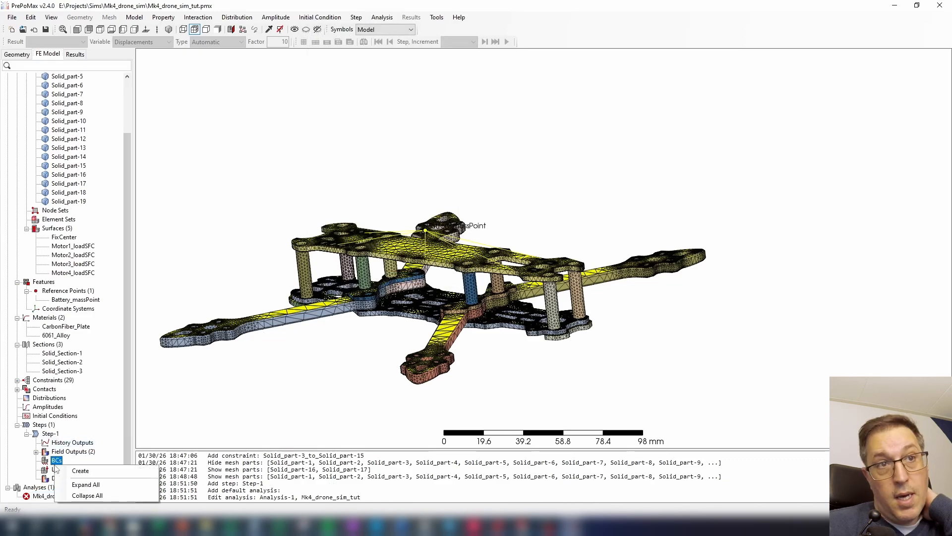
pyautogui.click(80, 471)
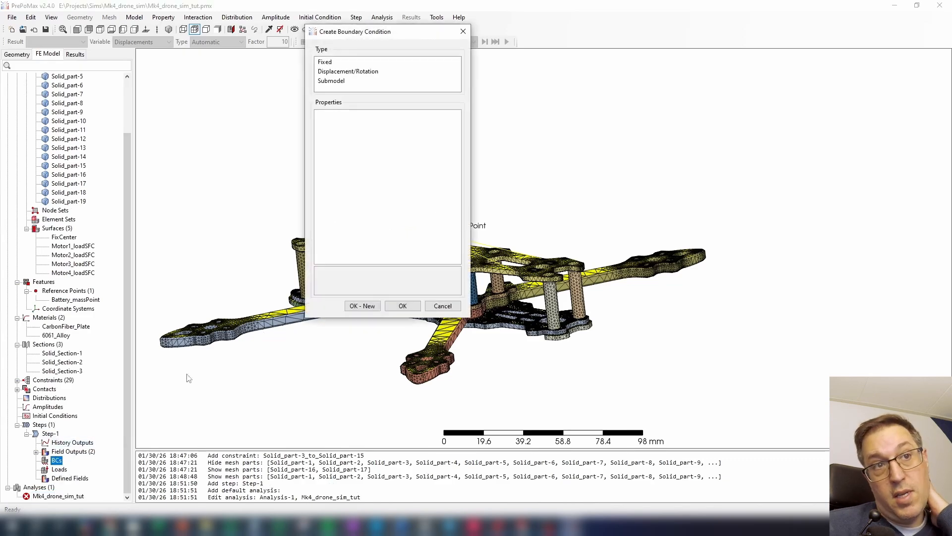
pyautogui.click(338, 63)
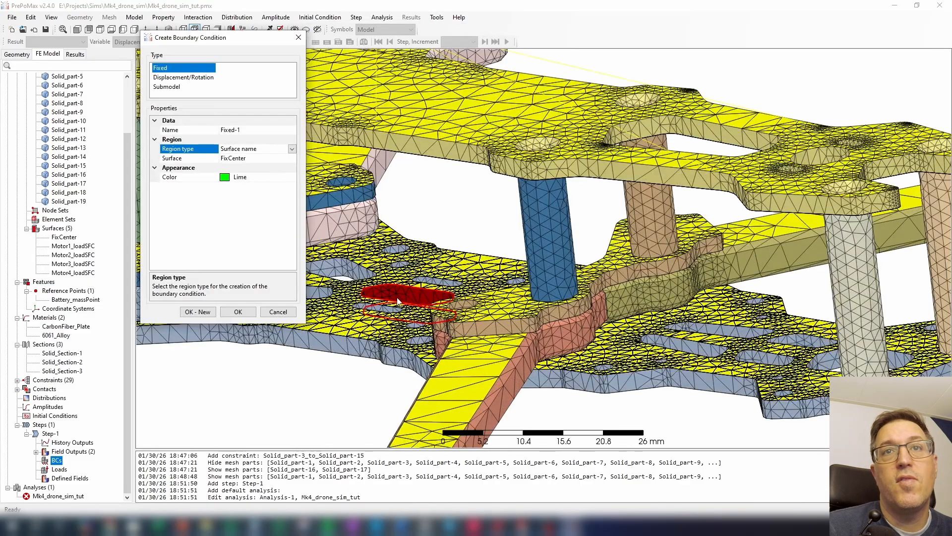
pyautogui.click(189, 78)
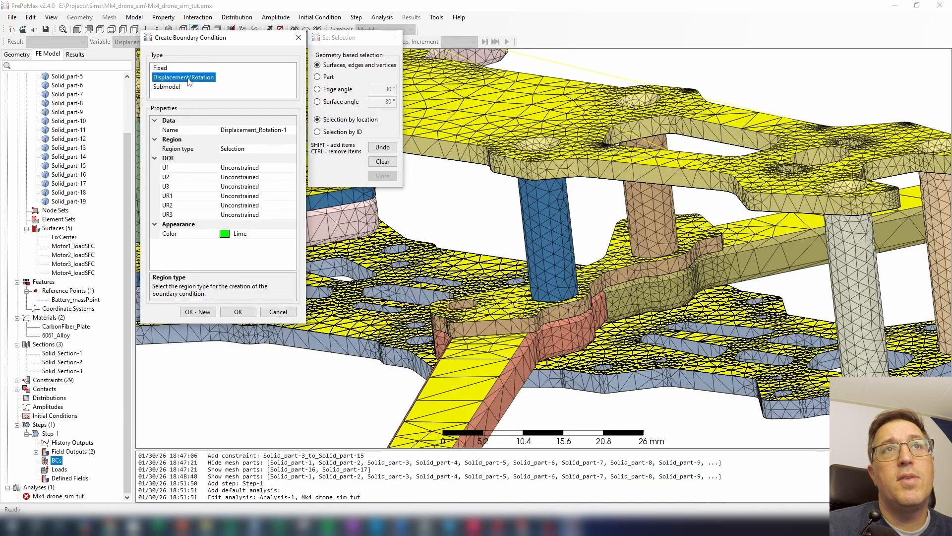
pyautogui.click(162, 67)
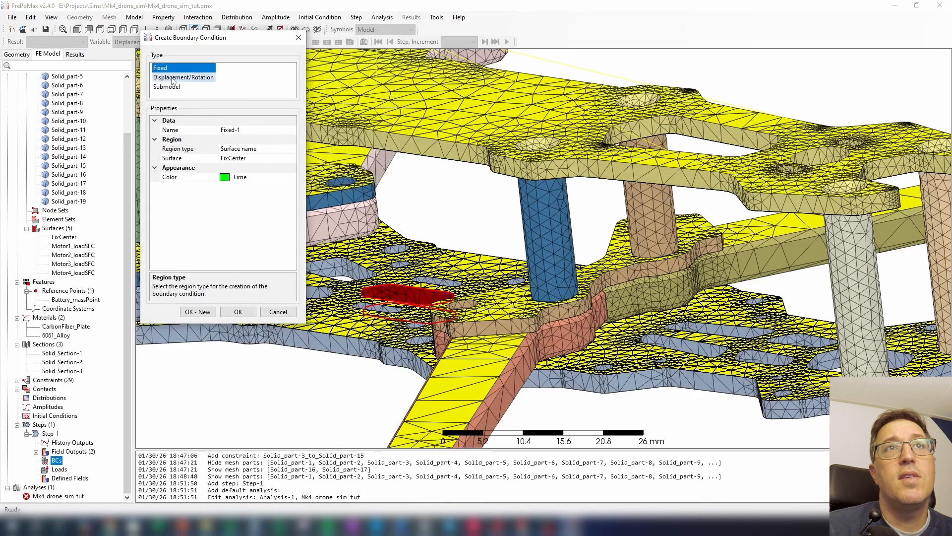
pyautogui.click(162, 76)
pyautogui.click(161, 71)
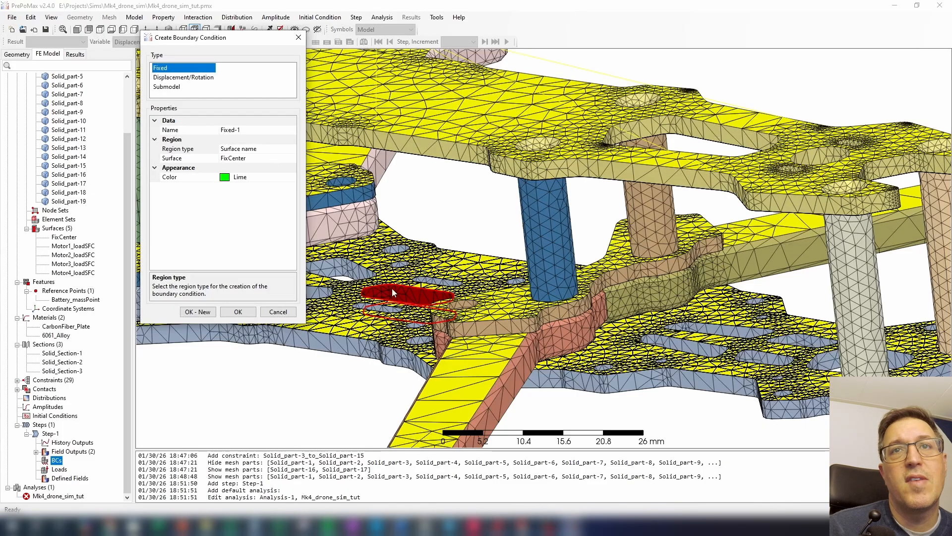
pyautogui.click(183, 76)
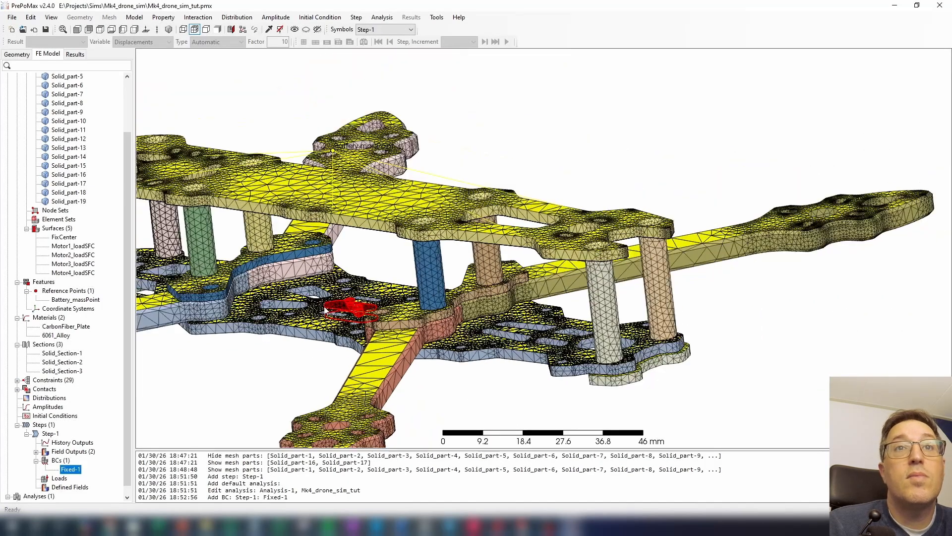
# Step: Inspect the fixed region at the centre of the bottom plate, up close and within the whole frame
pyautogui.scroll(2, 285, 315)
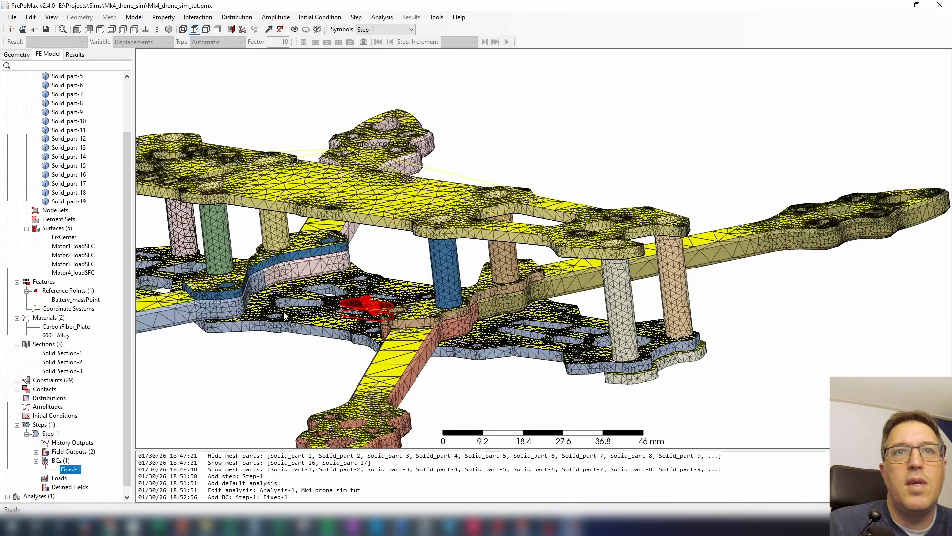
pyautogui.keyDown('shift'); pyautogui.moveTo(286, 313); pyautogui.dragTo(420, 292, button='middle'); pyautogui.keyUp('shift')
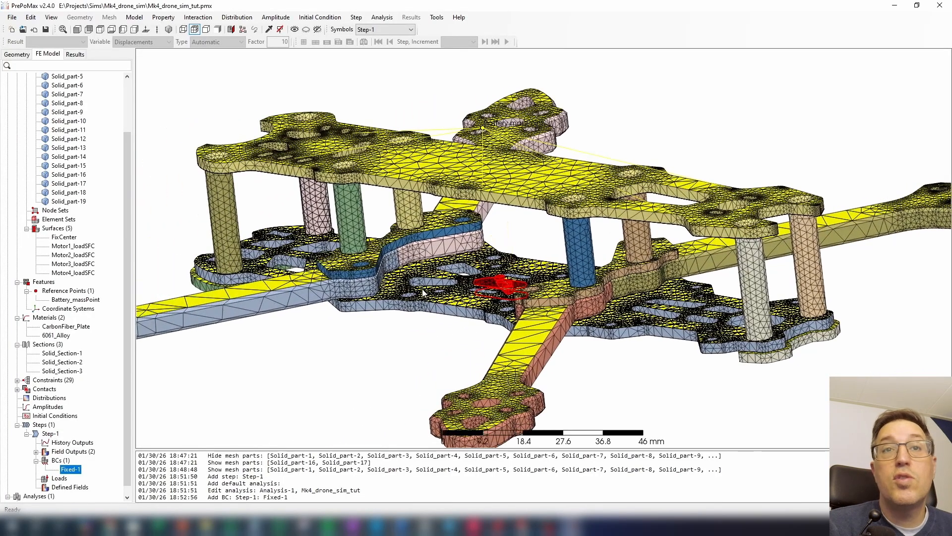
pyautogui.scroll(1, 460, 296)
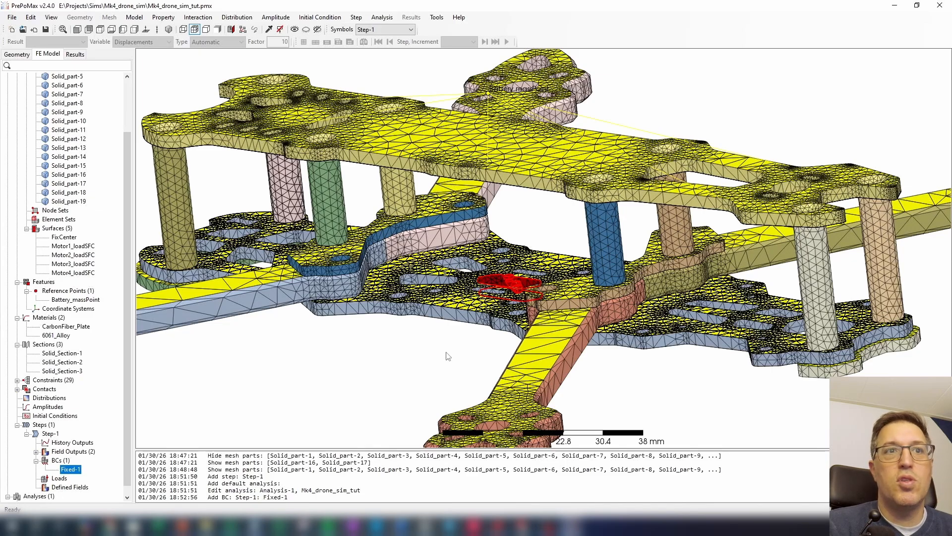
pyautogui.scroll(3, 461, 356)
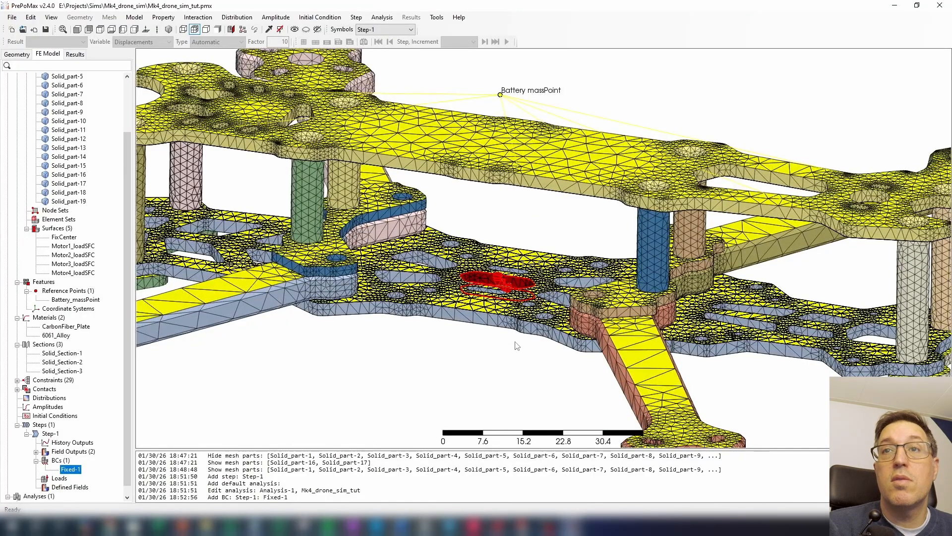
pyautogui.scroll(-2, 445, 353)
pyautogui.scroll(2, 444, 347)
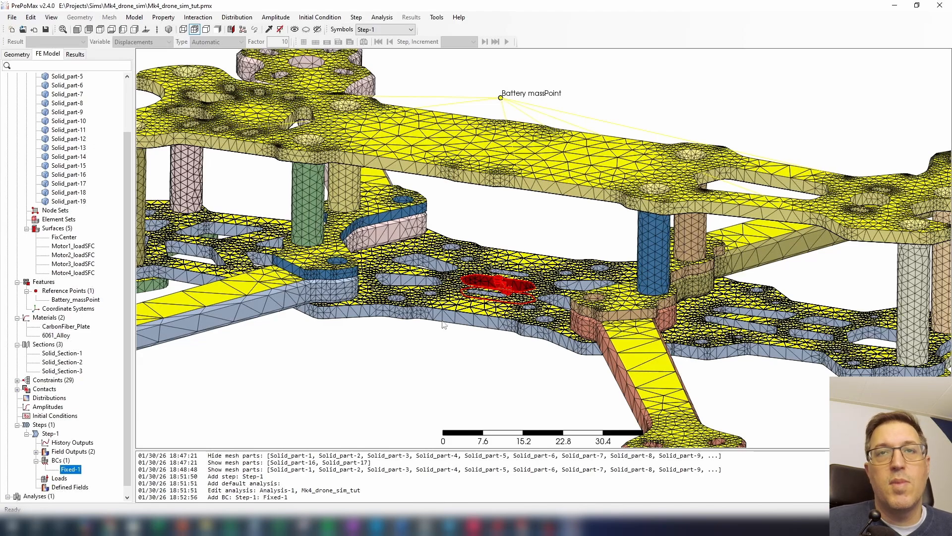
pyautogui.scroll(-3, 486, 327)
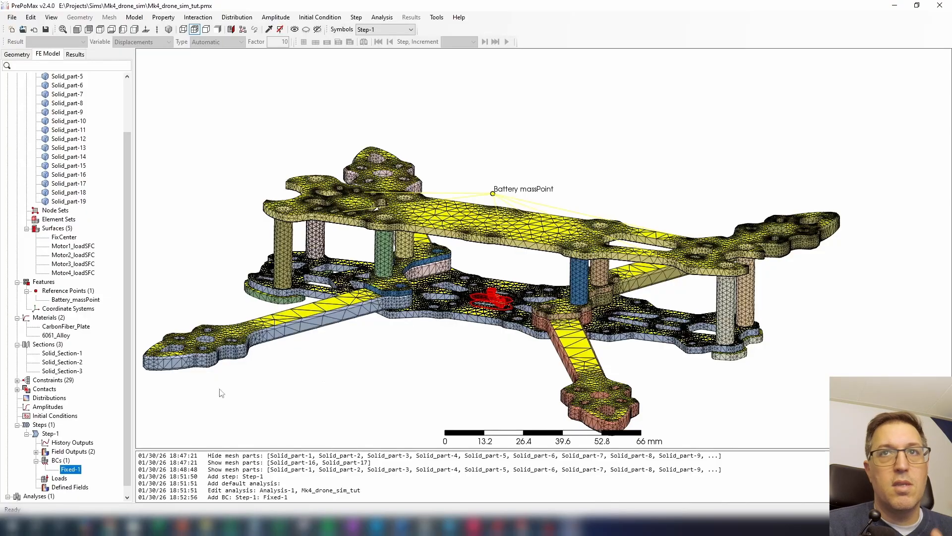
# Step: Start a new load in Step-1 and choose Surface Traction as its type
pyautogui.click(59, 477)
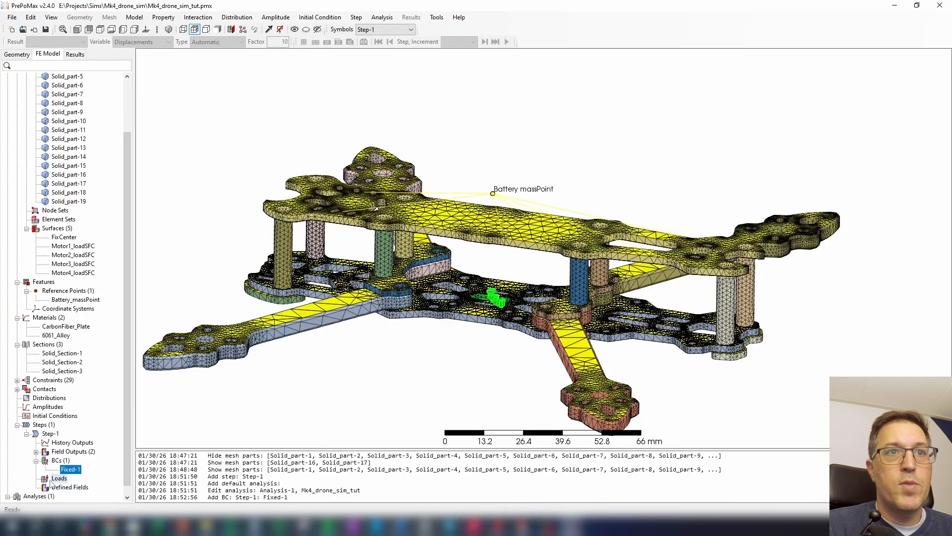
pyautogui.rightClick(59, 478)
pyautogui.click(73, 484)
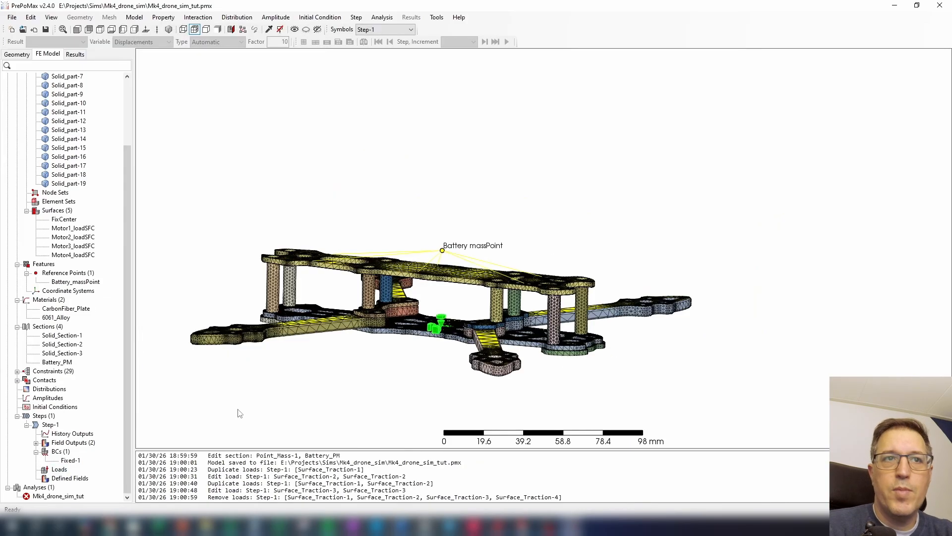
pyautogui.click(59, 469)
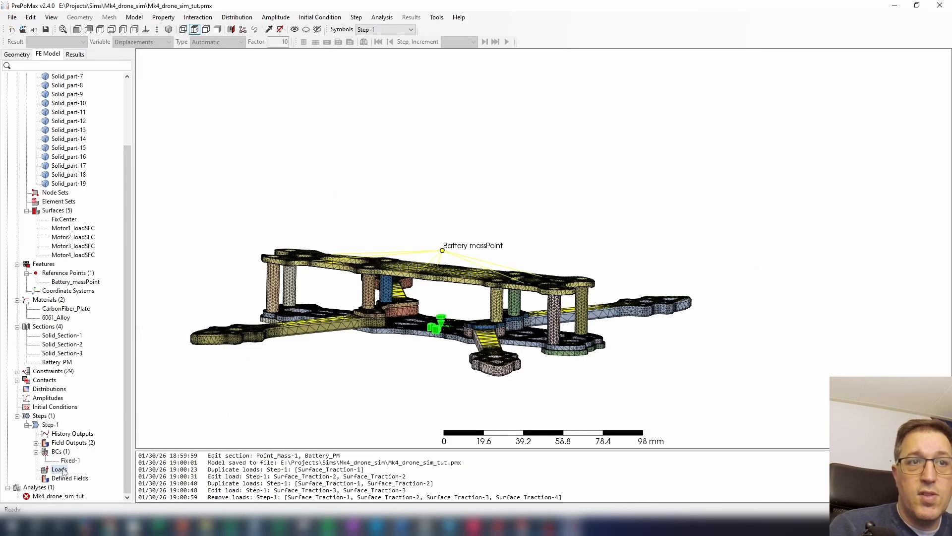
pyautogui.rightClick(62, 469)
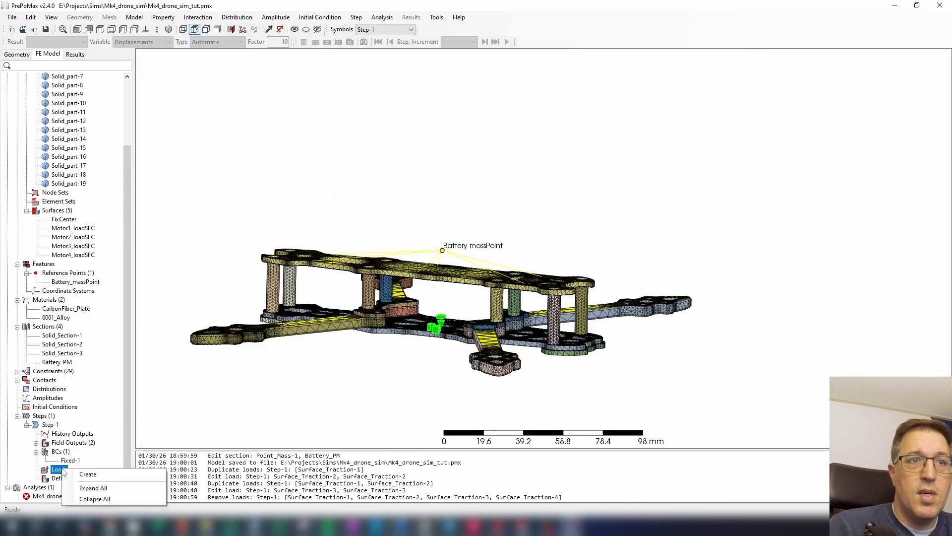
pyautogui.click(88, 475)
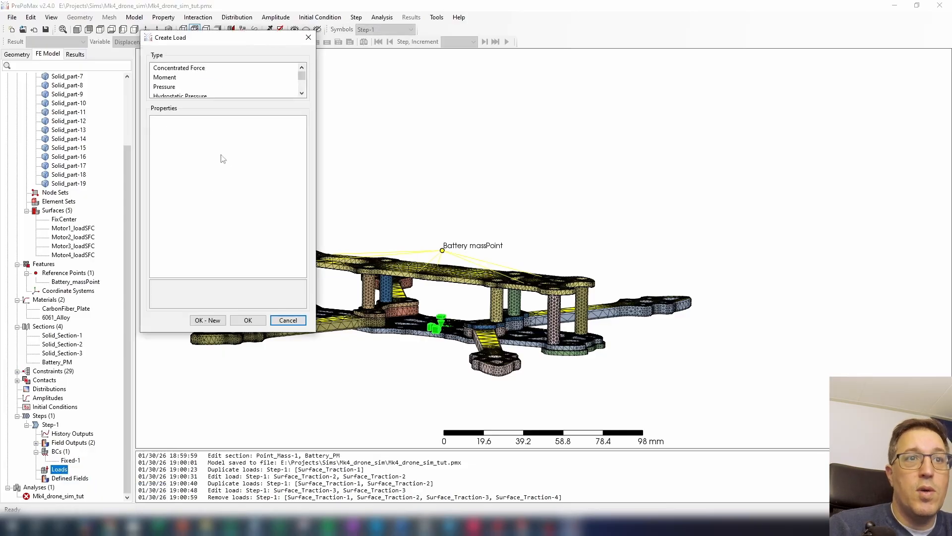
pyautogui.click(183, 70)
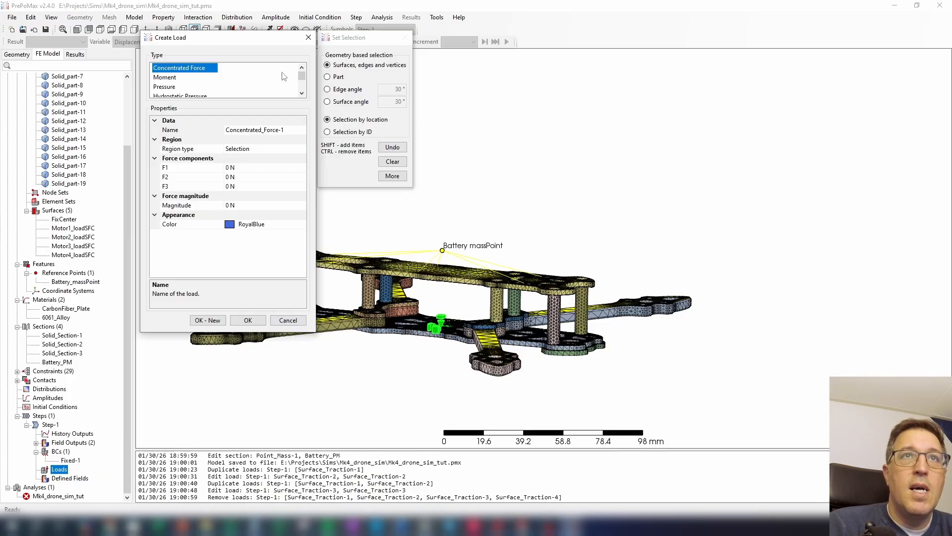
pyautogui.click(304, 93)
pyautogui.click(304, 94)
pyautogui.click(302, 94)
pyautogui.click(202, 87)
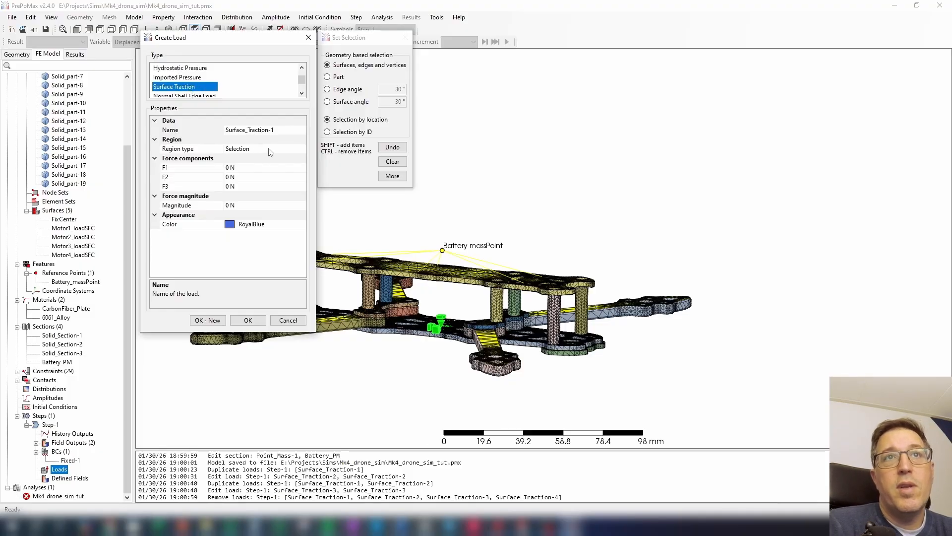
# Step: Assign the surface traction by surface name to Motor1_loadSFC, keeping the model in view beside the load settings
pyautogui.moveTo(247, 38); pyautogui.dragTo(705, 75)
pyautogui.click(734, 181)
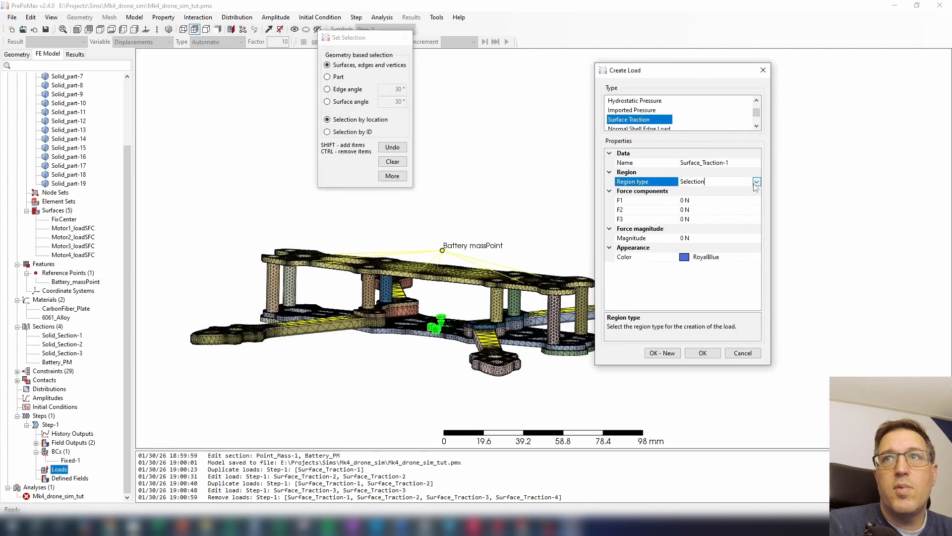
pyautogui.click(756, 182)
pyautogui.click(700, 201)
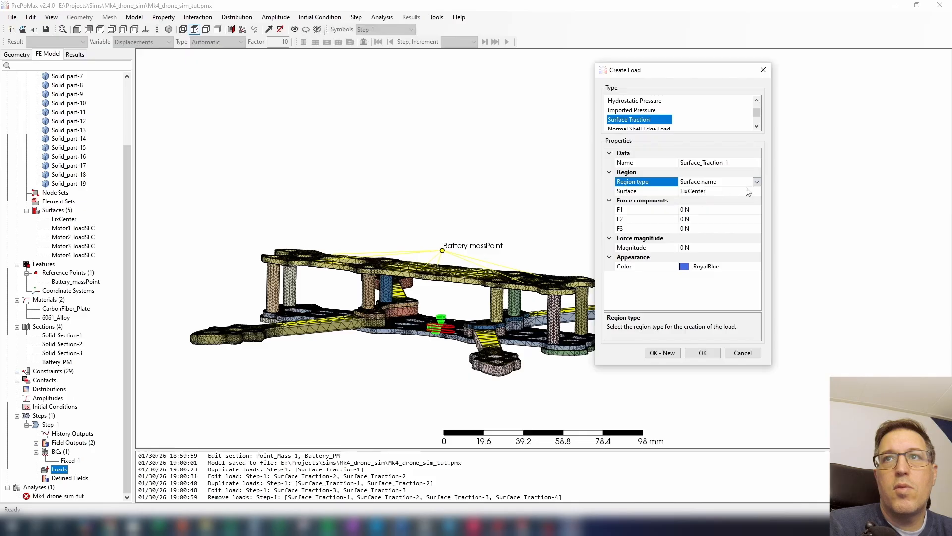
pyautogui.click(740, 191)
pyautogui.click(756, 191)
pyautogui.click(710, 210)
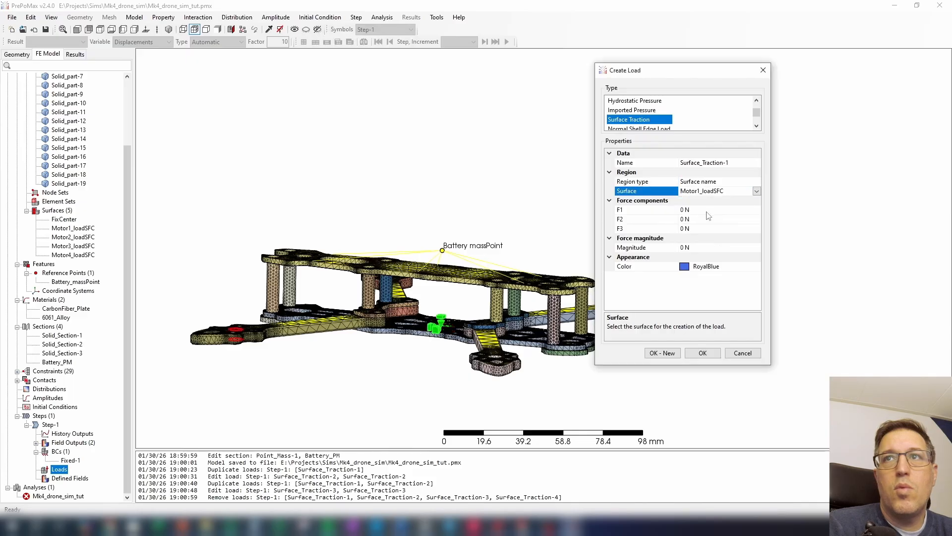
# Step: Set the Motor1_loadSFC traction's F3 force component to -25 N and create the load
pyautogui.scroll(3, 228, 347)
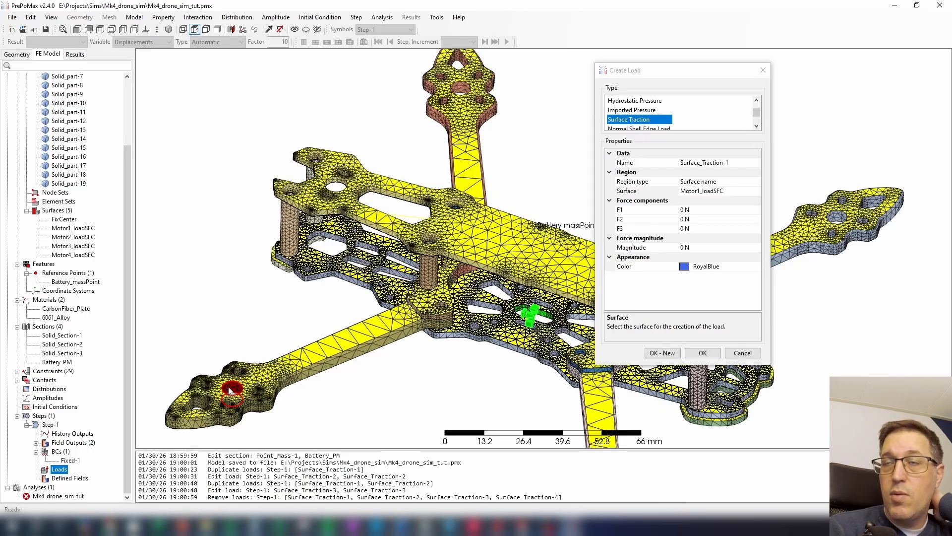
pyautogui.click(697, 229)
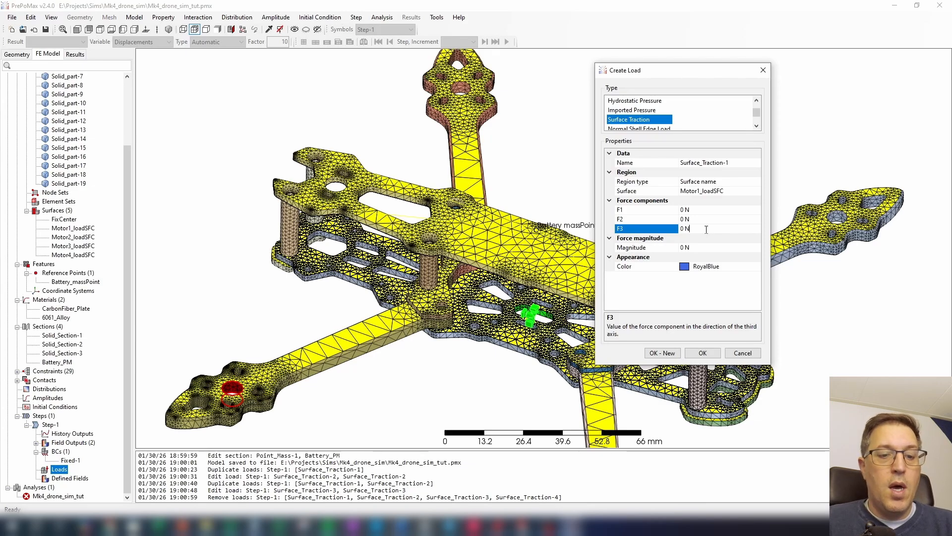
pyautogui.press('BackSpace')
pyautogui.write('-100')
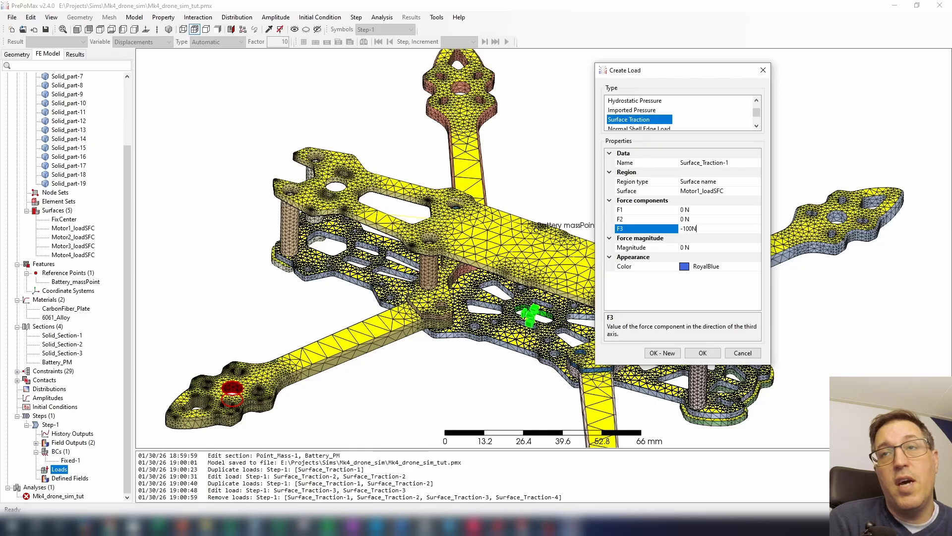
pyautogui.press('BackSpace')
pyautogui.write('25N')
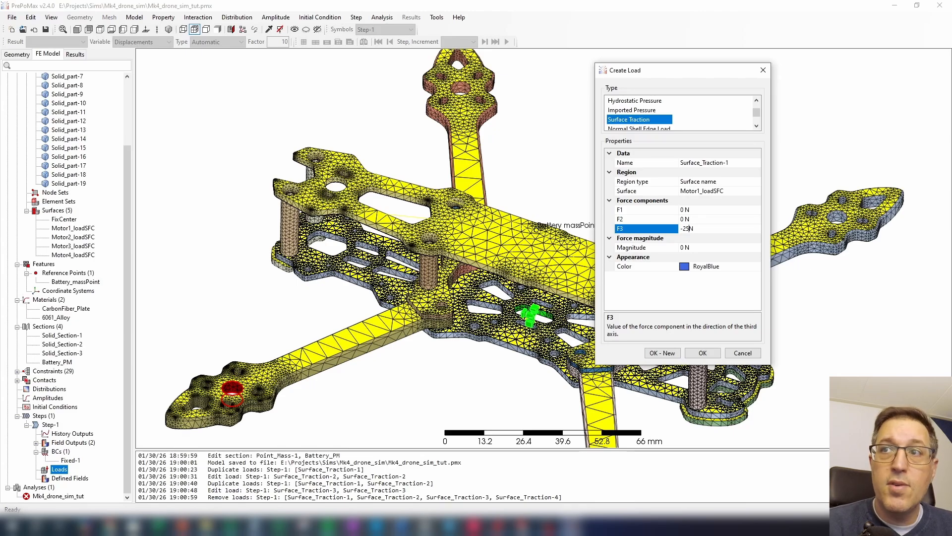
pyautogui.moveTo(526, 169); pyautogui.dragTo(545, 139, button='middle')
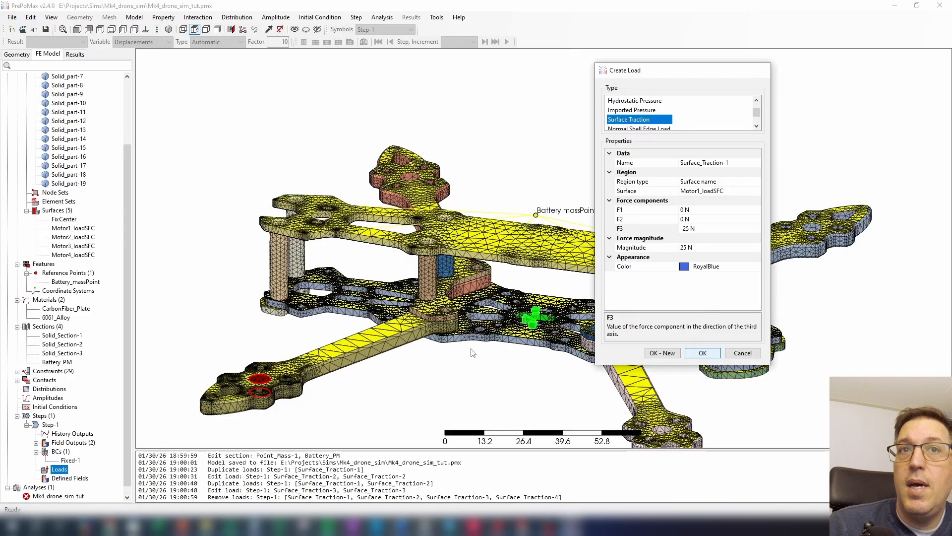
pyautogui.click(697, 354)
pyautogui.moveTo(263, 382); pyautogui.dragTo(250, 374, button='middle')
pyautogui.click(703, 353)
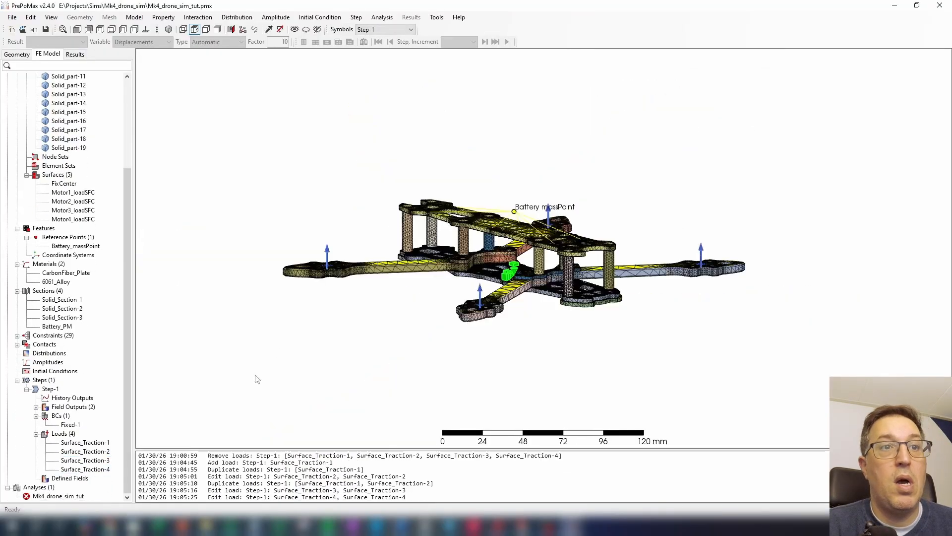
# Step: Save the model with its four motor loads and run the Mk4_drone_sim_tut analysis
pyautogui.moveTo(414, 304); pyautogui.dragTo(423, 318, button='middle')
pyautogui.hotkey('ctrl', 's')
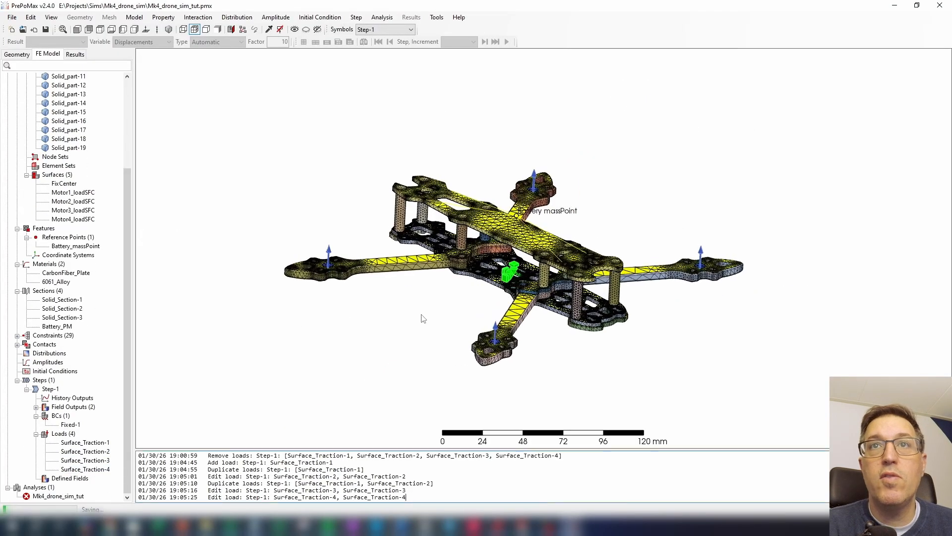
pyautogui.rightClick(72, 497)
pyautogui.click(130, 428)
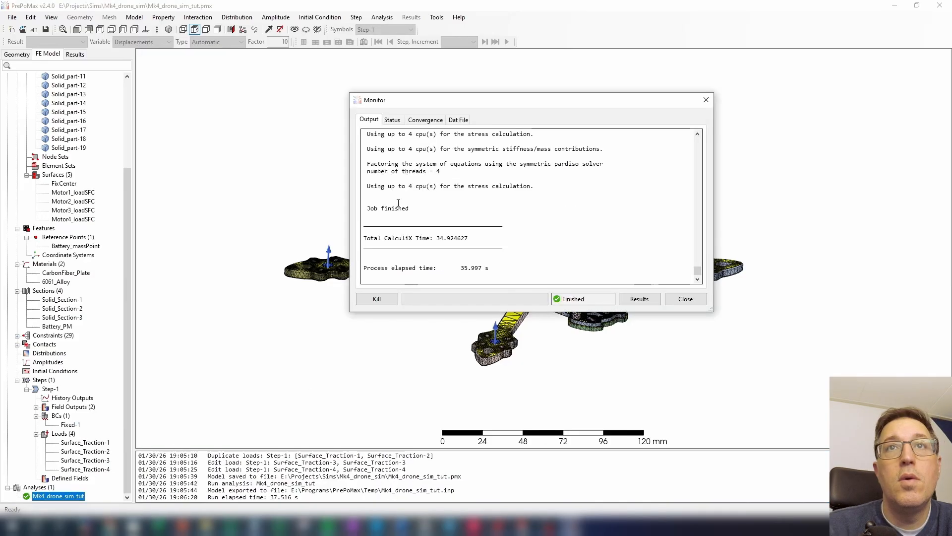
# Step: Open the finished Mk4_drone_sim_tut analysis results and inspect the total displacement of the drone frame
pyautogui.click(637, 301)
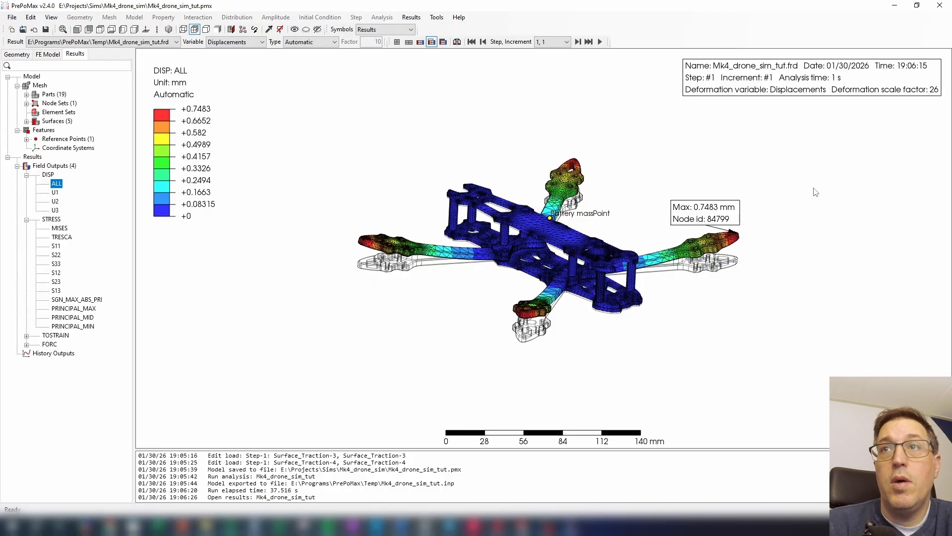
pyautogui.moveTo(716, 213); pyautogui.dragTo(794, 197)
pyautogui.scroll(5, 578, 264)
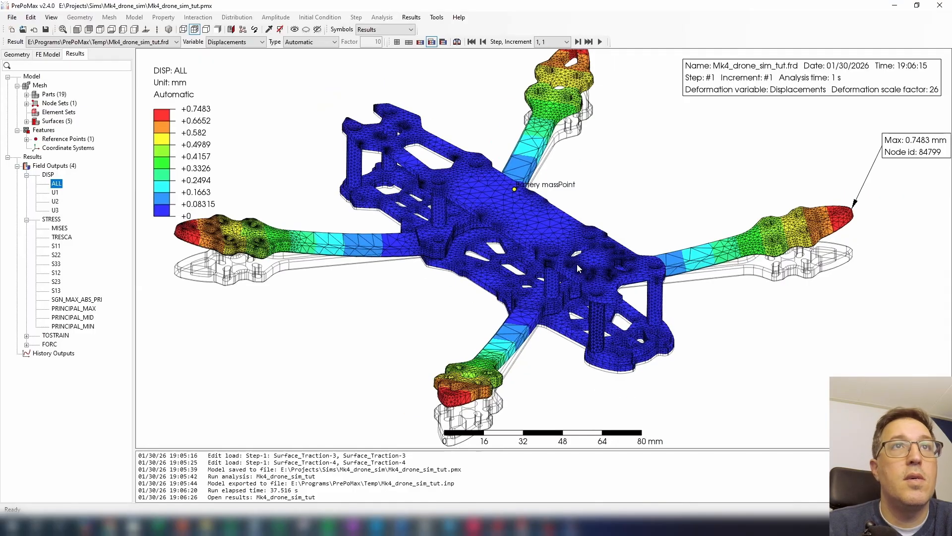
pyautogui.moveTo(568, 289)
pyautogui.mouseDown(button='middle')
pyautogui.moveTo(569, 242)
pyautogui.moveTo(570, 301)
pyautogui.moveTo(582, 258)
pyautogui.moveTo(588, 297)
pyautogui.moveTo(575, 277)
pyautogui.mouseUp(button='middle')
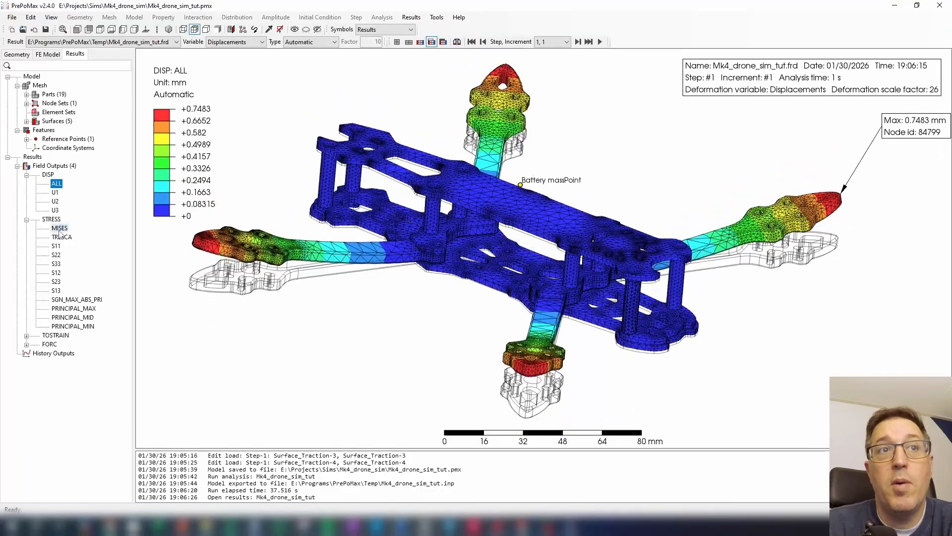
# Step: Display the von Mises stress on the deformed frame and view it from several sides
pyautogui.click(59, 228)
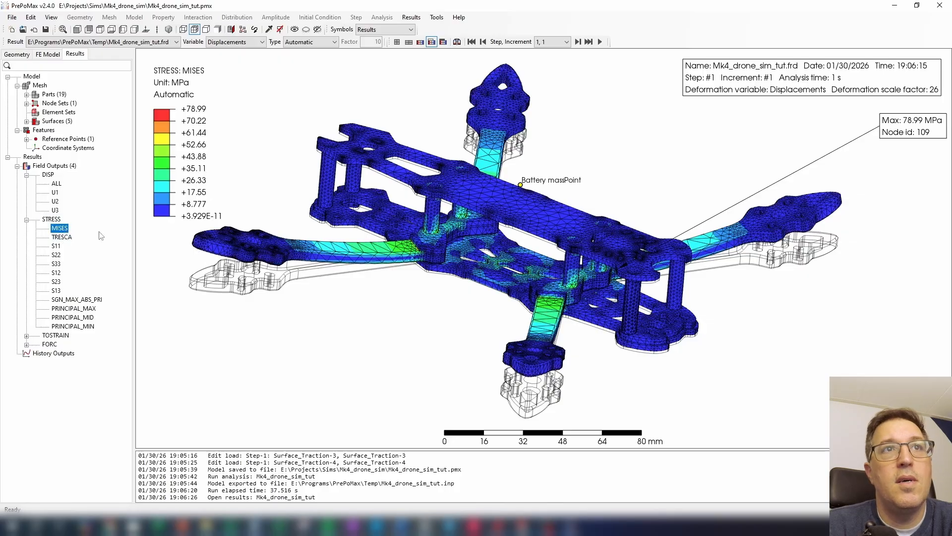
pyautogui.scroll(5, 403, 253)
pyautogui.moveTo(398, 251); pyautogui.dragTo(420, 250, button='middle')
pyautogui.scroll(-4, 453, 270)
pyautogui.scroll(1, 564, 302)
pyautogui.moveTo(616, 304)
pyautogui.mouseDown(button='middle')
pyautogui.moveTo(619, 290)
pyautogui.moveTo(528, 352)
pyautogui.moveTo(596, 332)
pyautogui.moveTo(600, 296)
pyautogui.mouseUp(button='middle')
pyautogui.scroll(-6, 843, 248)
pyautogui.scroll(3, 873, 227)
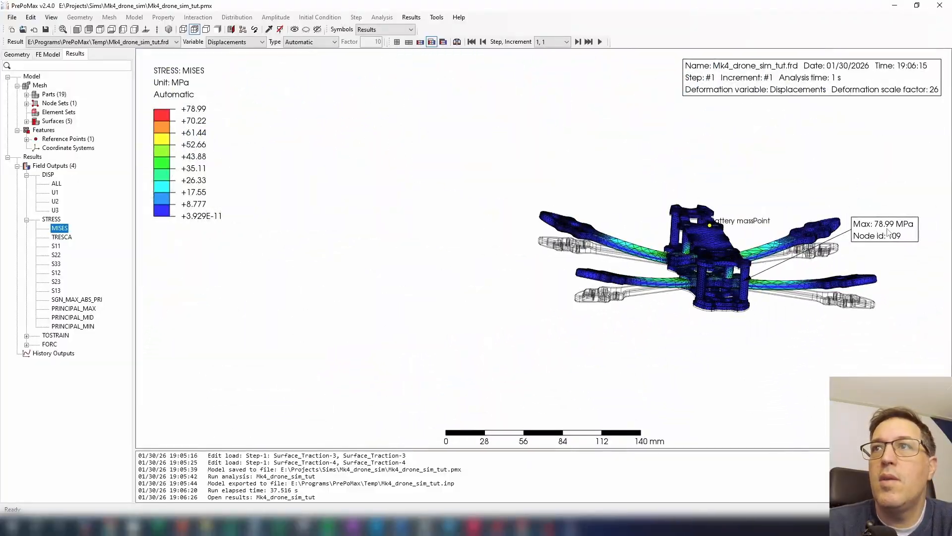
# Step: Examine where the maximum von Mises stress occurs, around the joint between the arm and the central plates
pyautogui.scroll(6, 818, 260)
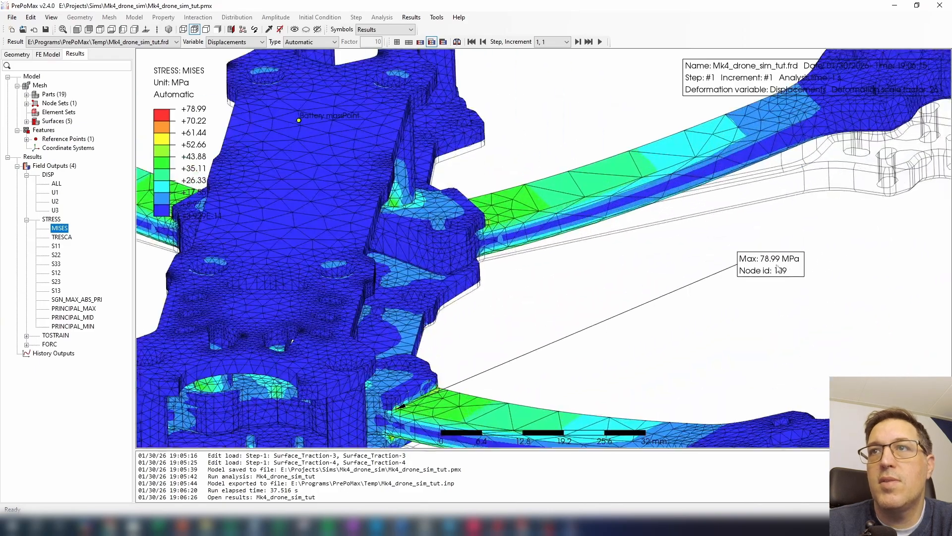
pyautogui.moveTo(777, 266); pyautogui.dragTo(626, 313)
pyautogui.scroll(-6, 342, 379)
pyautogui.moveTo(338, 377); pyautogui.dragTo(543, 241, button='middle')
pyautogui.scroll(2, 620, 234)
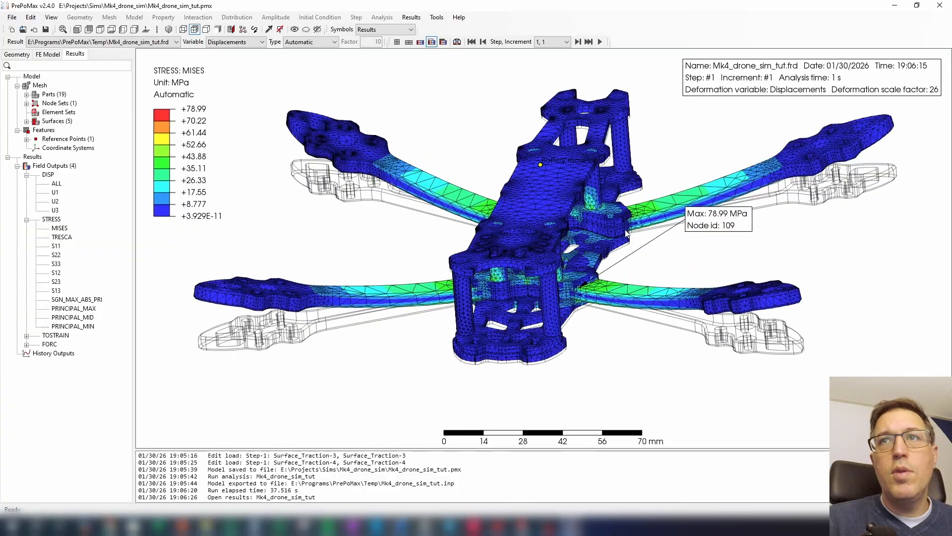
pyautogui.moveTo(693, 258); pyautogui.dragTo(558, 294, button='middle')
pyautogui.scroll(2, 571, 297)
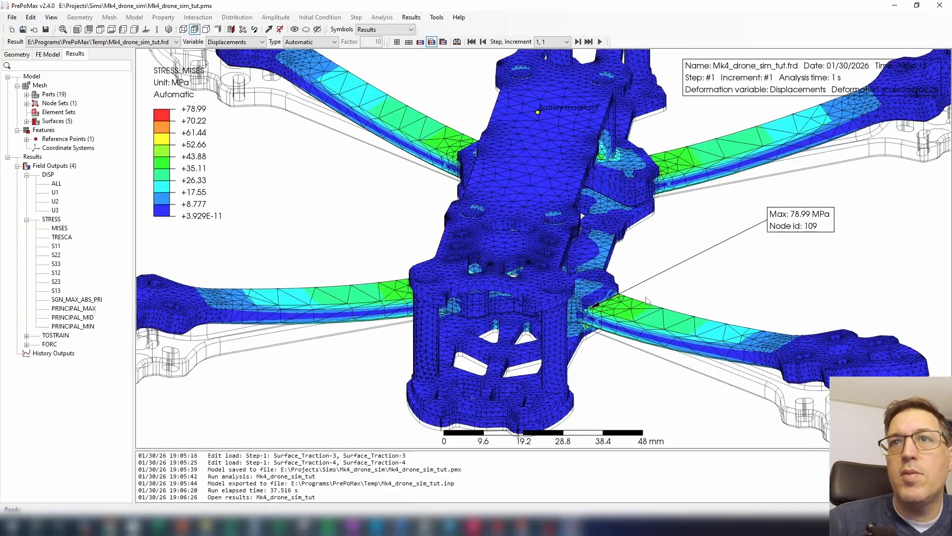
pyautogui.moveTo(646, 298); pyautogui.dragTo(645, 291, button='middle')
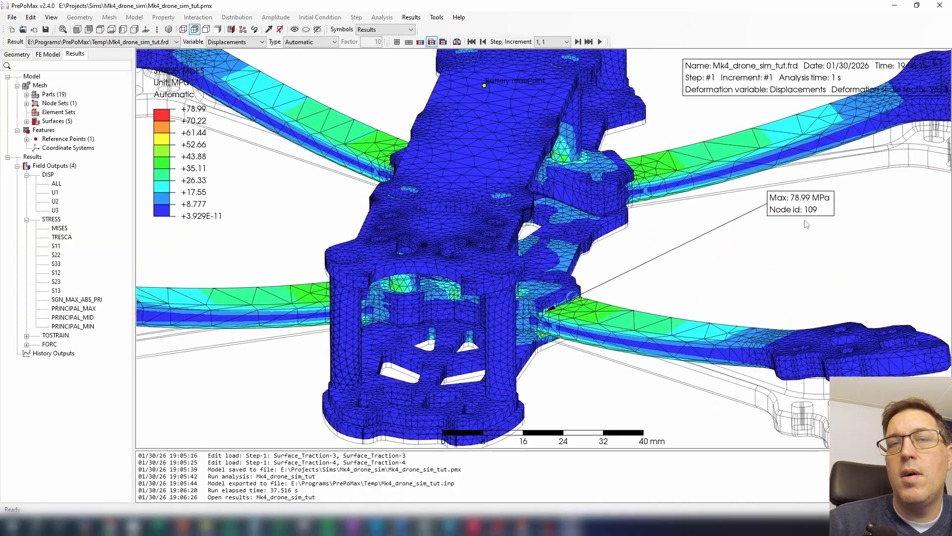
pyautogui.scroll(-3, 778, 260)
pyautogui.scroll(1, 823, 243)
pyautogui.scroll(3, 815, 248)
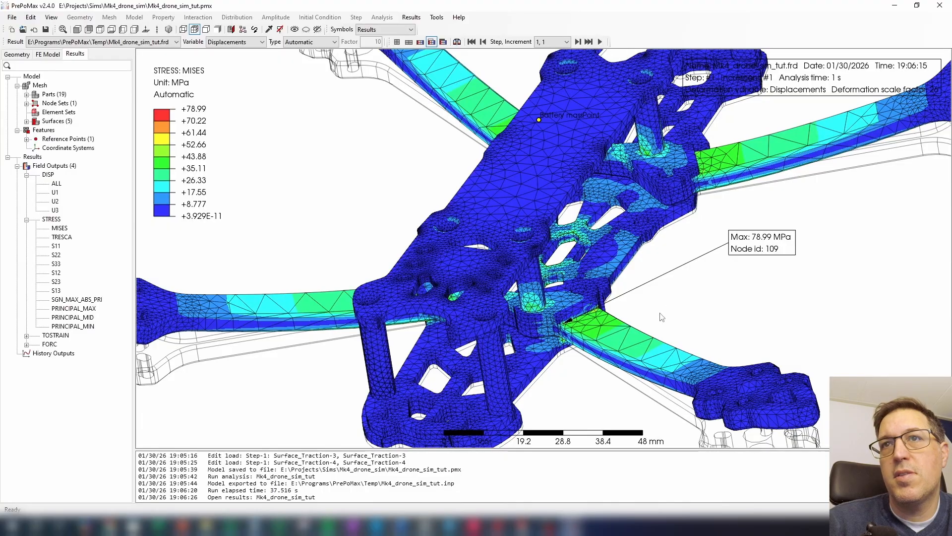
pyautogui.scroll(6, 660, 315)
pyautogui.scroll(-10, 597, 312)
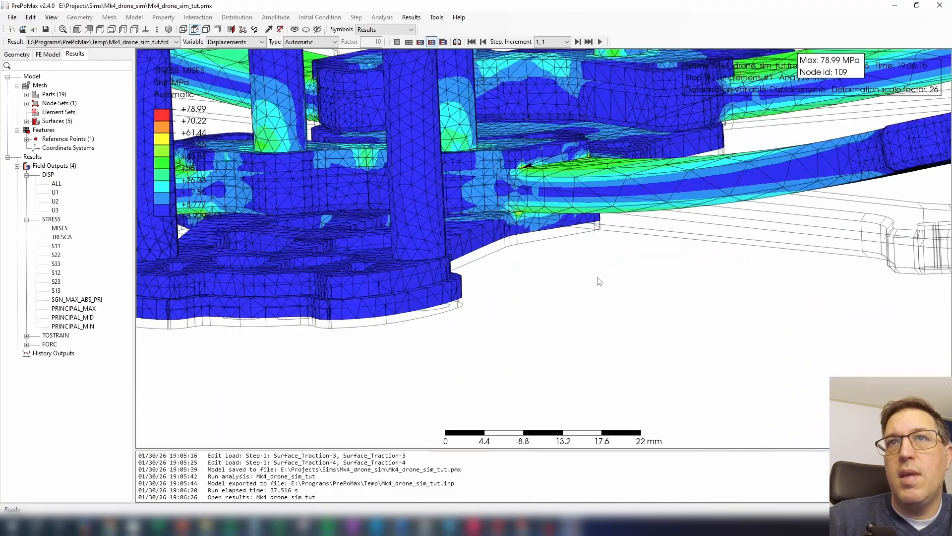
pyautogui.moveTo(804, 218)
pyautogui.mouseDown(button='middle')
pyautogui.moveTo(783, 236)
pyautogui.moveTo(802, 235)
pyautogui.mouseUp(button='middle')
pyautogui.moveTo(748, 255); pyautogui.dragTo(596, 320, button='middle')
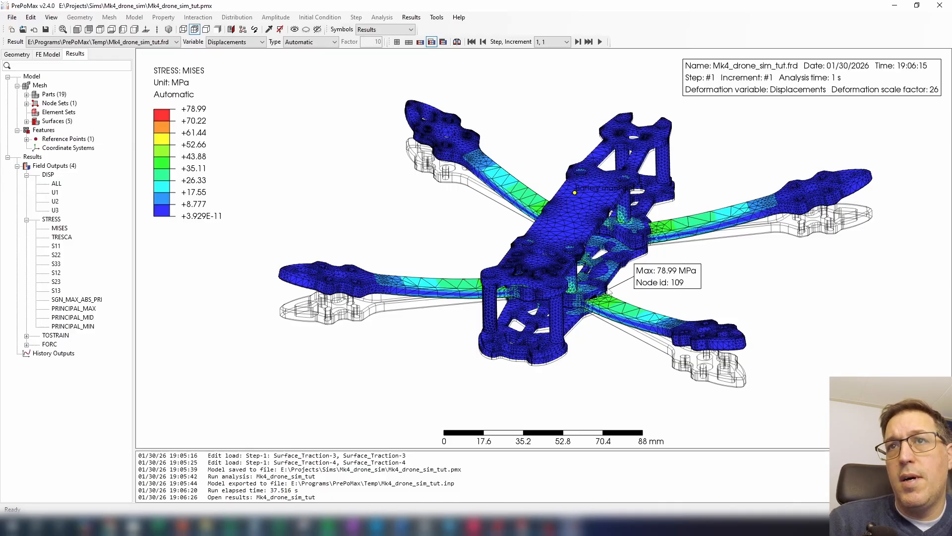
# Step: Inspect the stress gradient and mesh elements close up at the peak-stress node on the arm's edge
pyautogui.scroll(10, 543, 325)
pyautogui.scroll(12, 542, 324)
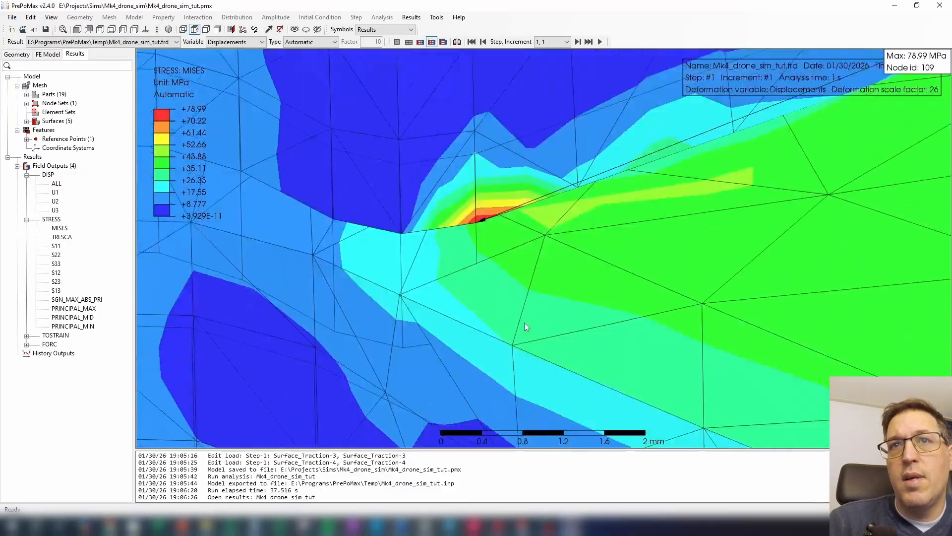
pyautogui.moveTo(524, 322); pyautogui.dragTo(525, 317, button='middle')
pyautogui.scroll(-4, 525, 224)
pyautogui.scroll(2, 541, 130)
pyautogui.scroll(2, 504, 103)
pyautogui.moveTo(499, 155); pyautogui.dragTo(498, 107, button='middle')
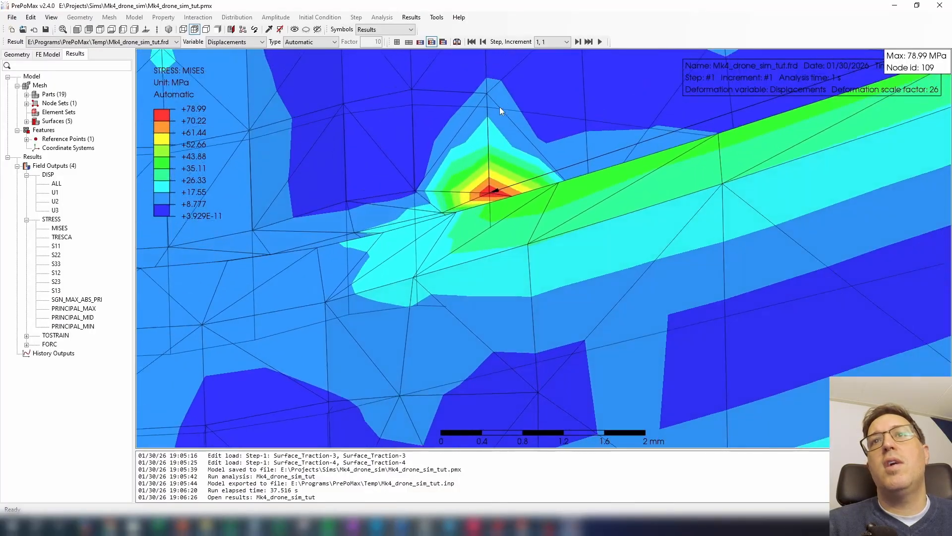
pyautogui.scroll(-10, 575, 201)
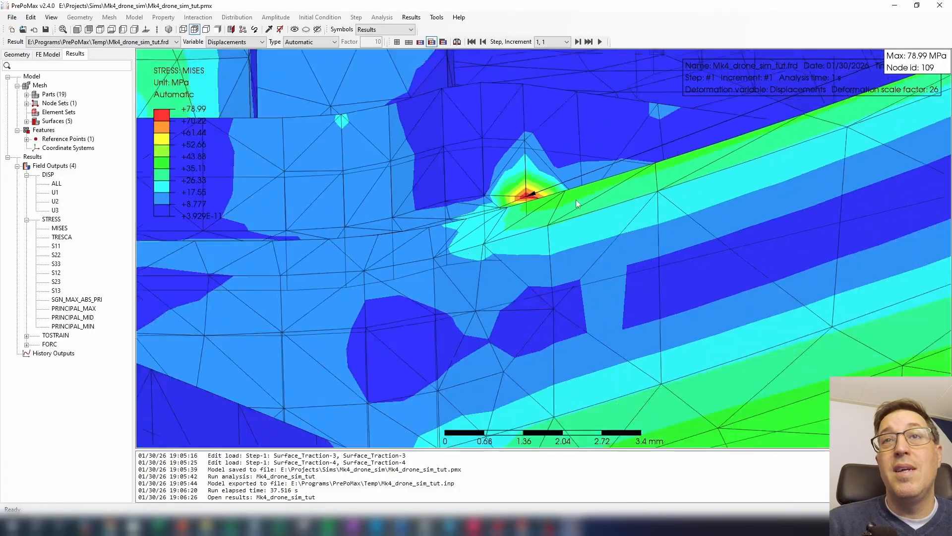
pyautogui.scroll(4, 723, 131)
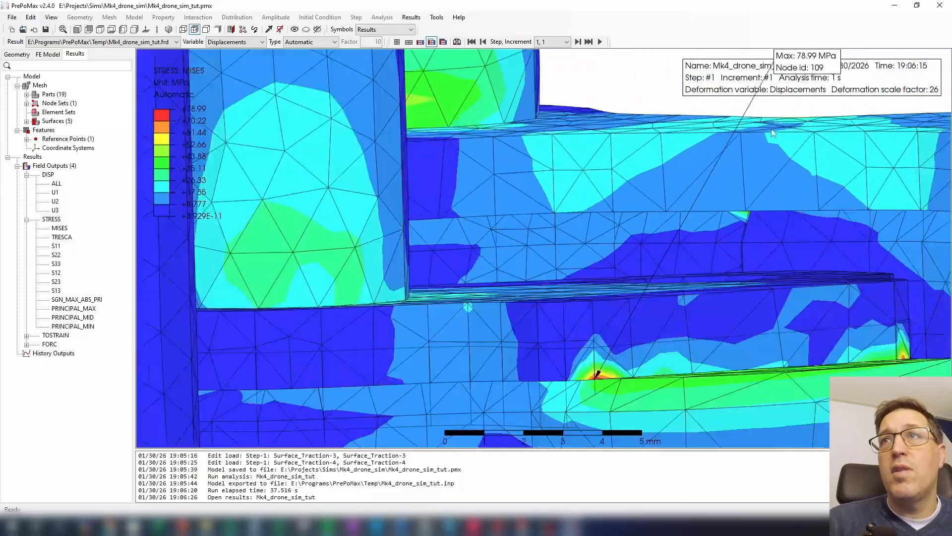
# Step: Compare the peak-stress node with the neighbouring stress concentrations where the plates clamp the arm
pyautogui.scroll(-7, 786, 138)
pyautogui.moveTo(792, 113); pyautogui.dragTo(791, 133)
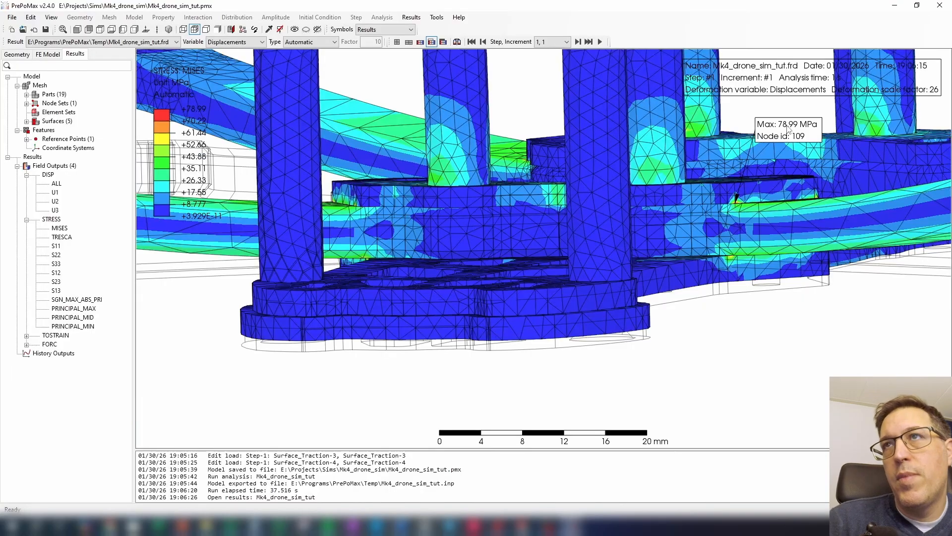
pyautogui.scroll(3, 738, 202)
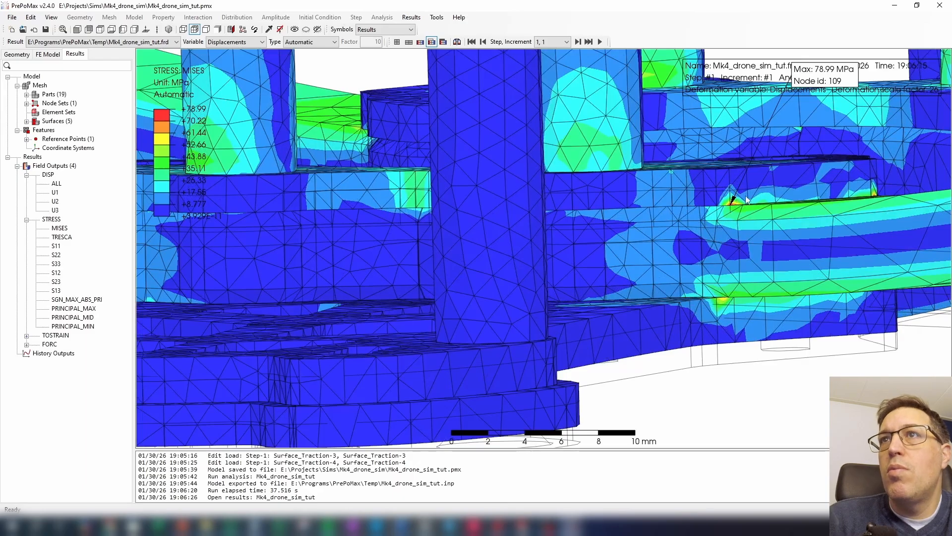
pyautogui.scroll(3, 746, 199)
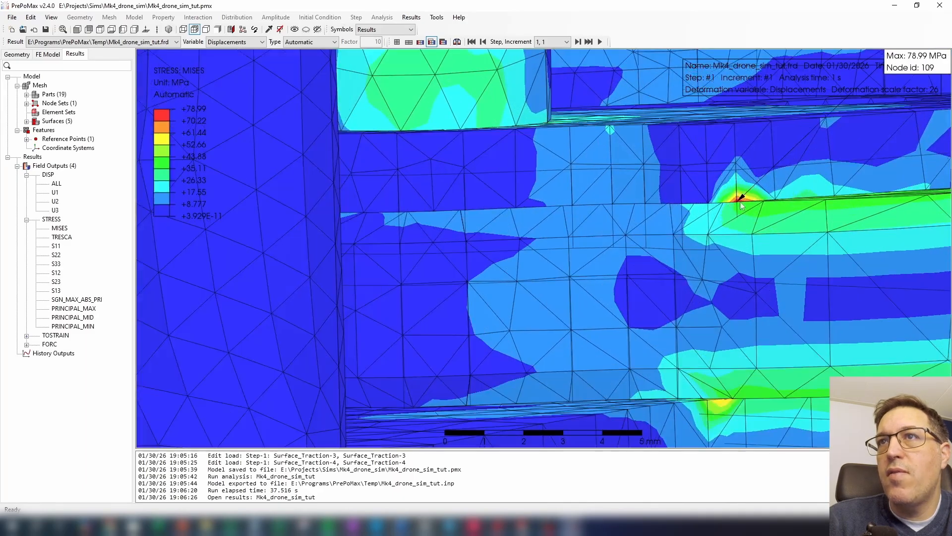
pyautogui.scroll(-6, 783, 204)
pyautogui.moveTo(795, 218)
pyautogui.mouseDown(button='middle')
pyautogui.moveTo(808, 268)
pyautogui.moveTo(796, 202)
pyautogui.mouseUp(button='middle')
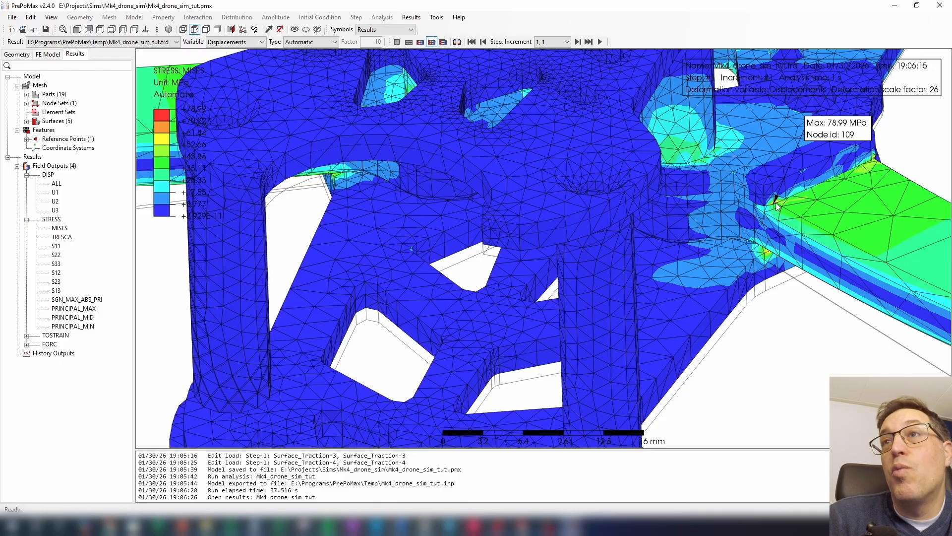
pyautogui.scroll(4, 776, 204)
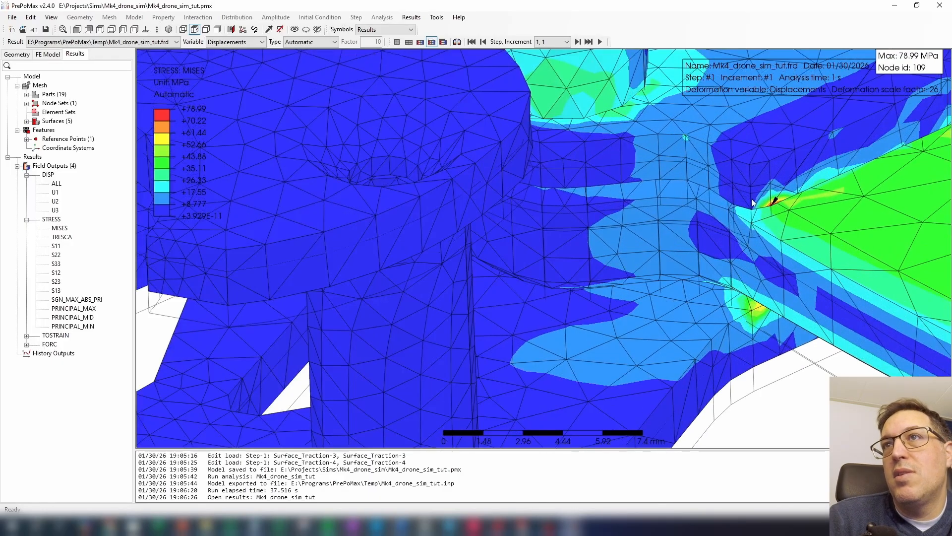
pyautogui.scroll(-4, 796, 207)
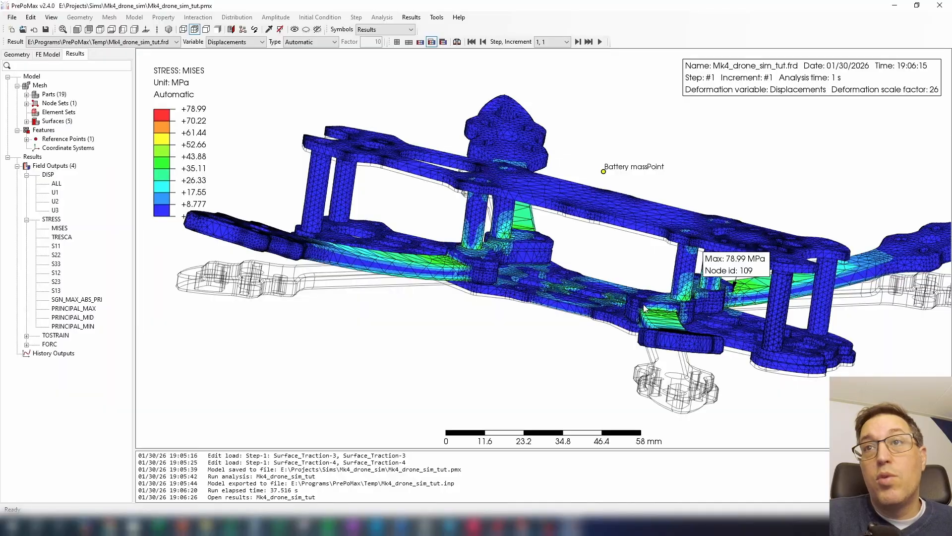
# Step: Examine the bending stress along the arms and at their roots, away from the local peak
pyautogui.scroll(1, 644, 305)
pyautogui.scroll(-2, 645, 295)
pyautogui.moveTo(648, 280); pyautogui.dragTo(640, 313, button='middle')
pyautogui.scroll(1, 645, 317)
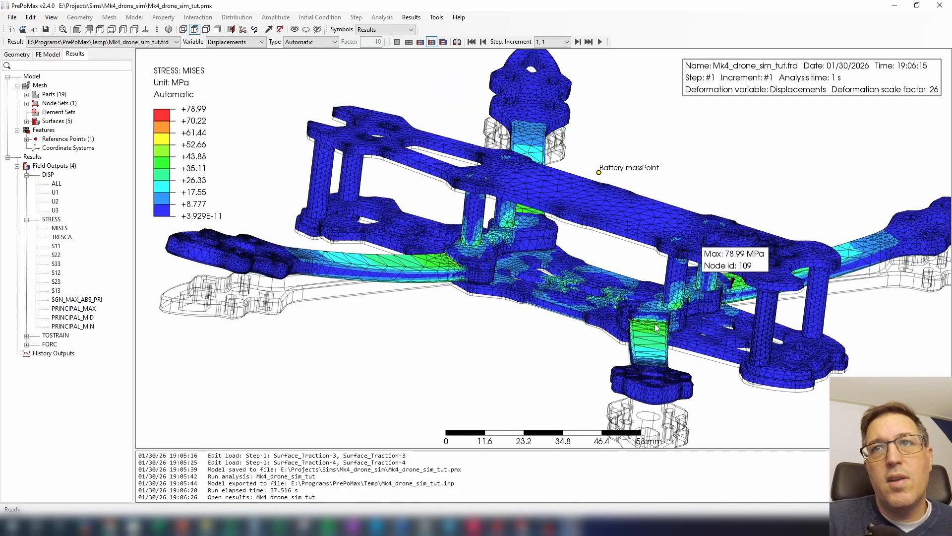
pyautogui.scroll(3, 655, 327)
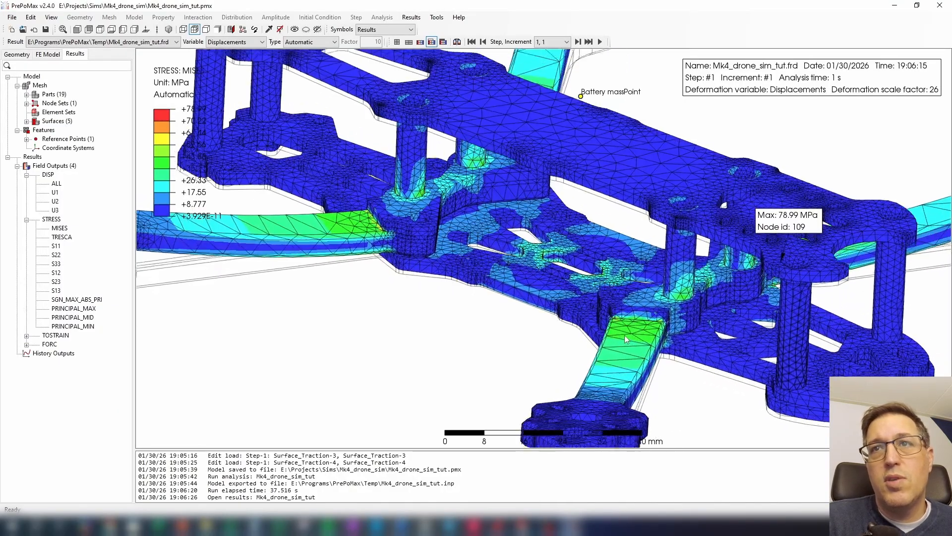
pyautogui.moveTo(624, 335); pyautogui.dragTo(591, 297, button='middle')
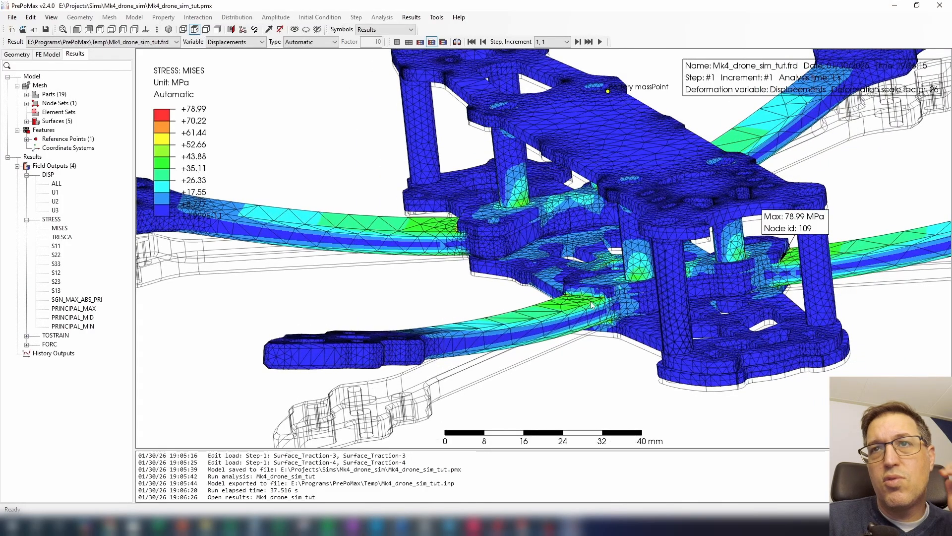
pyautogui.moveTo(306, 354); pyautogui.dragTo(364, 344, button='middle')
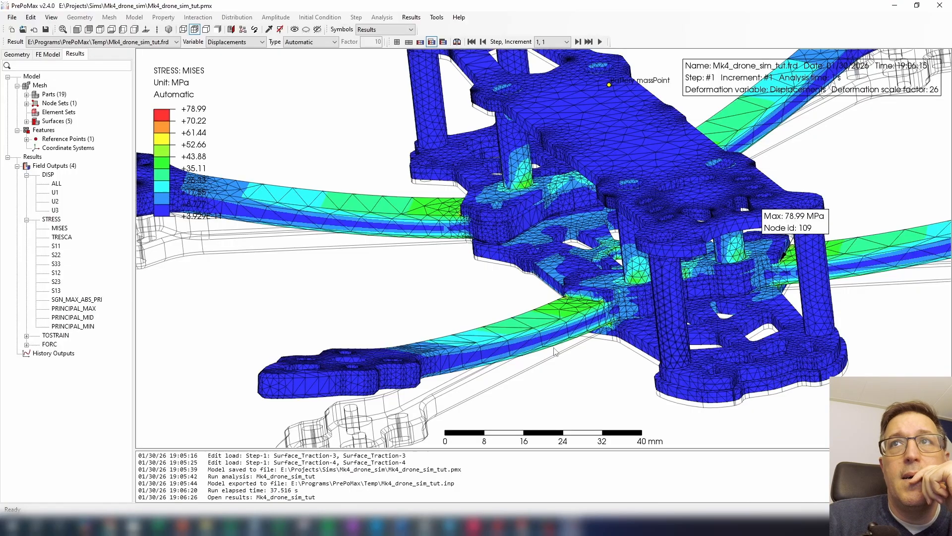
pyautogui.scroll(-5, 556, 351)
pyautogui.moveTo(545, 354); pyautogui.dragTo(533, 361, button='middle')
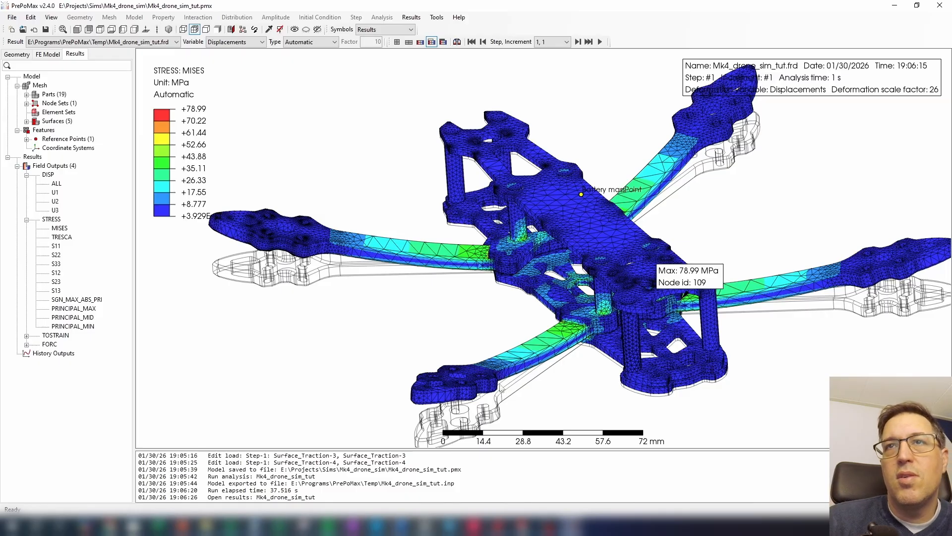
pyautogui.moveTo(566, 327); pyautogui.dragTo(578, 307, button='middle')
pyautogui.scroll(4, 578, 302)
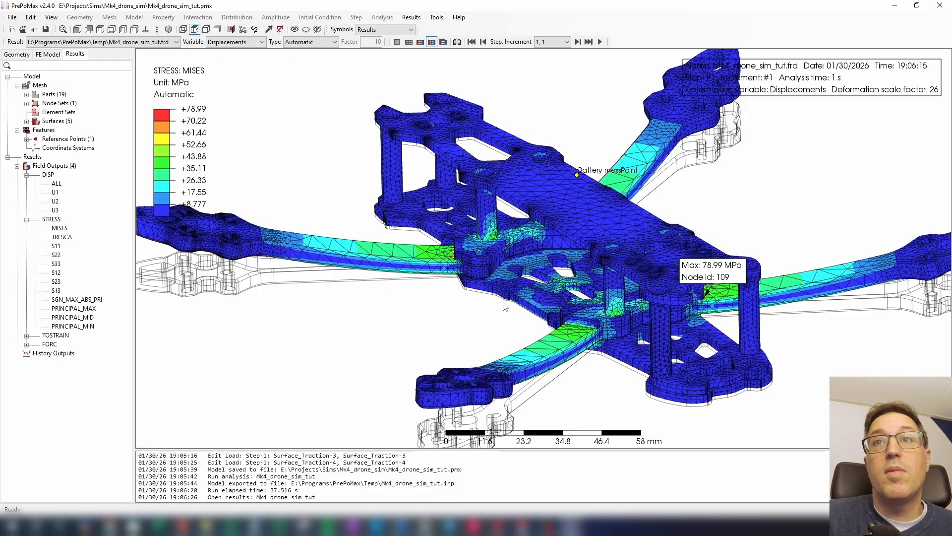
# Step: Review the von Mises stress distribution across the whole frame, including the arms, standoffs and lower centre plate
pyautogui.scroll(-3, 535, 308)
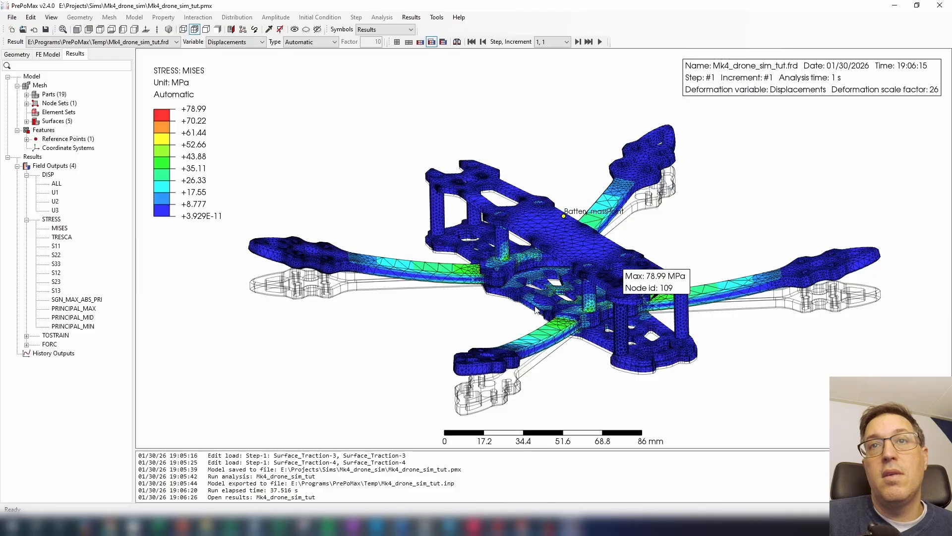
pyautogui.scroll(2, 528, 303)
pyautogui.moveTo(478, 307); pyautogui.dragTo(558, 330)
pyautogui.scroll(2, 496, 304)
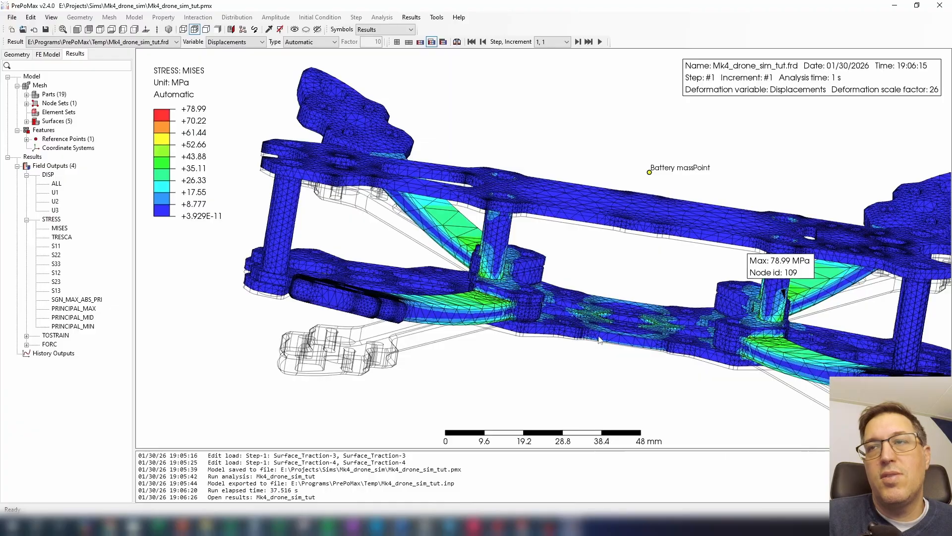
pyautogui.moveTo(617, 335); pyautogui.dragTo(647, 370)
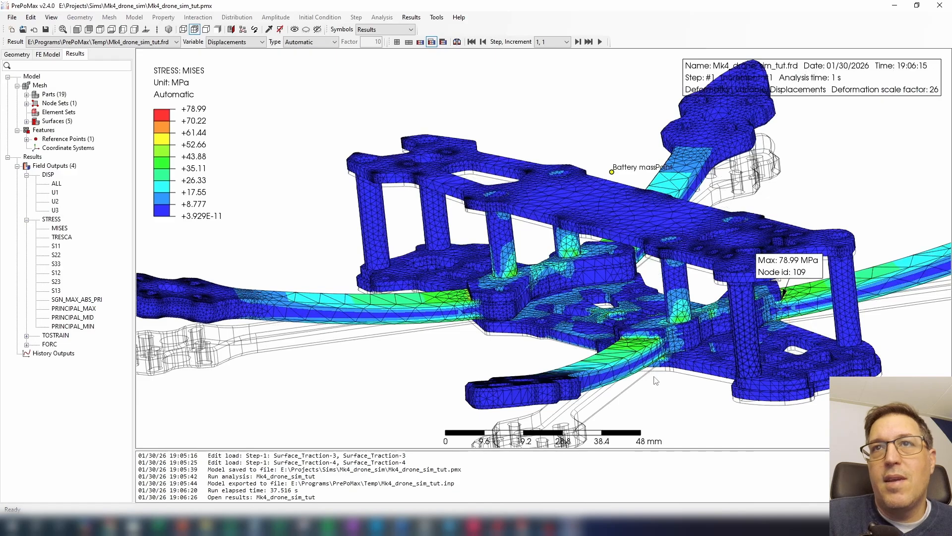
pyautogui.scroll(-3, 655, 380)
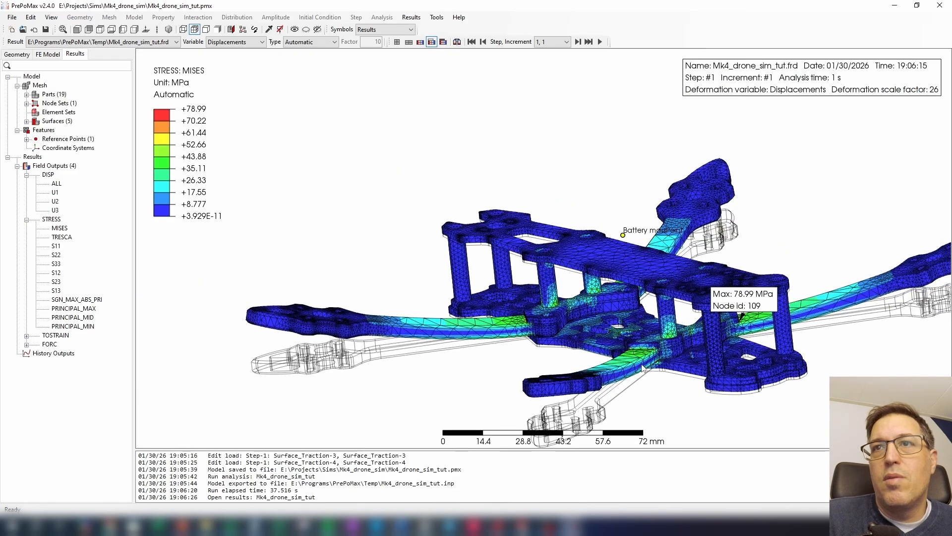
pyautogui.moveTo(656, 356); pyautogui.dragTo(624, 350, button='middle')
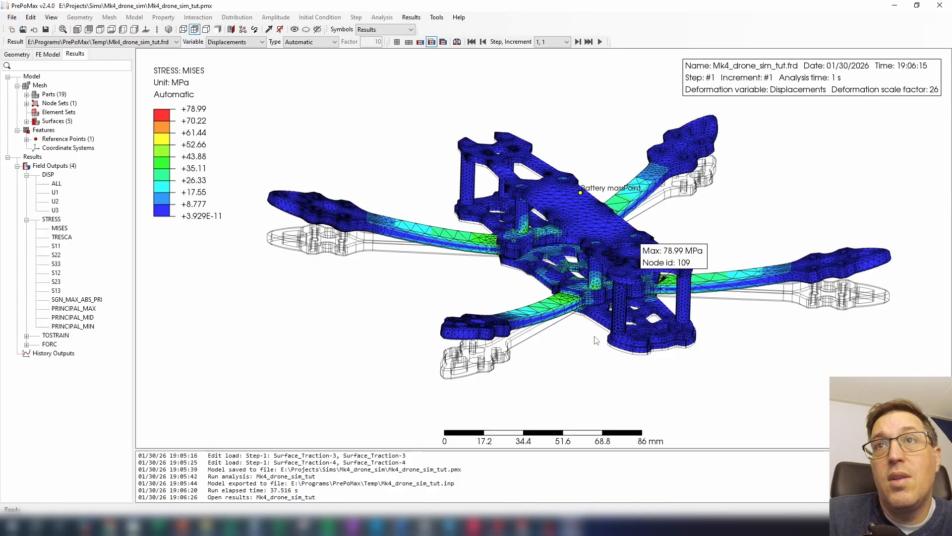
pyautogui.moveTo(578, 350); pyautogui.dragTo(633, 320, button='middle')
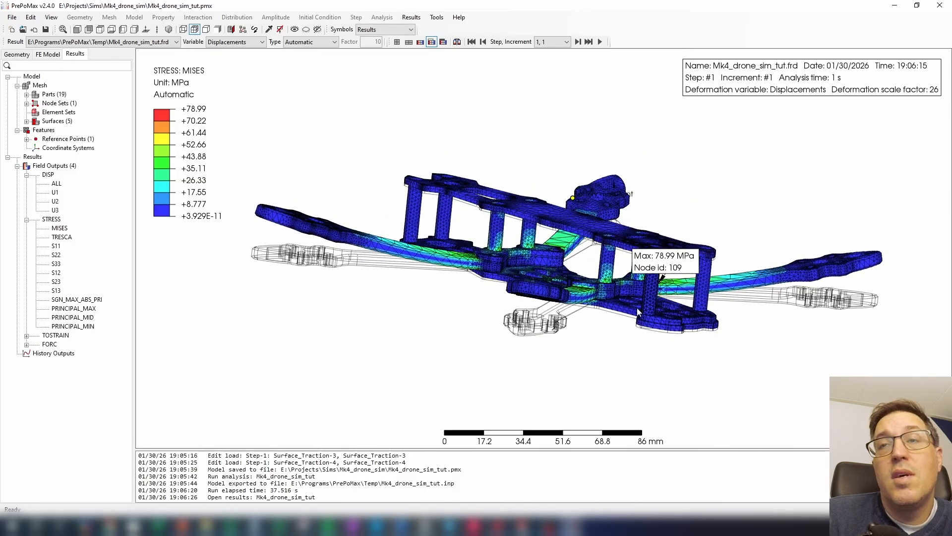
pyautogui.scroll(3, 642, 322)
pyautogui.moveTo(576, 317); pyautogui.dragTo(549, 369, button='middle')
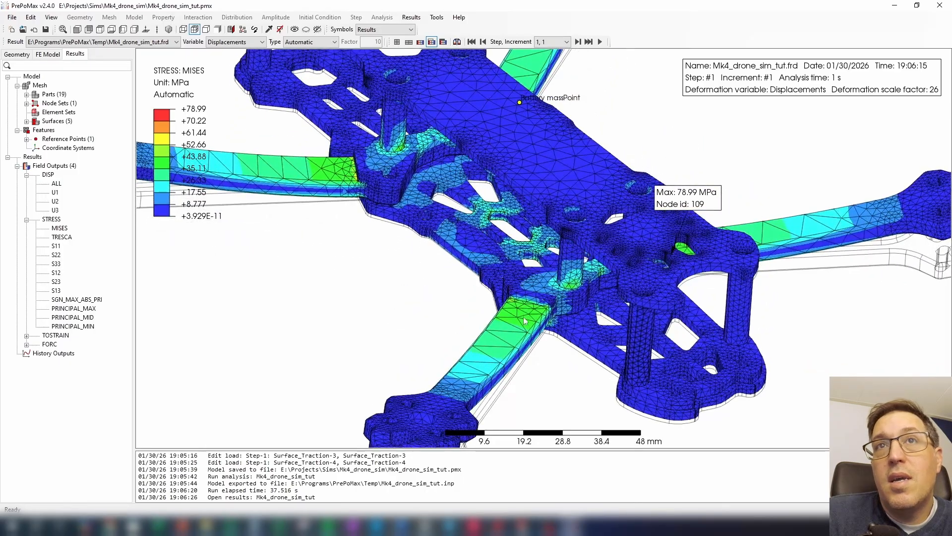
pyautogui.scroll(-4, 388, 240)
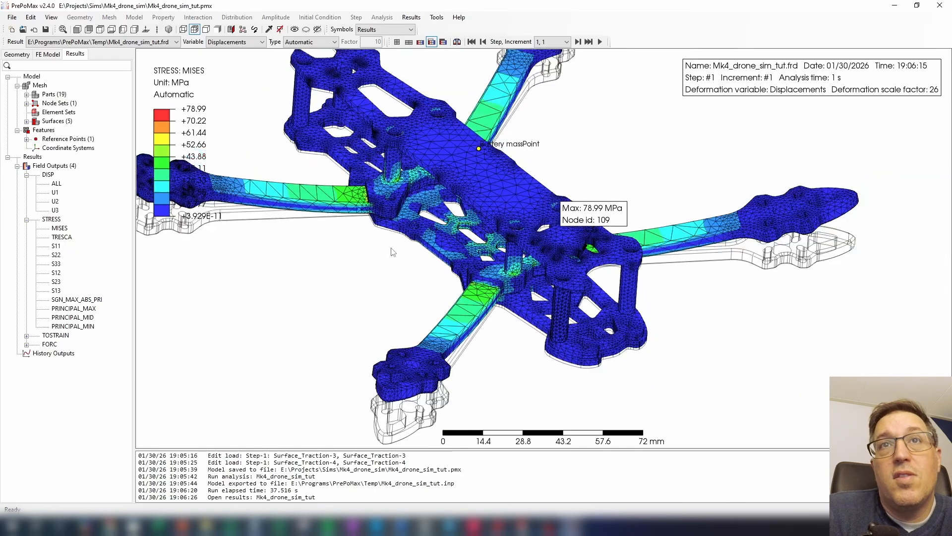
pyautogui.scroll(3, 403, 181)
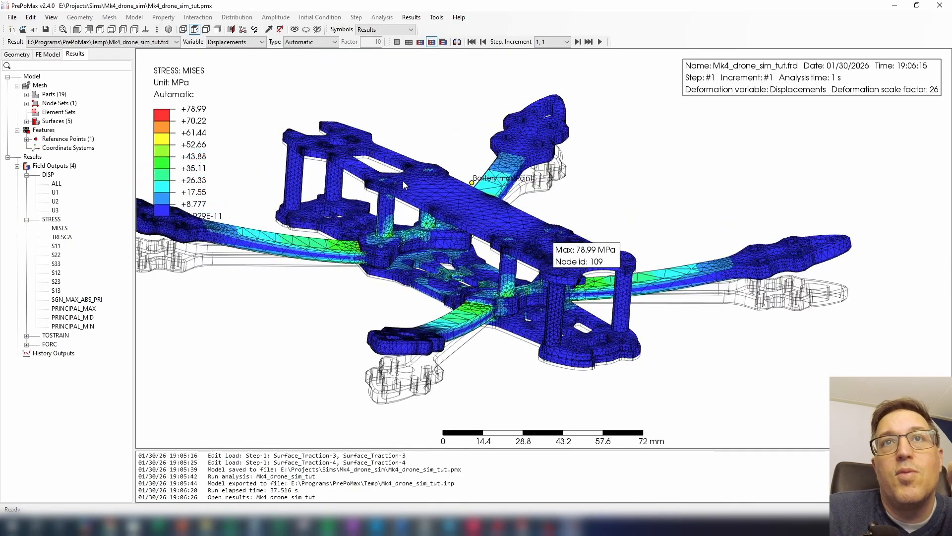
pyautogui.scroll(-1, 400, 192)
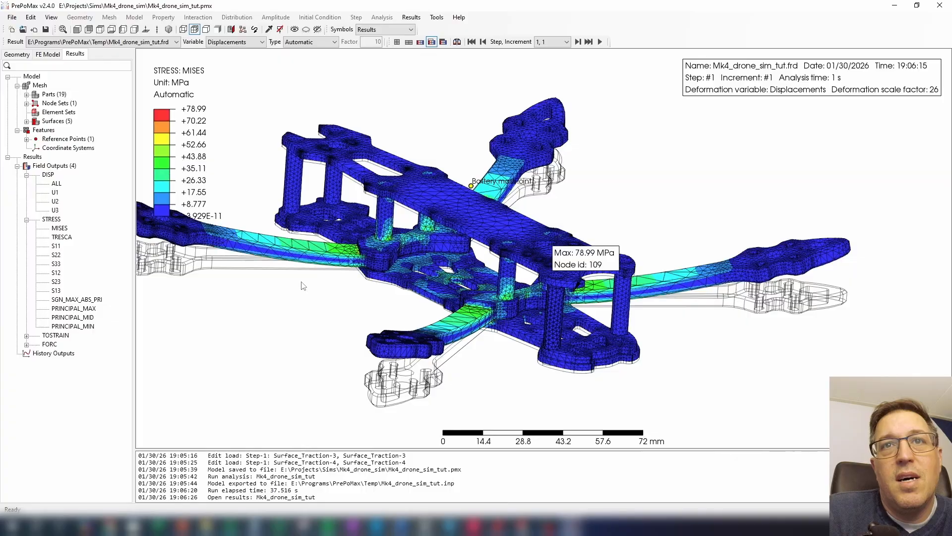
pyautogui.moveTo(301, 286); pyautogui.dragTo(347, 286, button='middle')
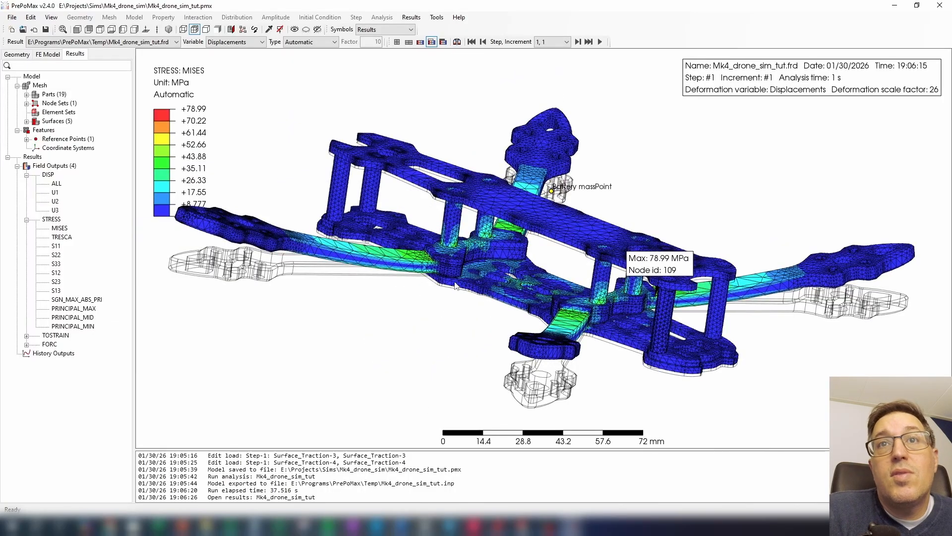
pyautogui.moveTo(478, 259); pyautogui.dragTo(483, 299, button='middle')
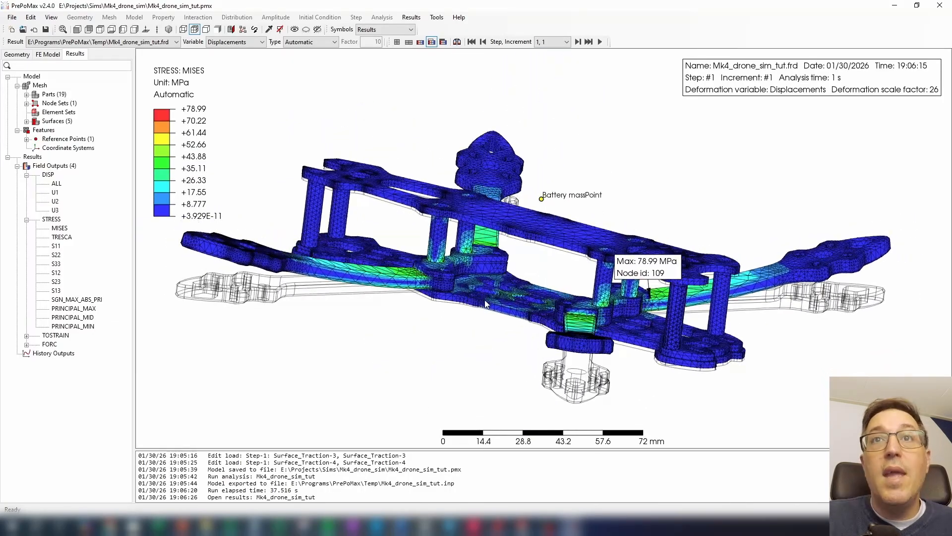